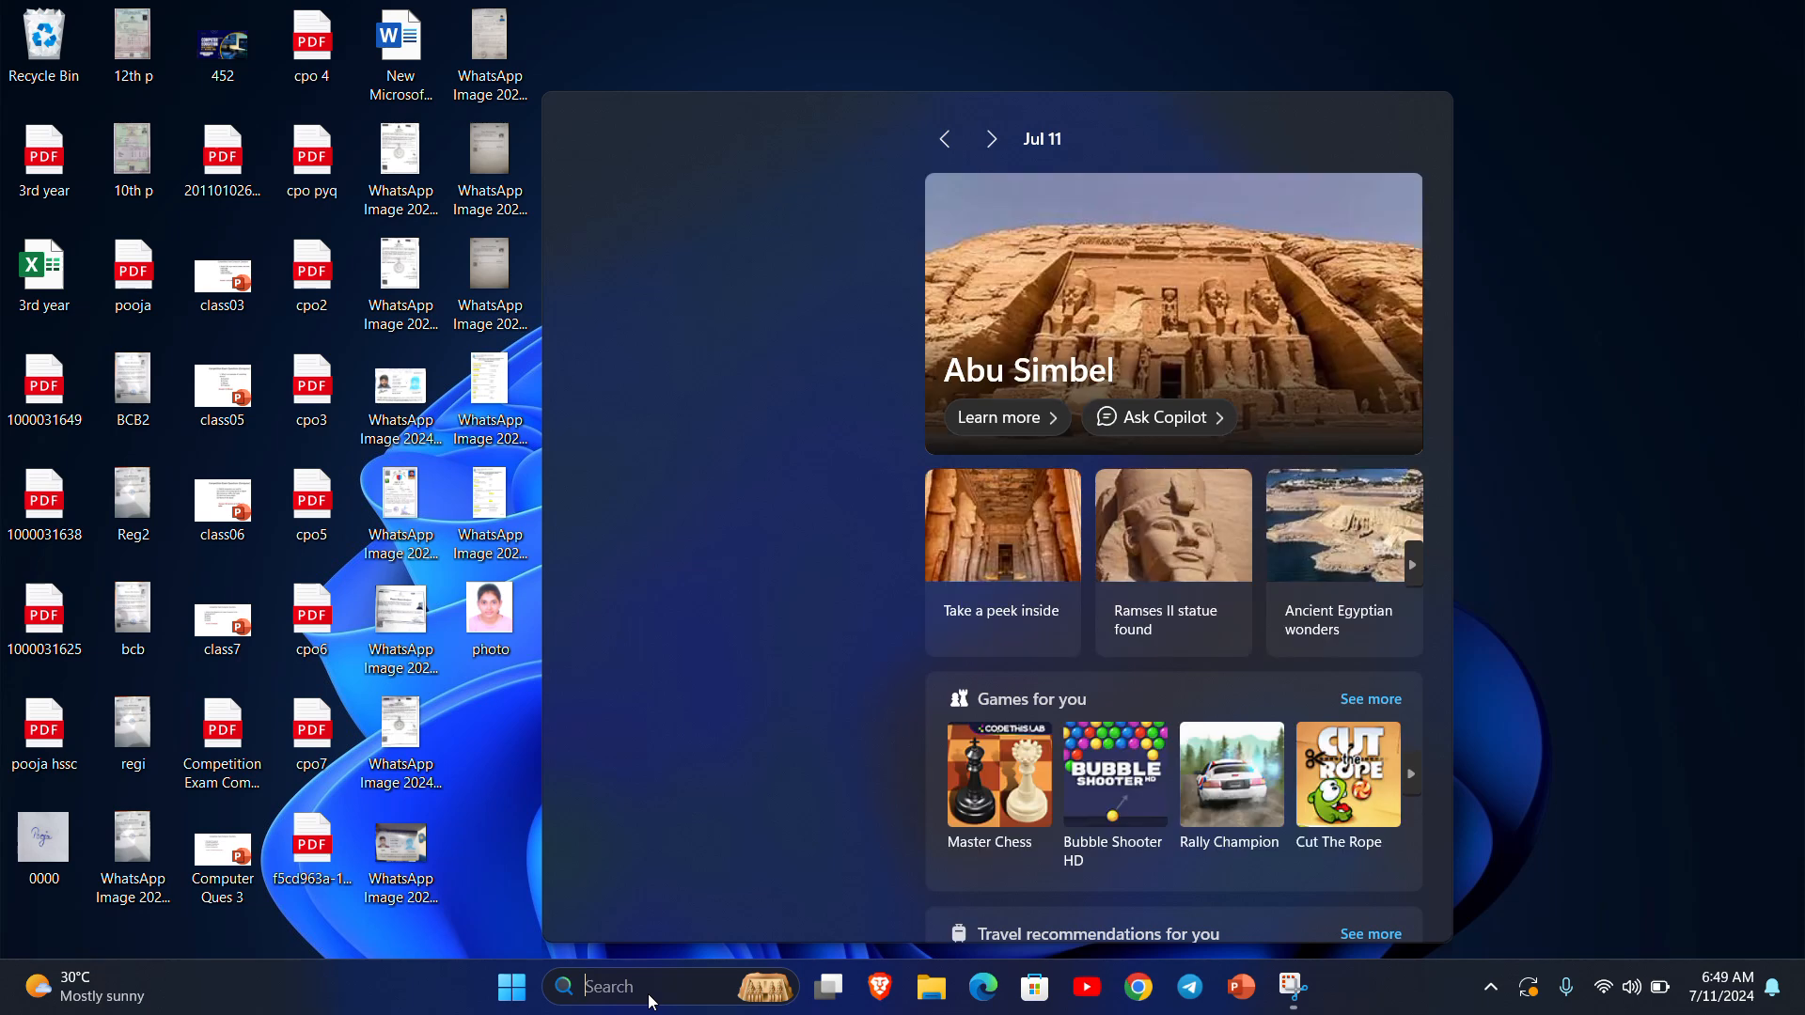
Launch Word and create a new blank document.
type("word")
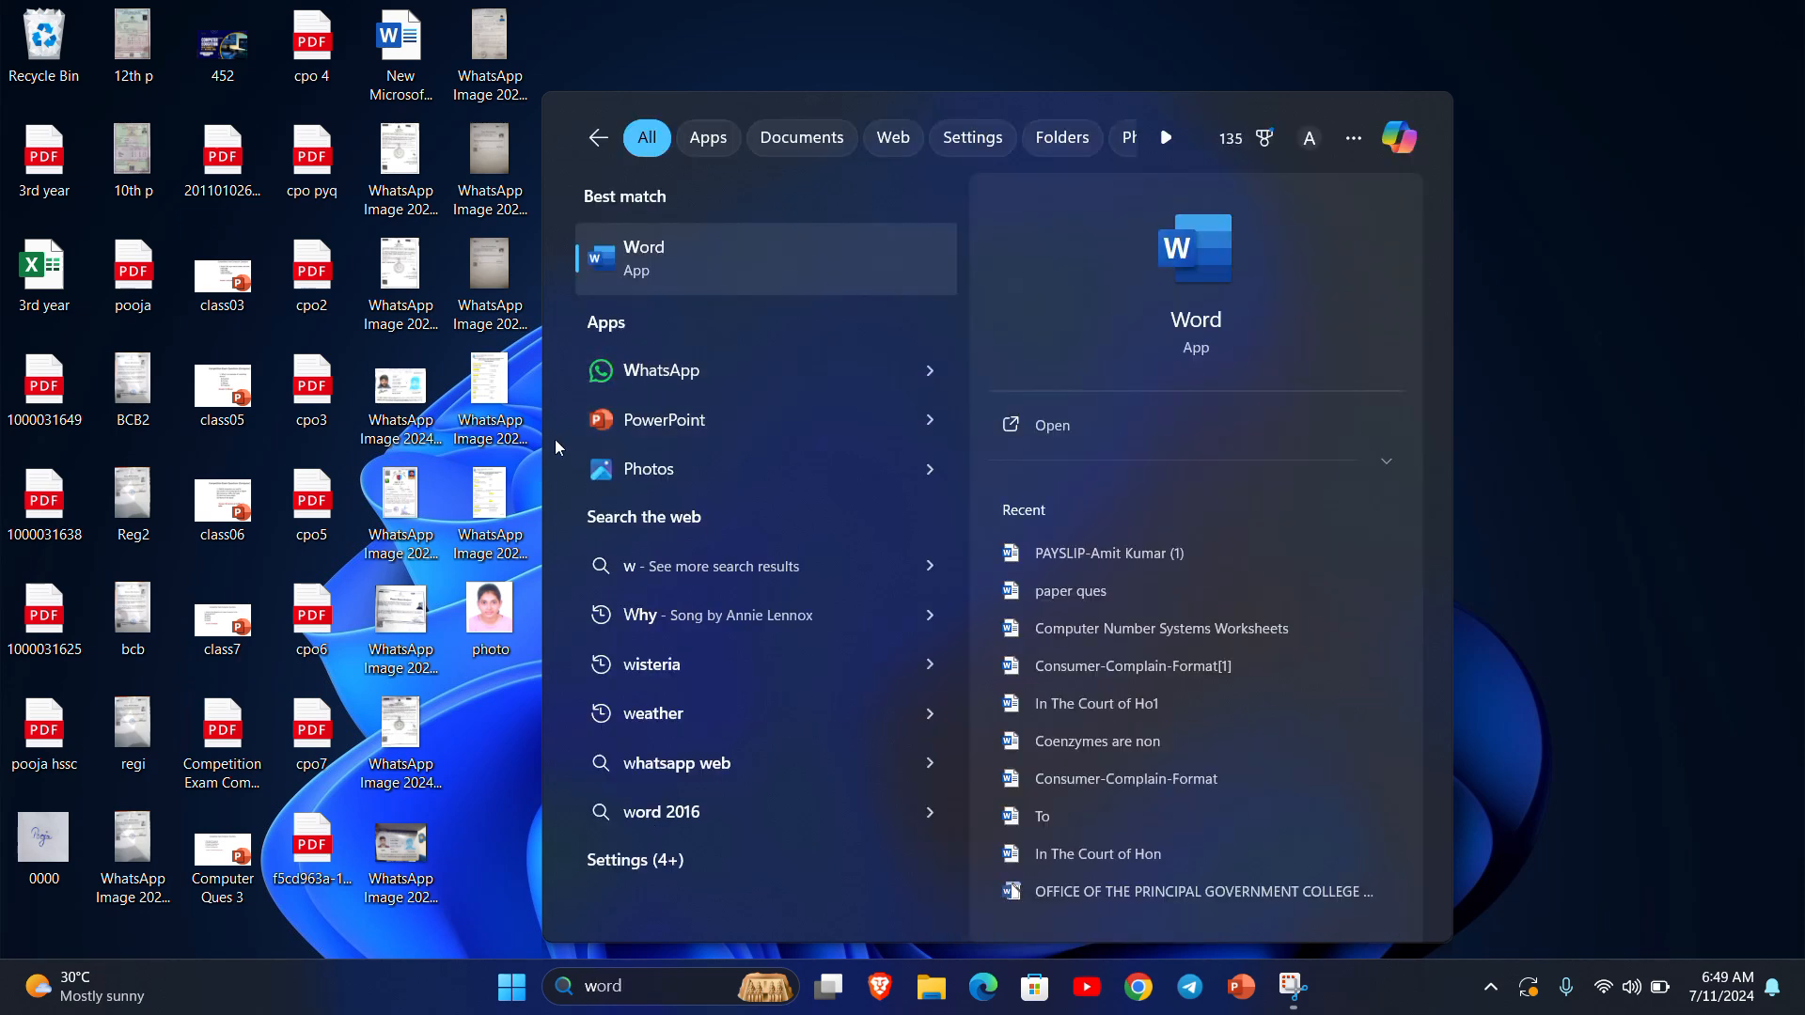
left_click(752, 272)
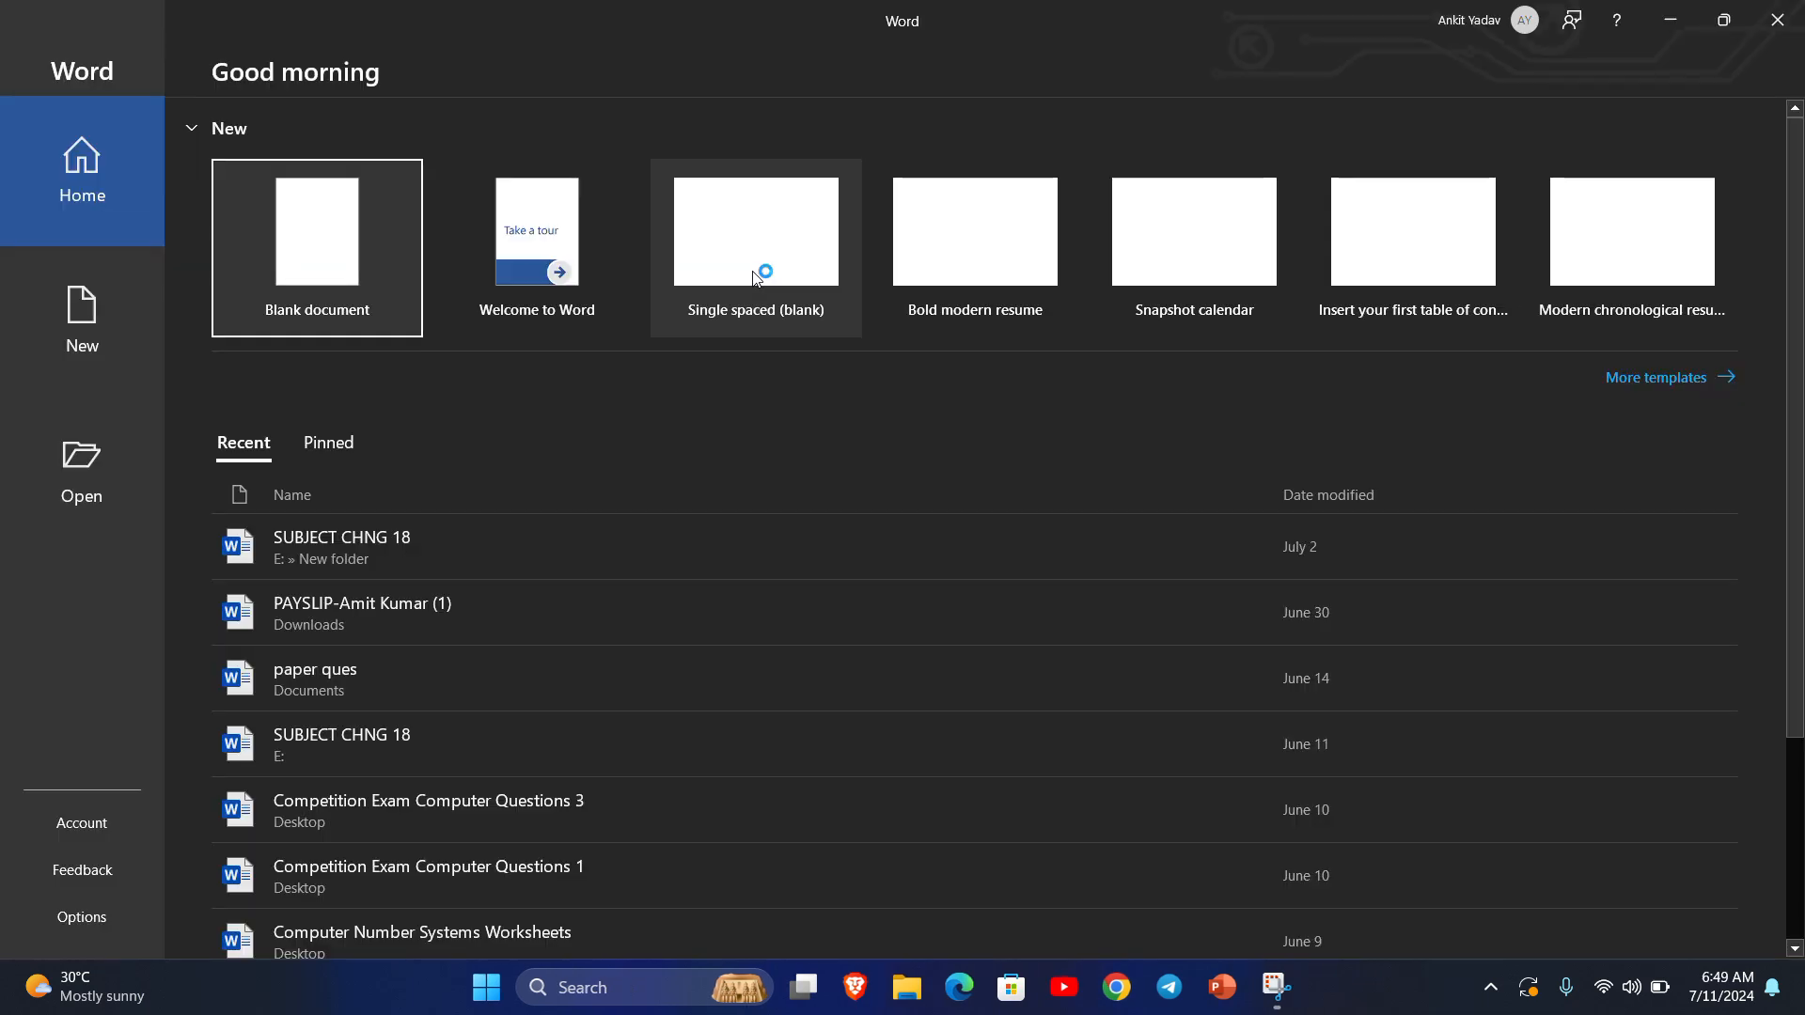
left_click(362, 266)
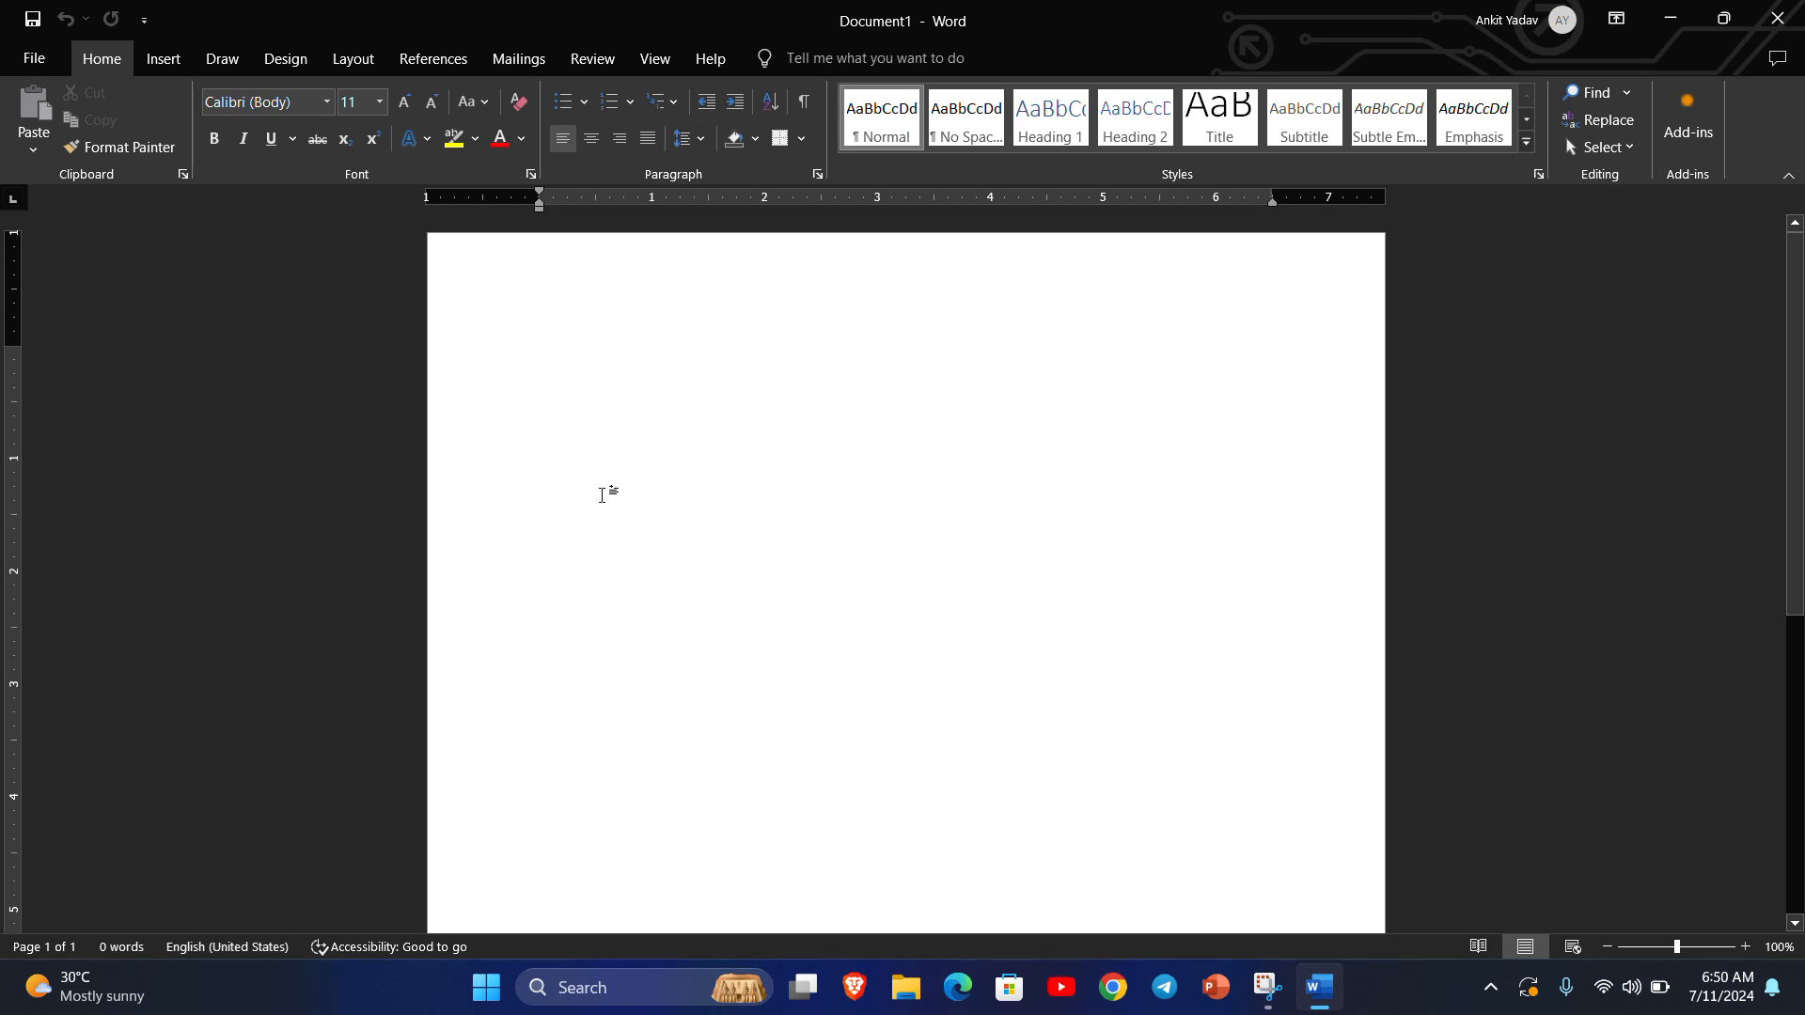
Switch the page background to dark mode and back to white.
left_click(664, 60)
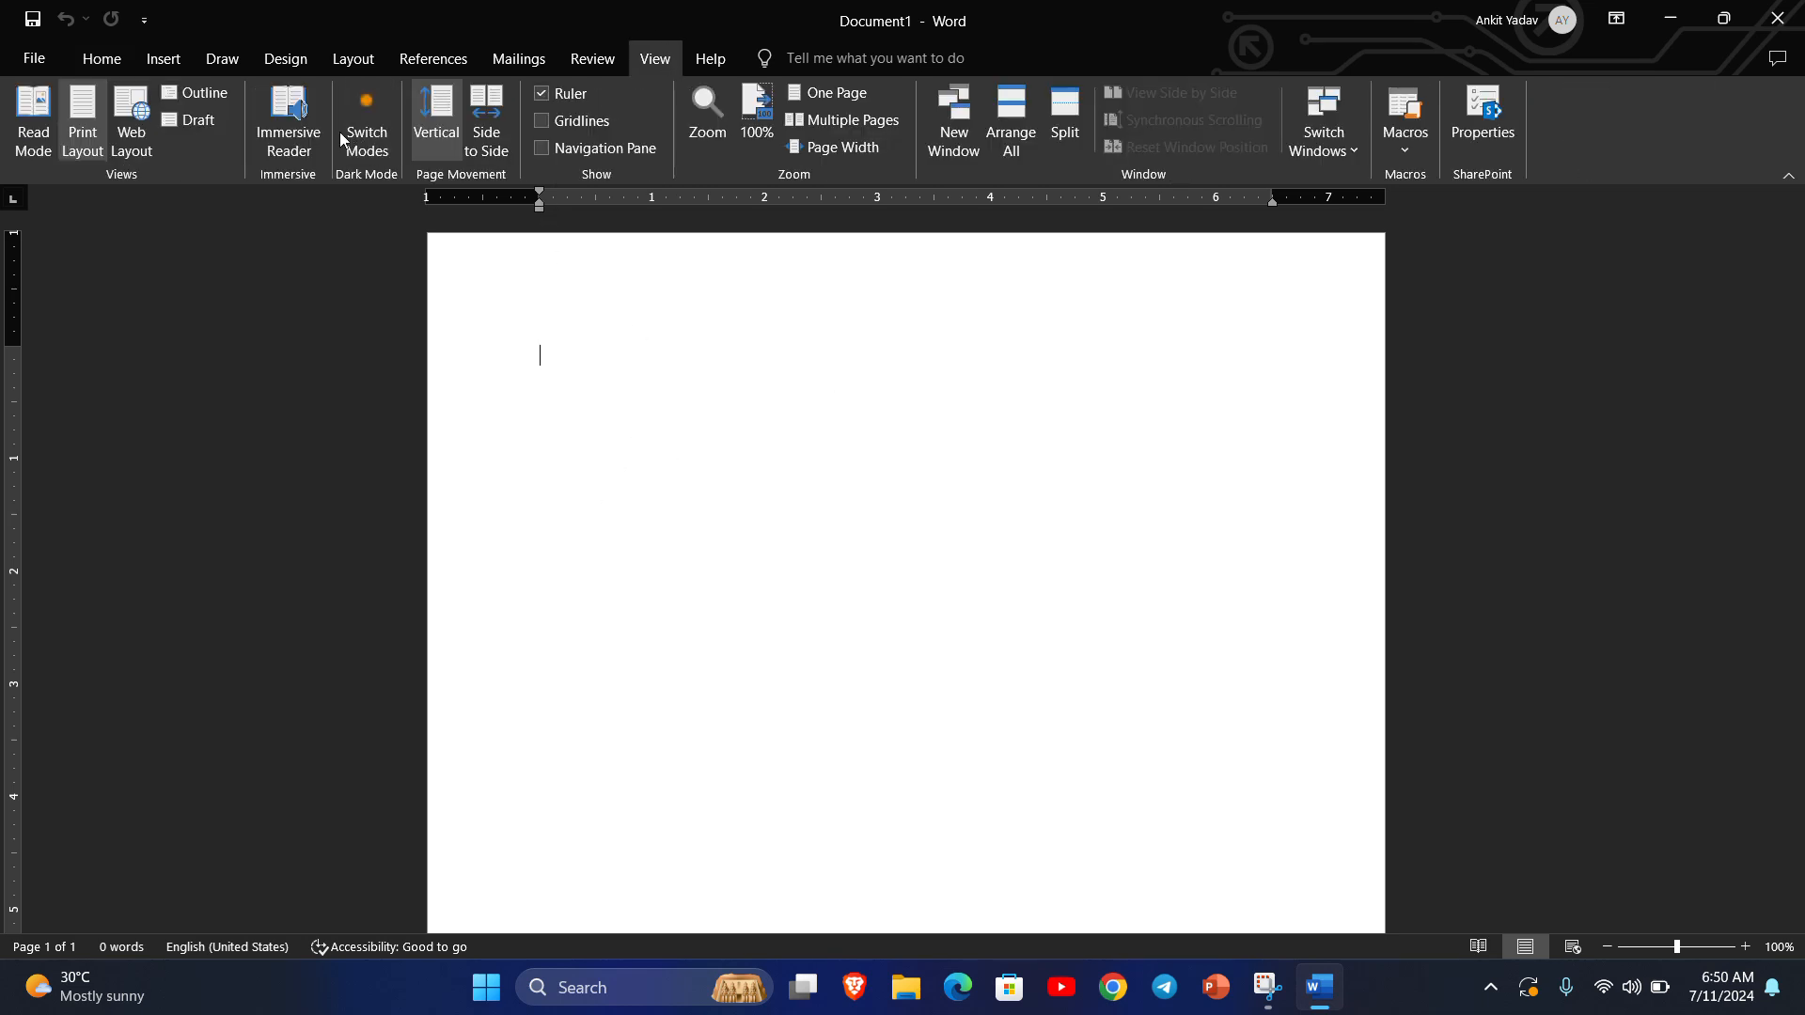
left_click(367, 148)
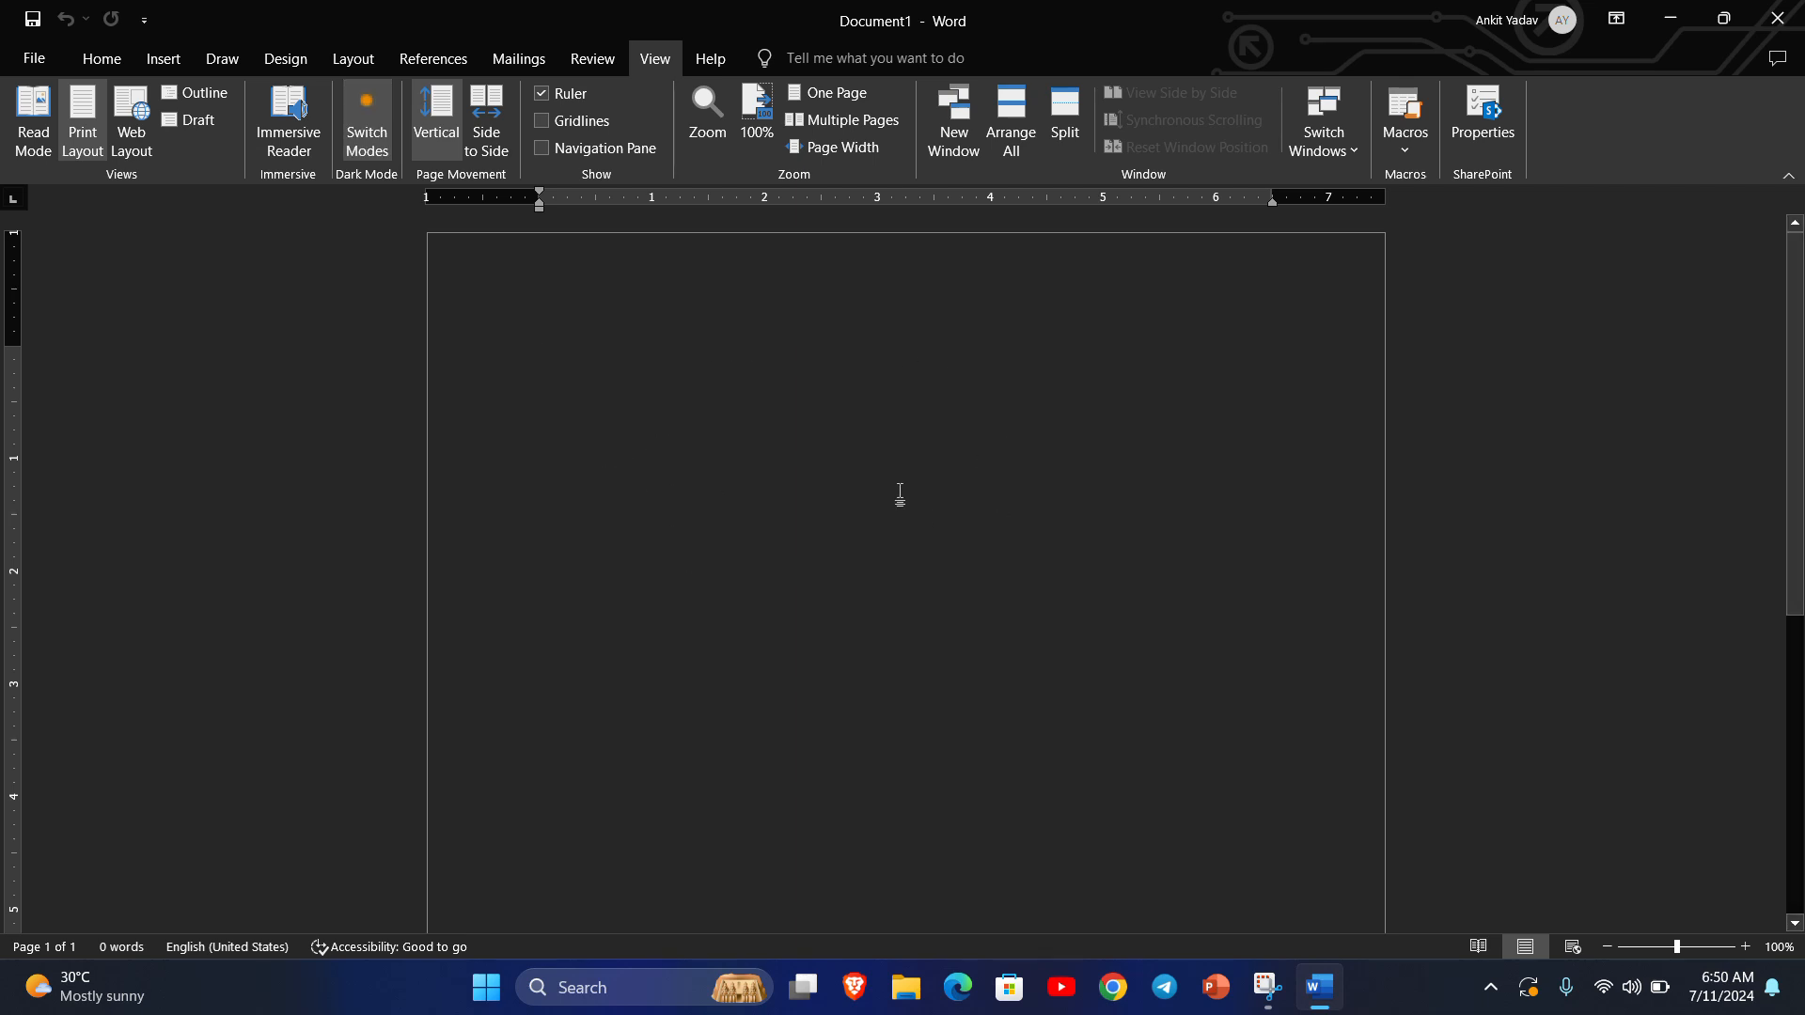
left_click(360, 153)
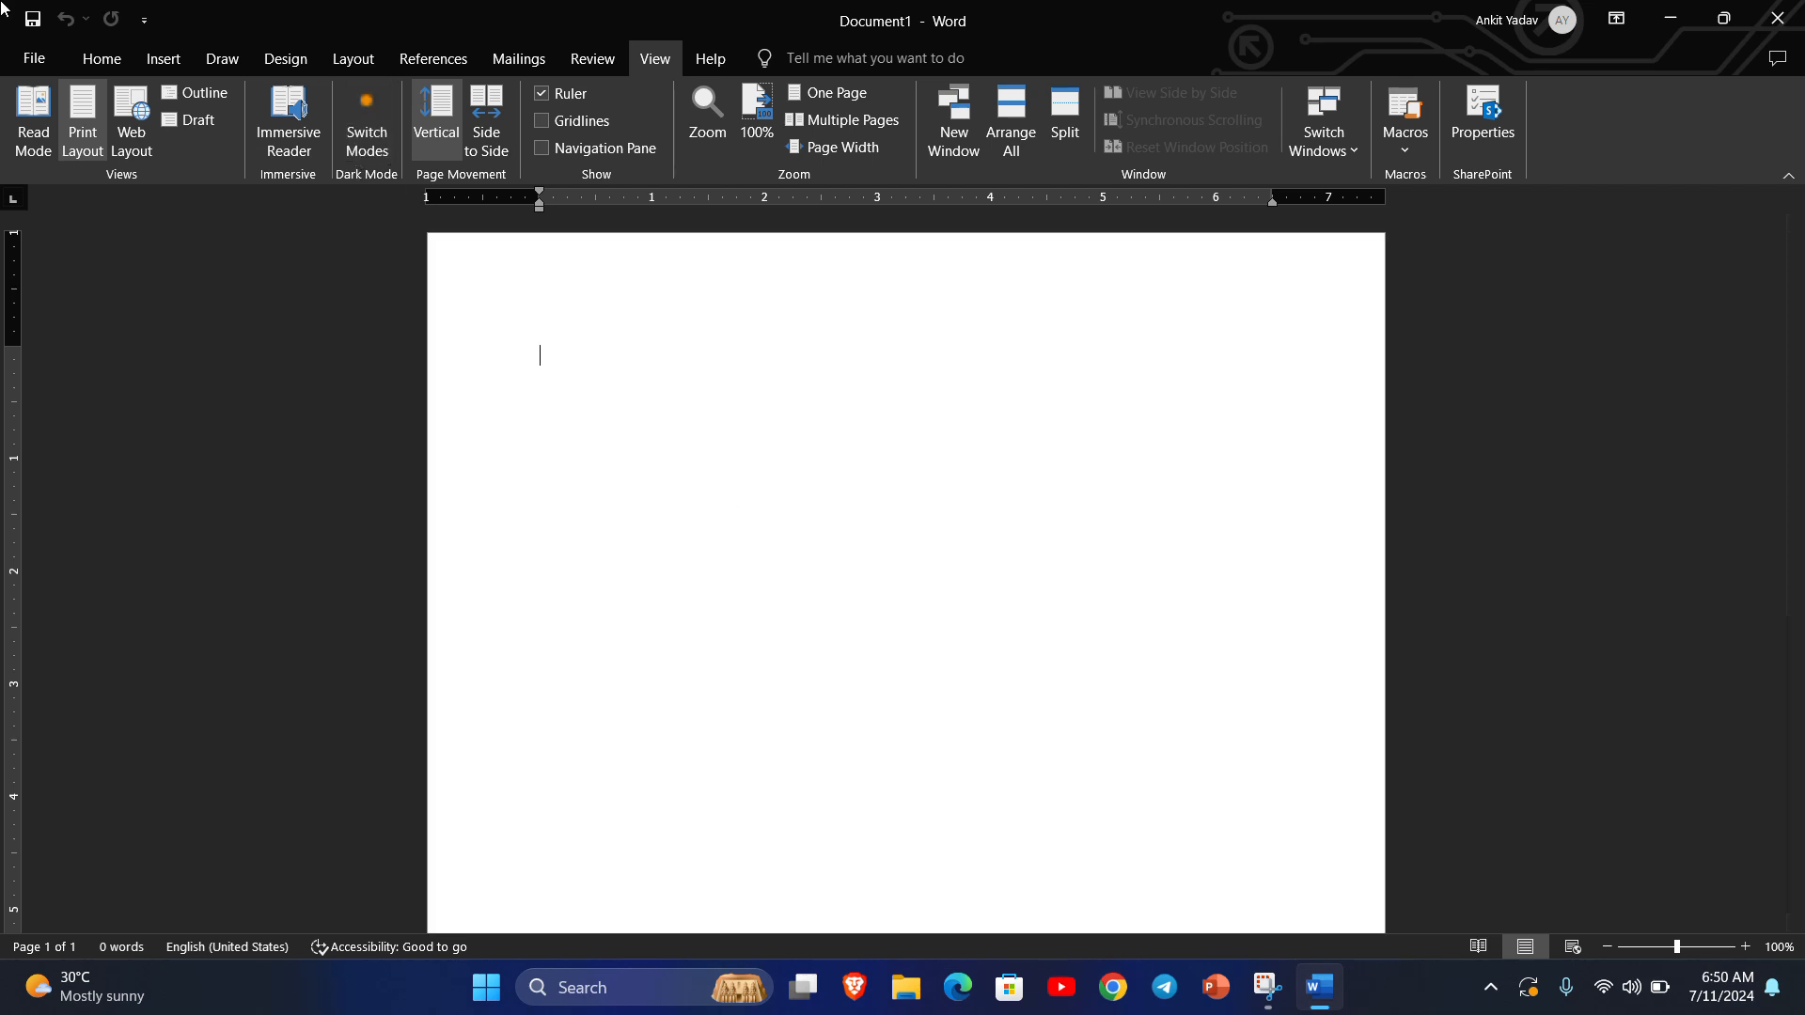
Enter the heading "Type of computer" followed by the lines "Analog computer", "Digital" and "Hybrid".
left_click(99, 60)
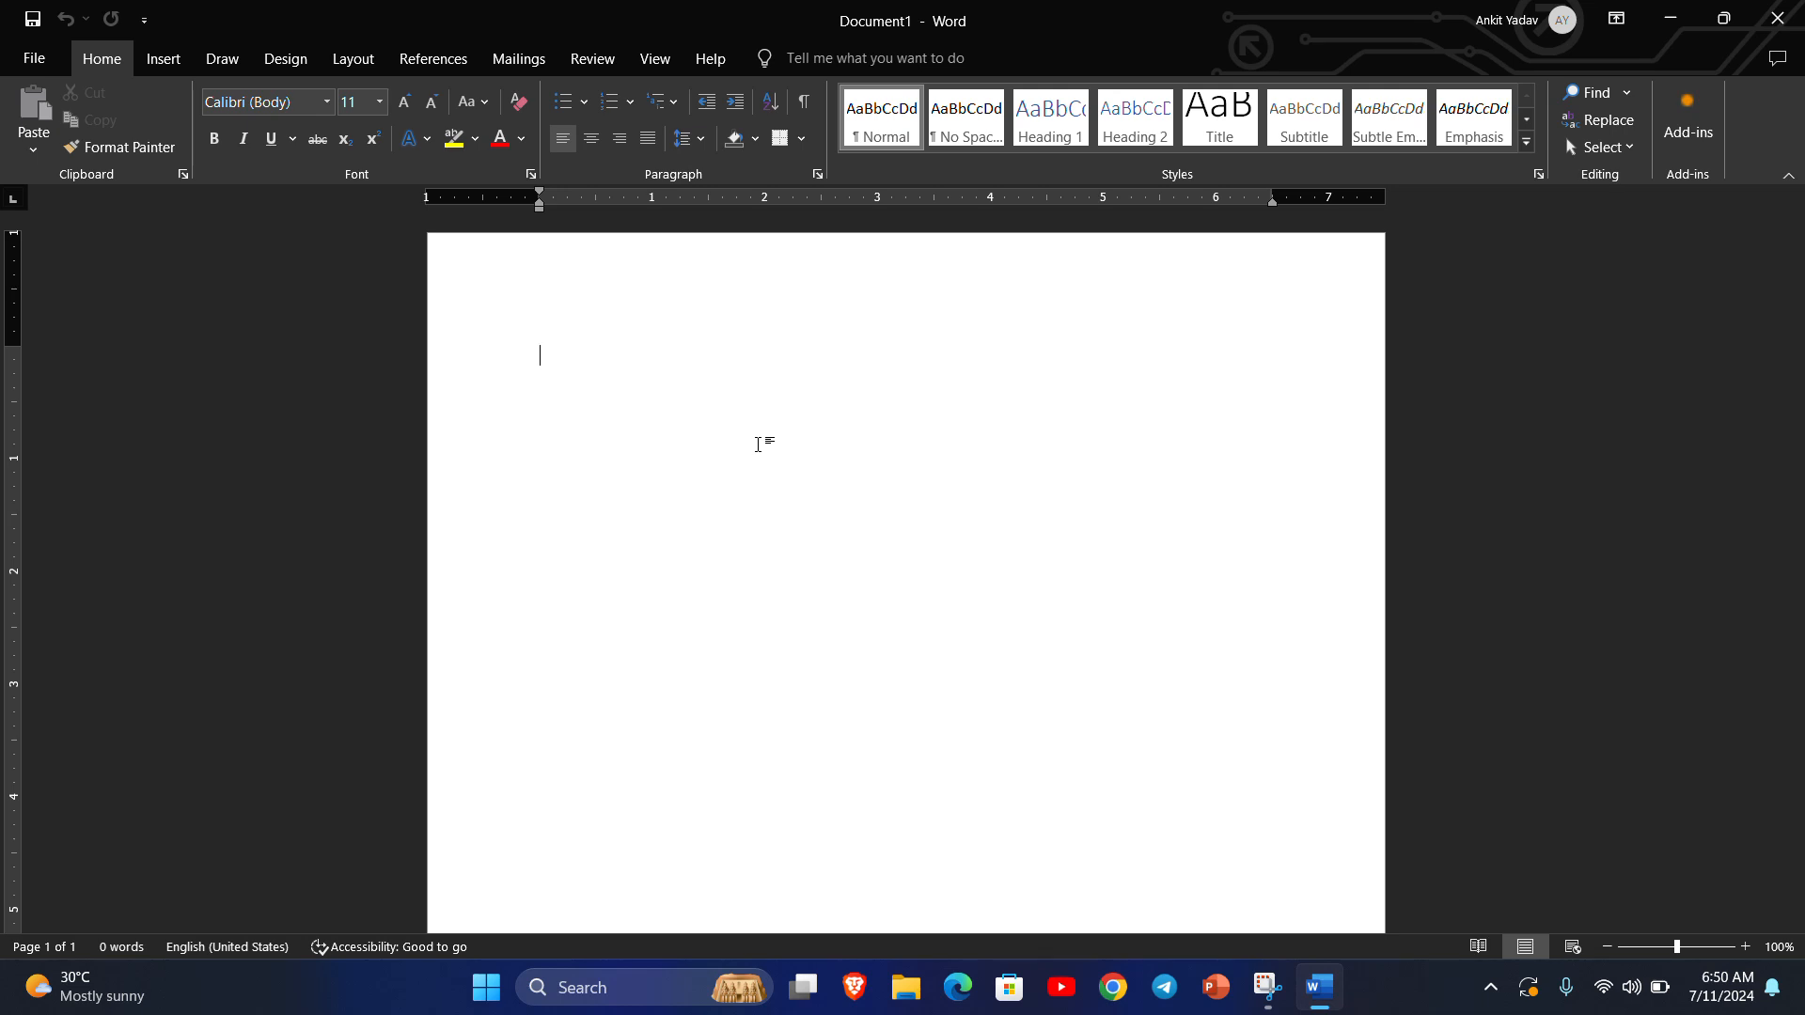
type("t")
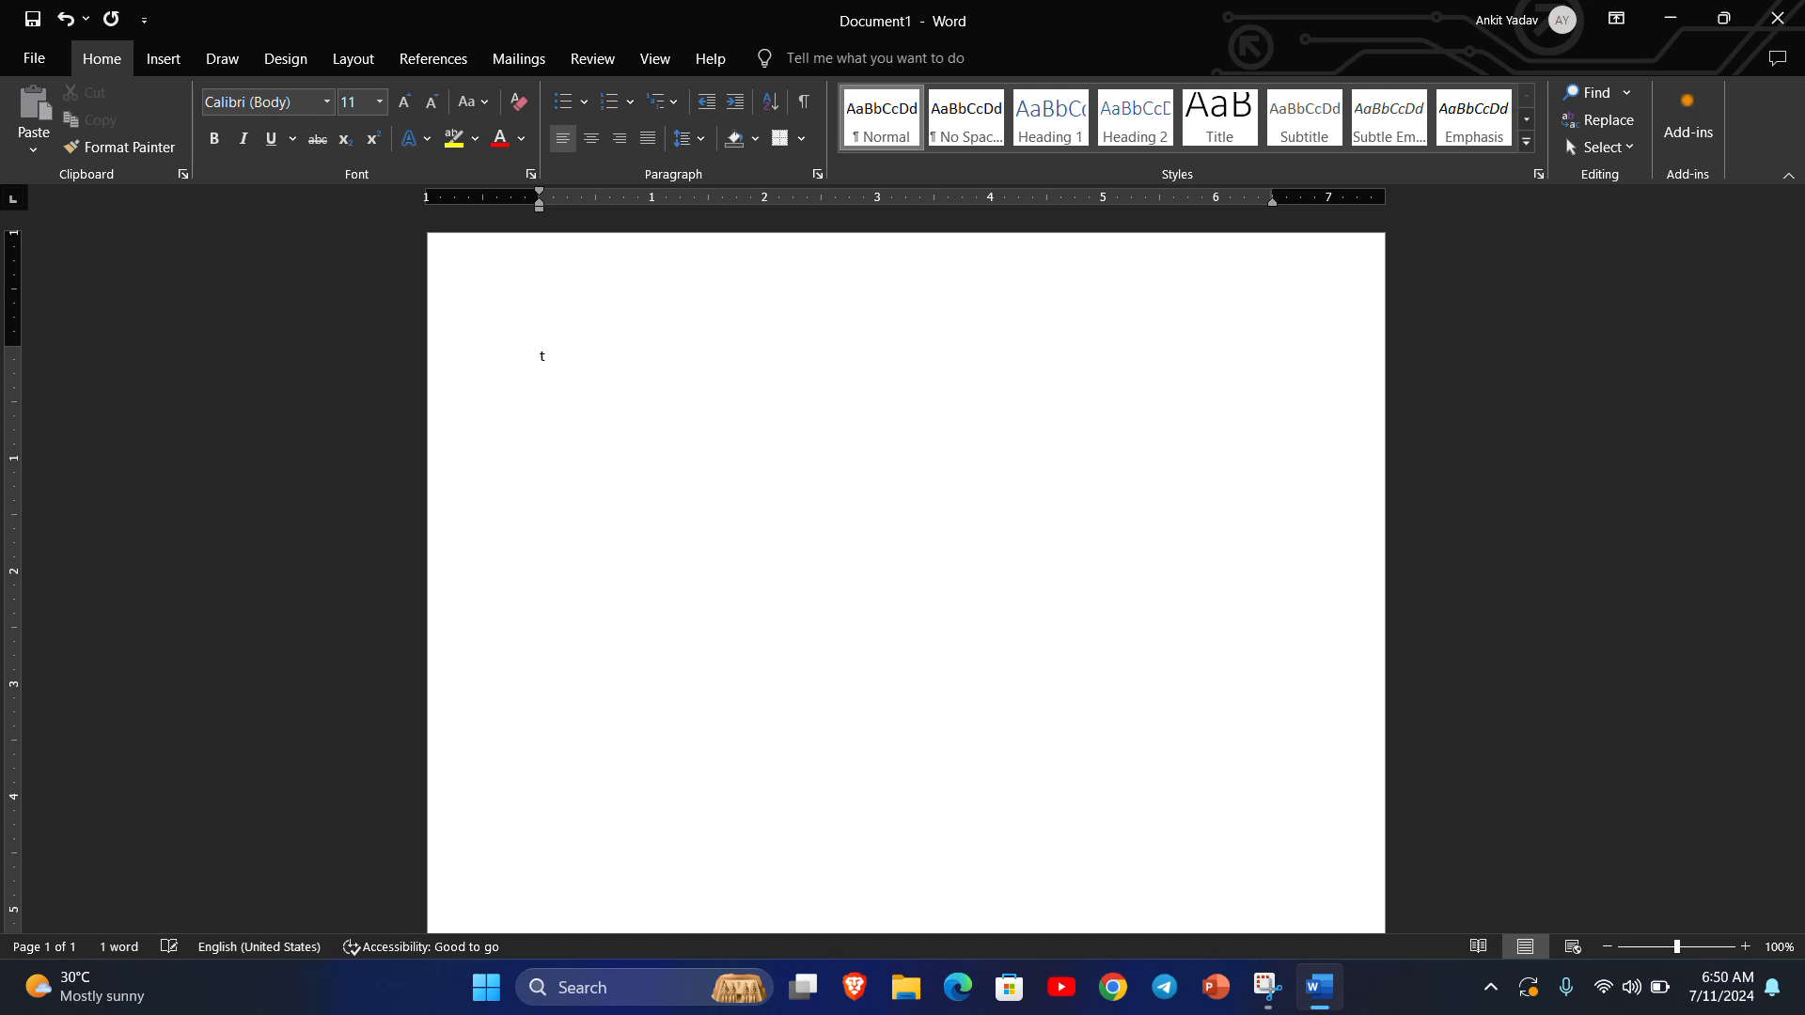
type("ype o")
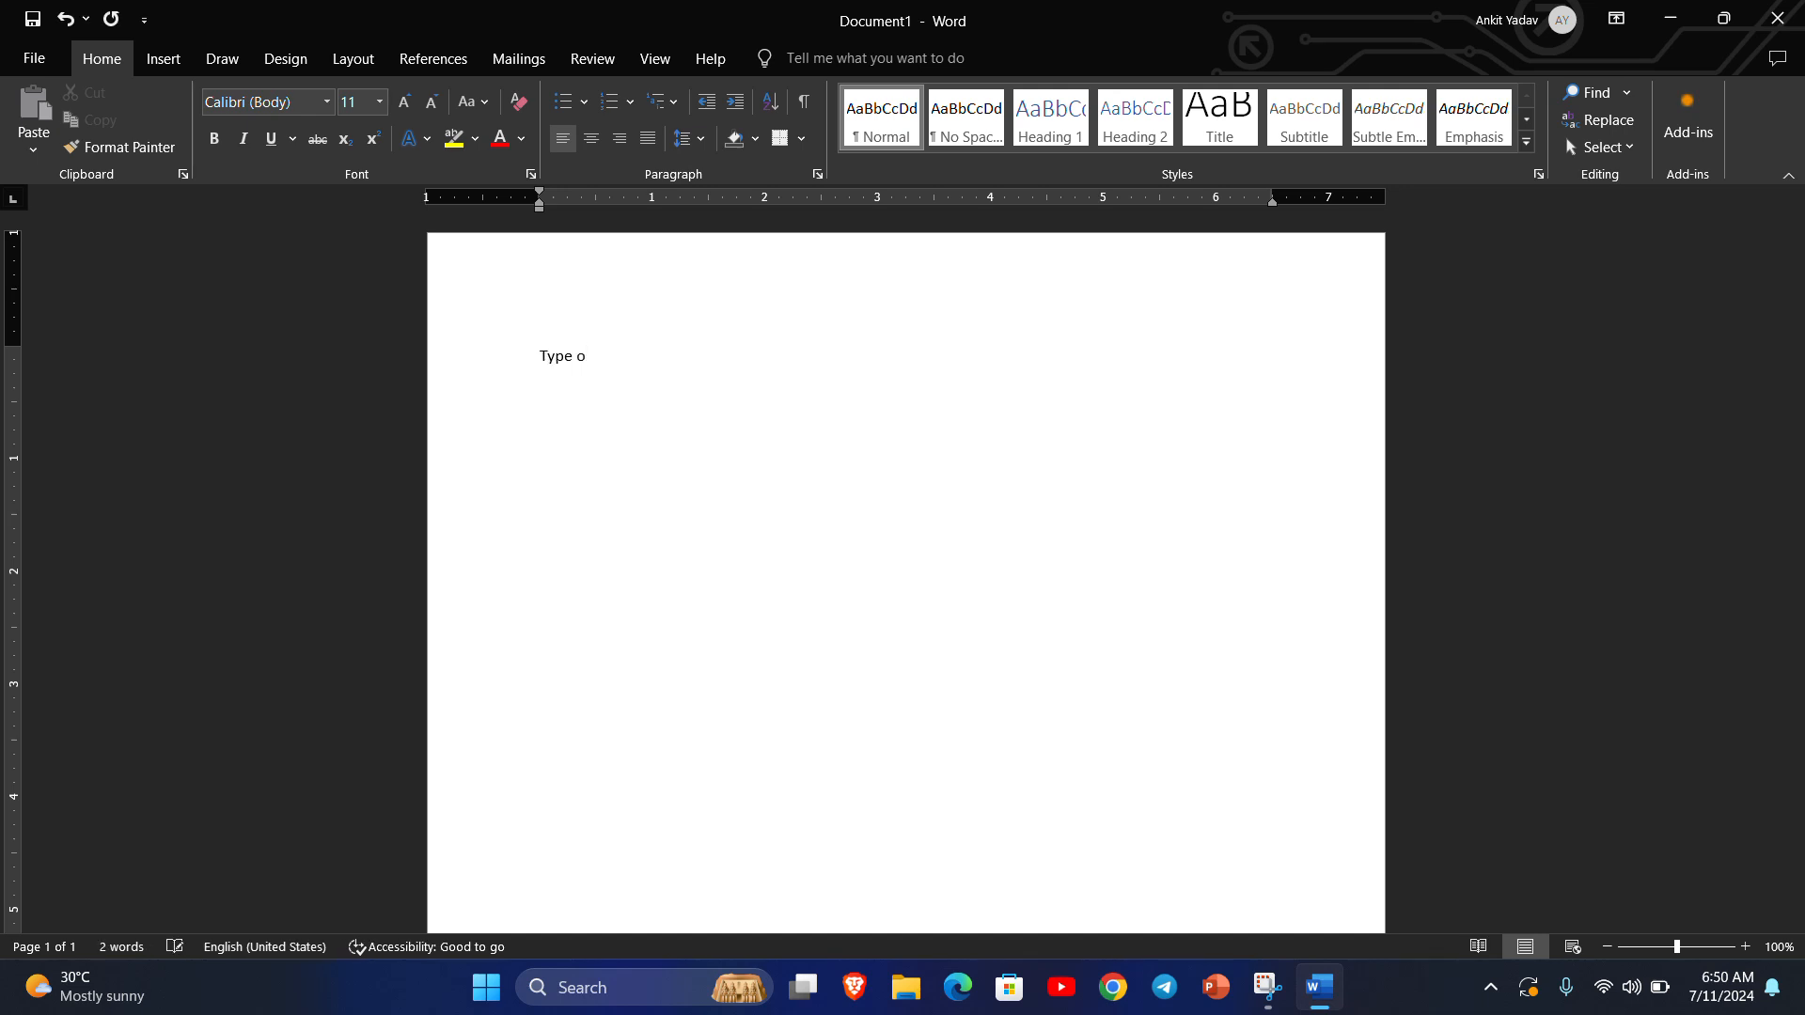
type("f computer")
key("Return")
type("An")
type("alog computer")
key("Return")
type("Digital ")
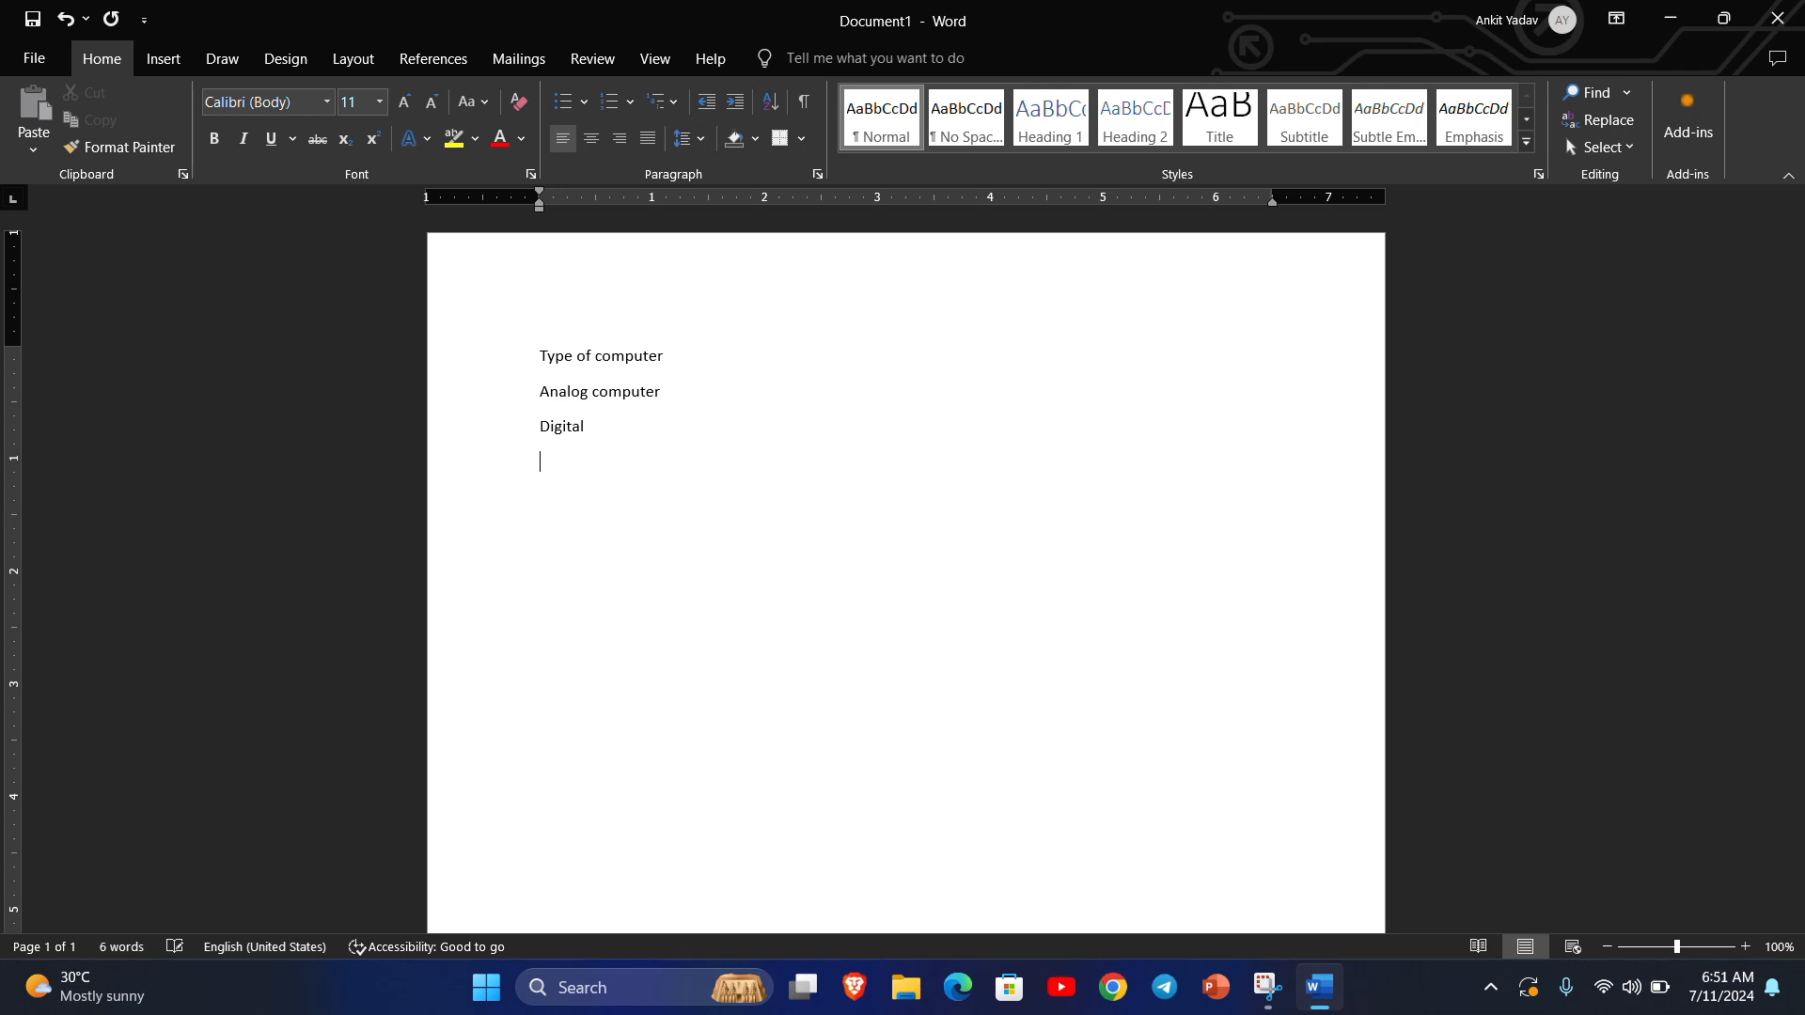
type("Hybrid")
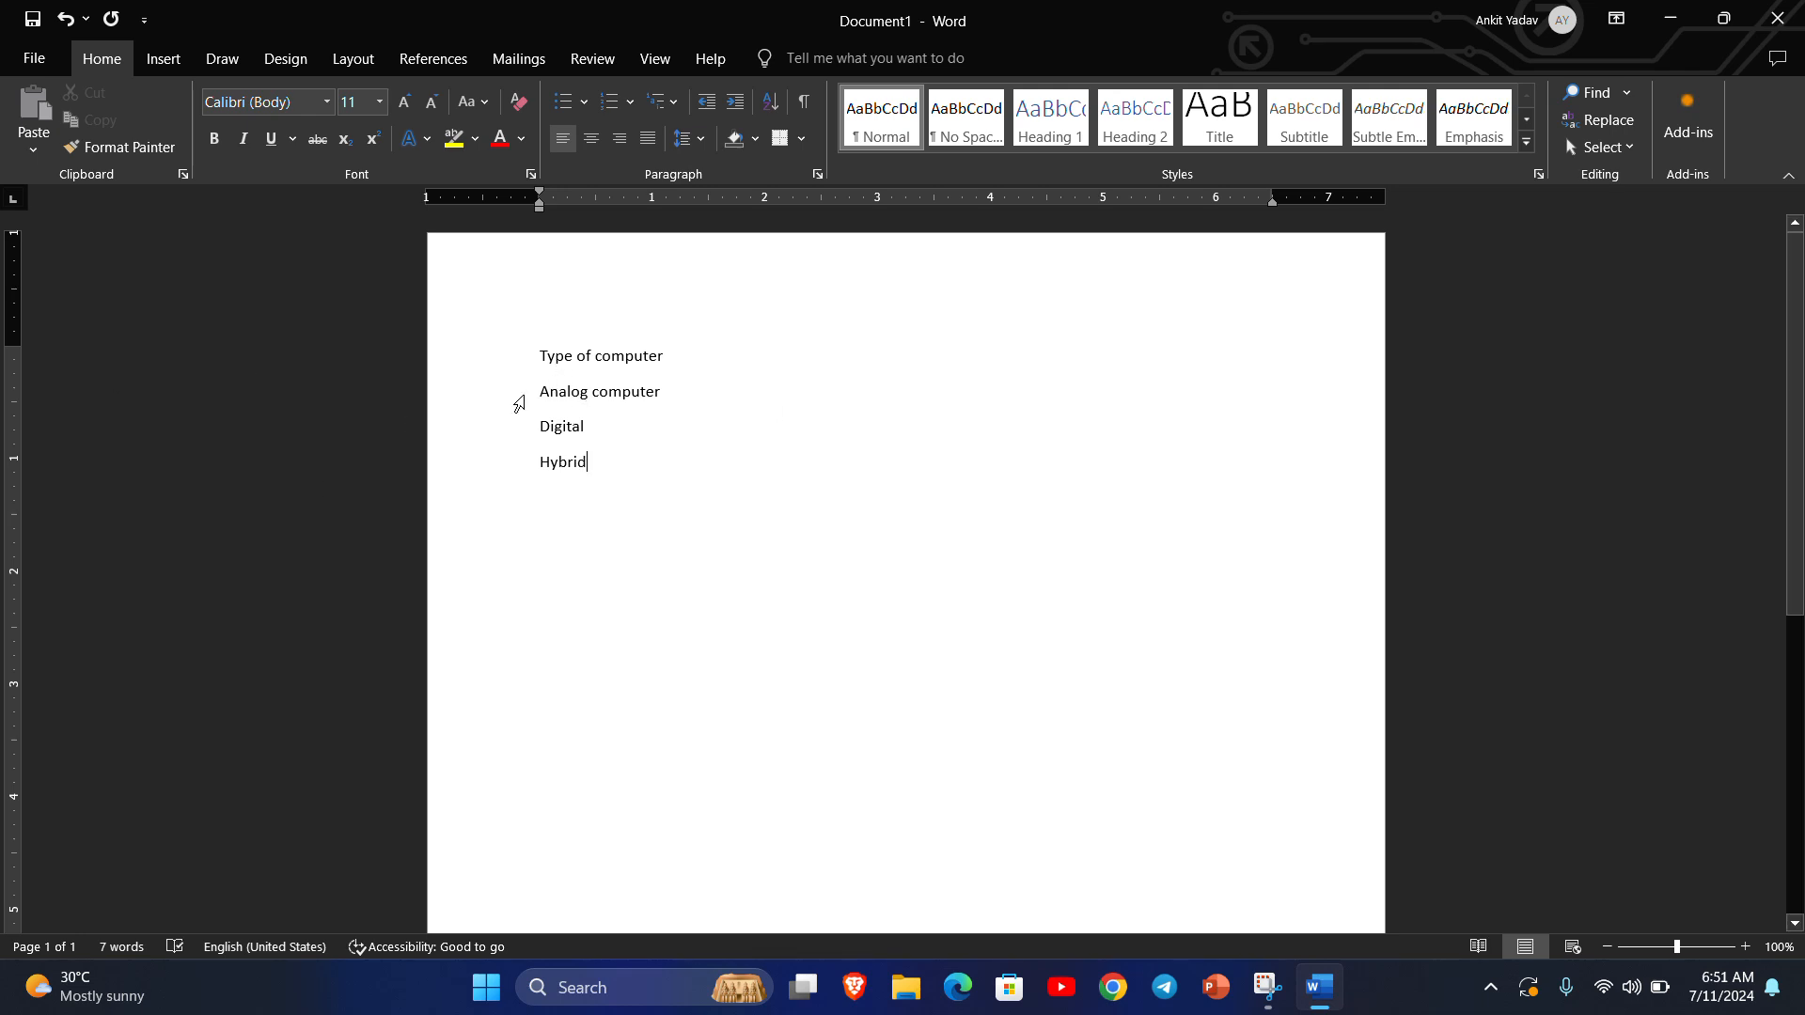
Apply arrowhead bullets to the three lines from "Analog computer" to "Hybrid".
left_click_drag(542, 388, 608, 476)
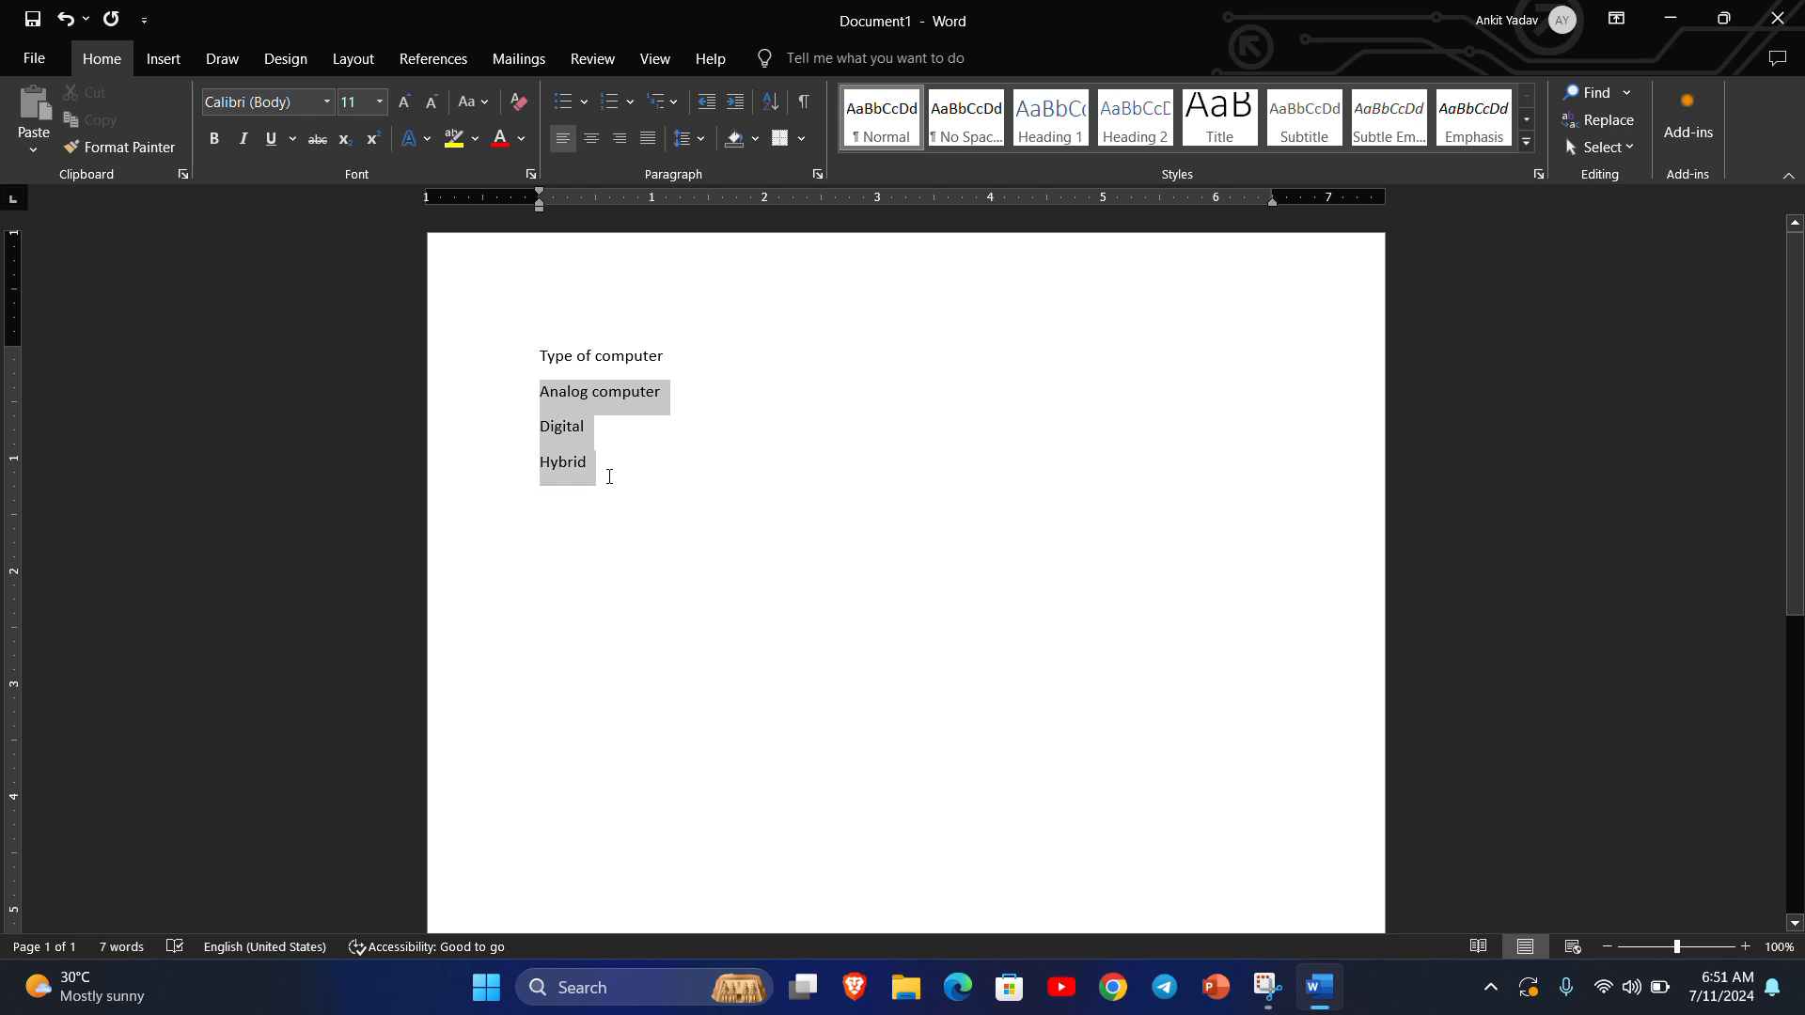
left_click(585, 101)
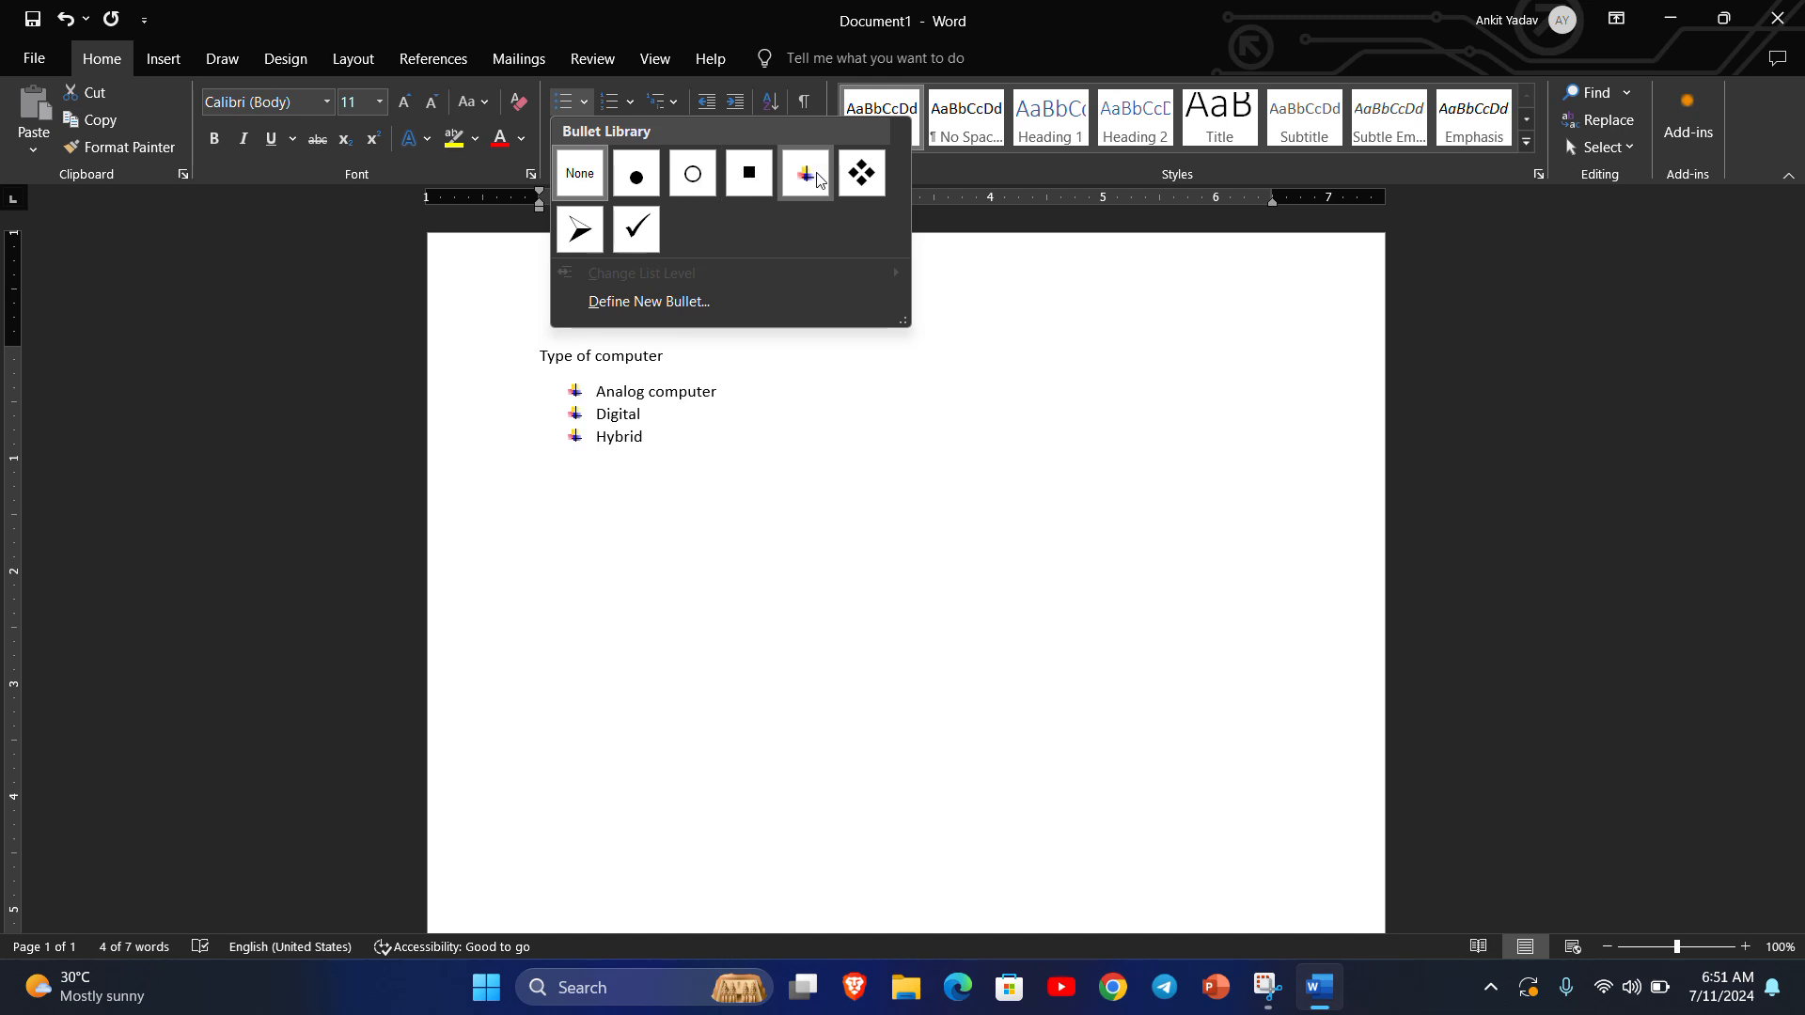
left_click(573, 230)
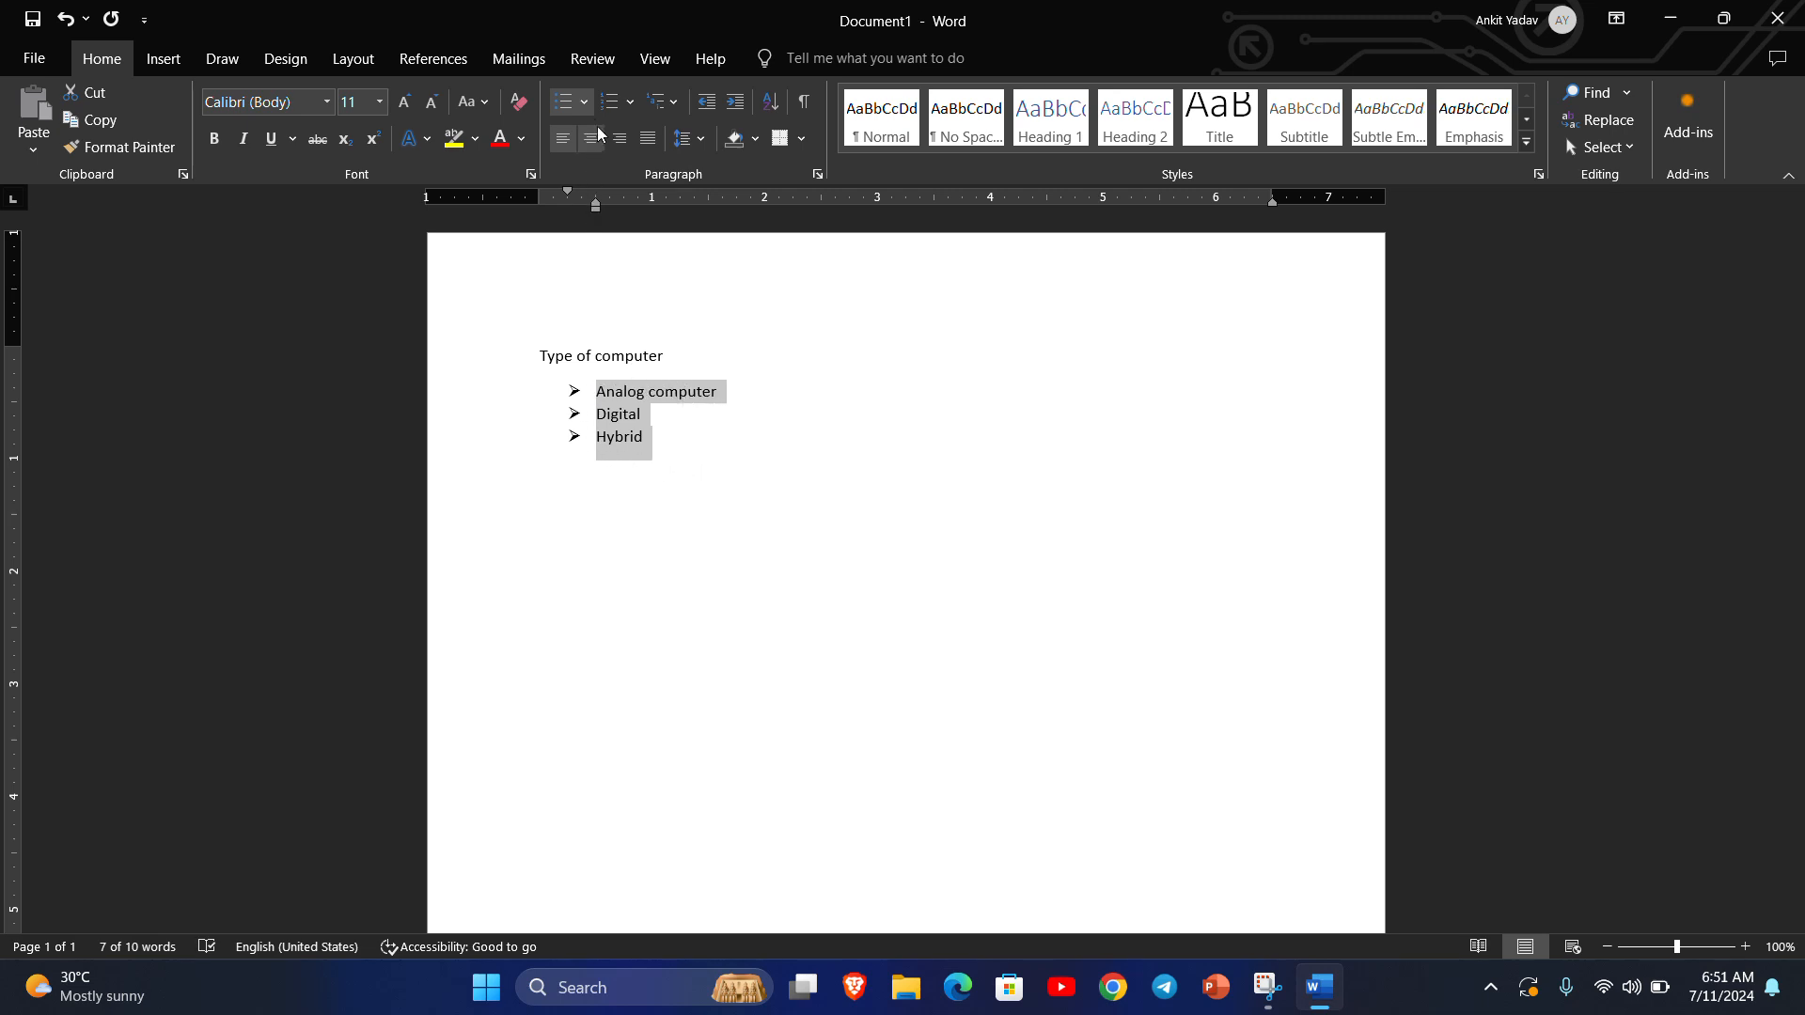
left_click(584, 103)
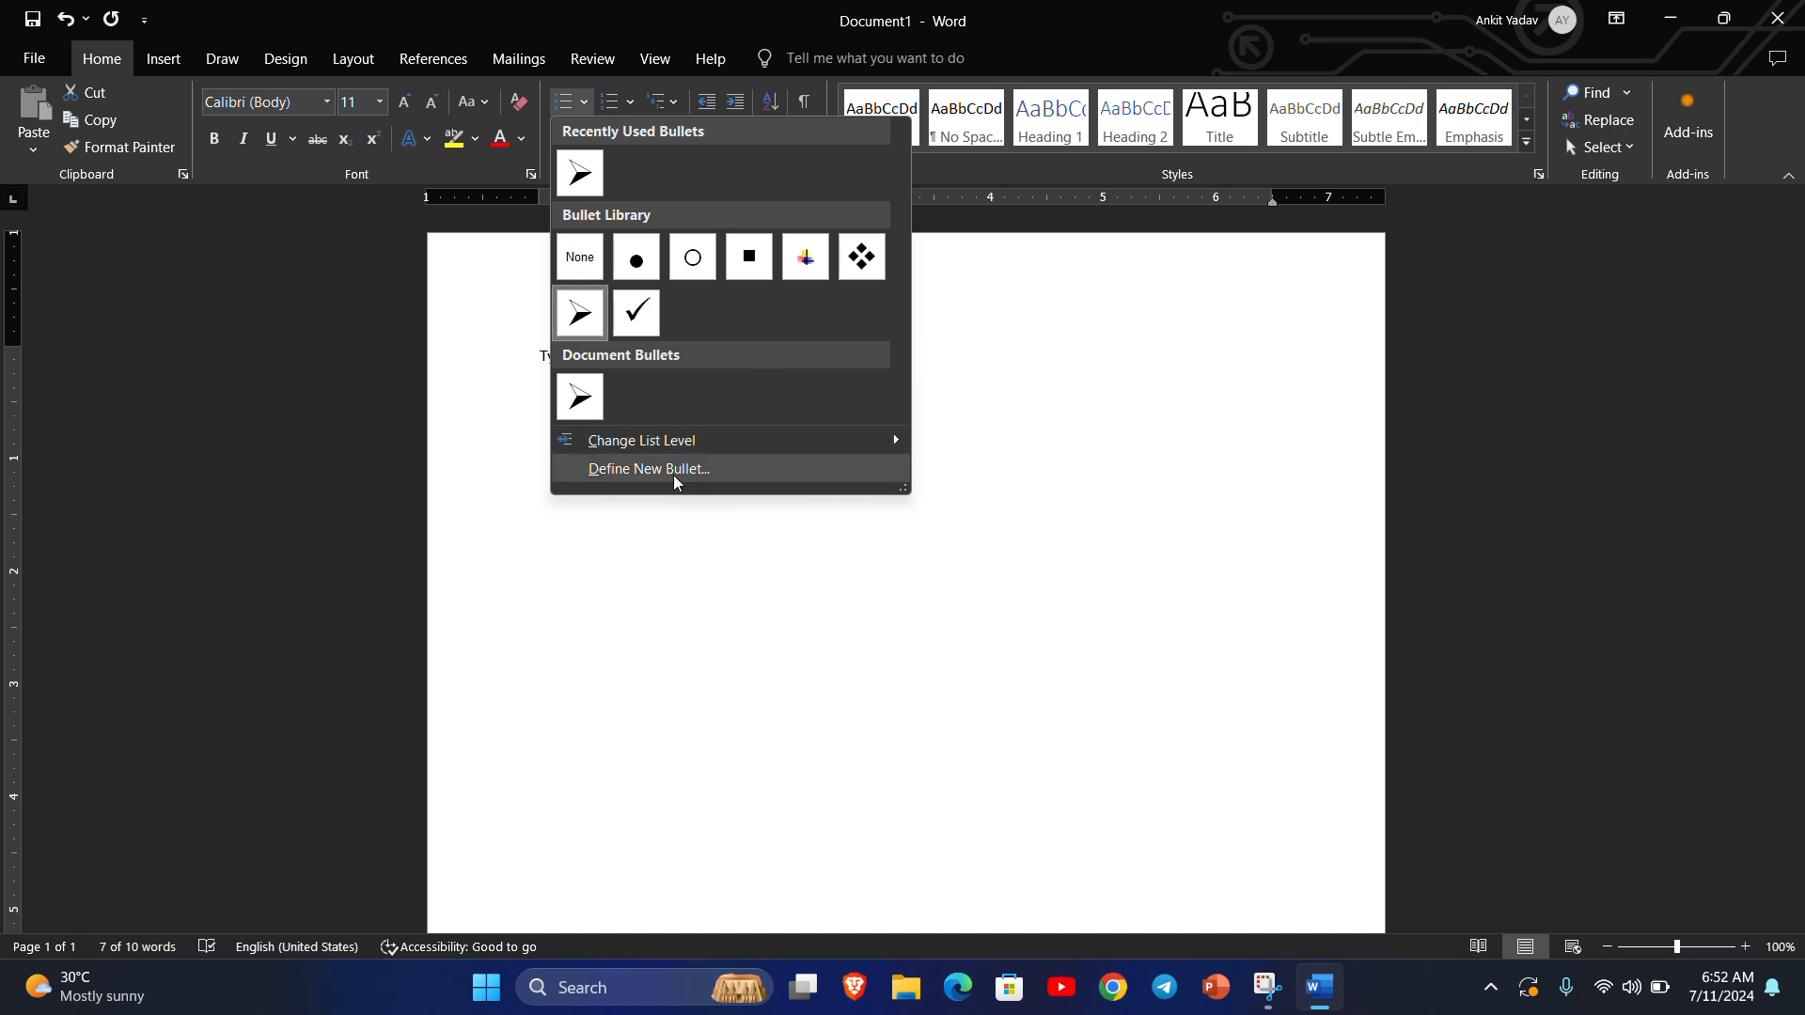
mouse_move(846, 441)
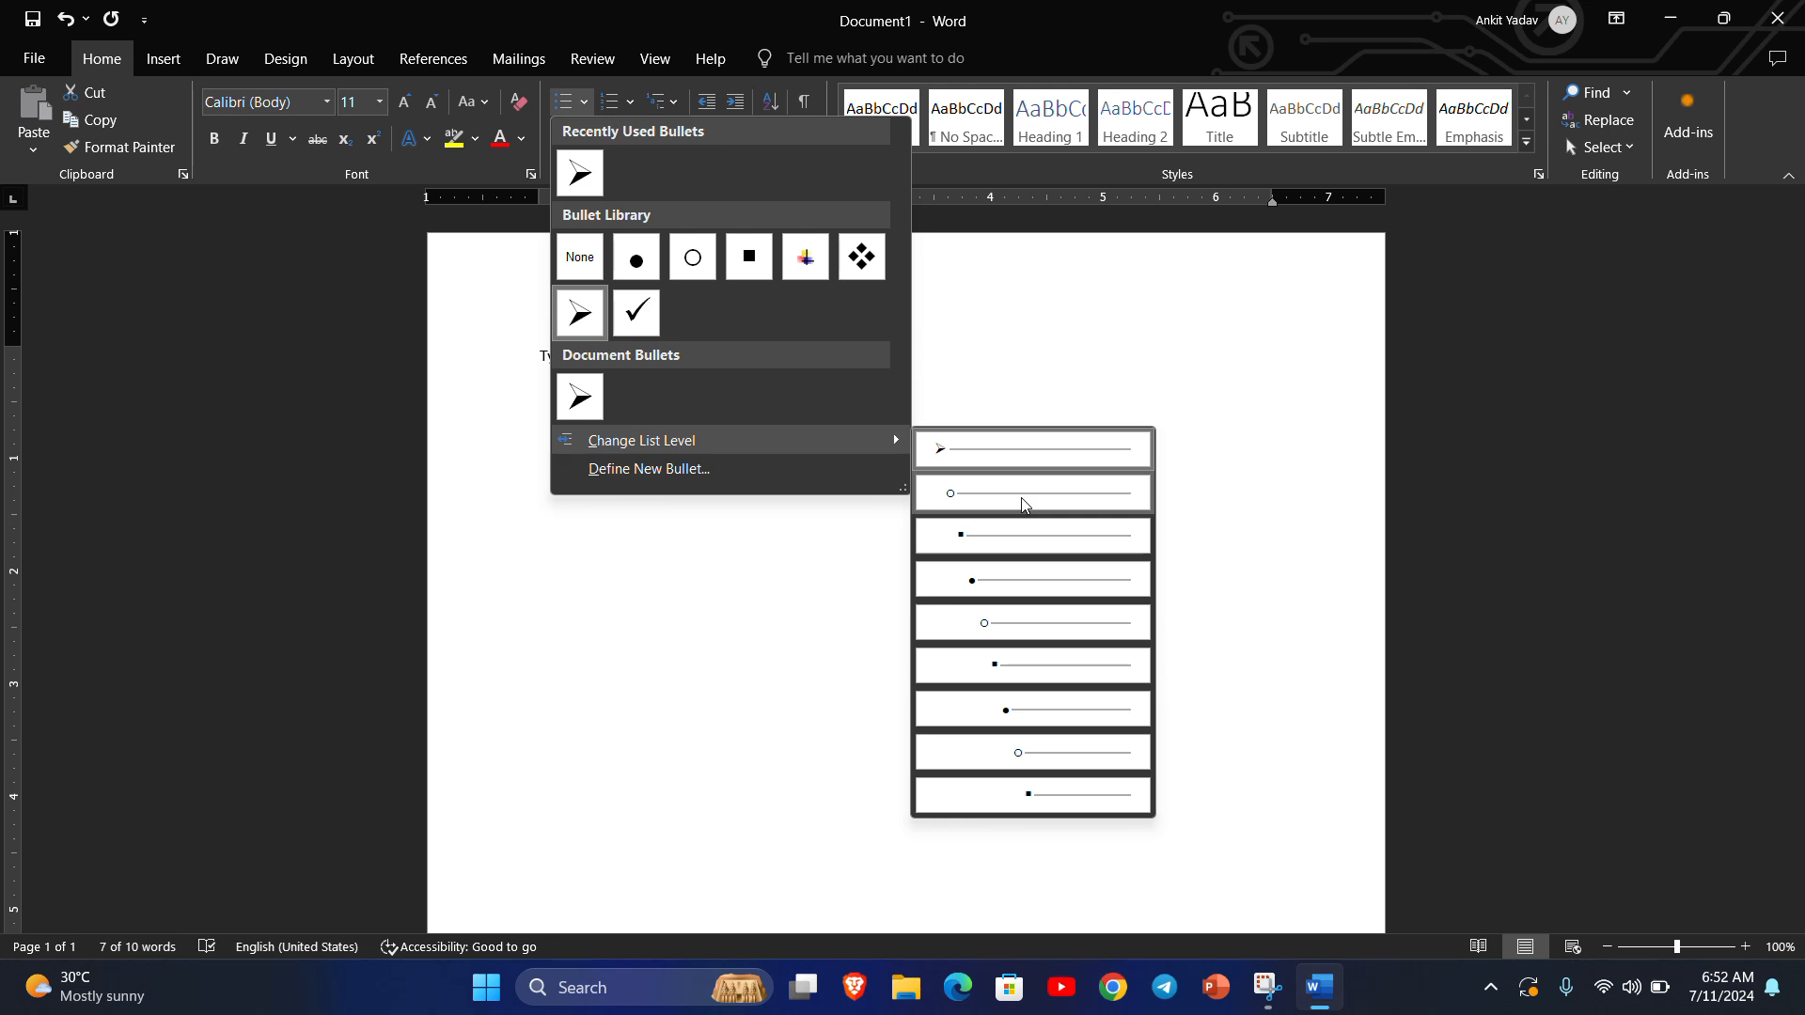
left_click(1022, 378)
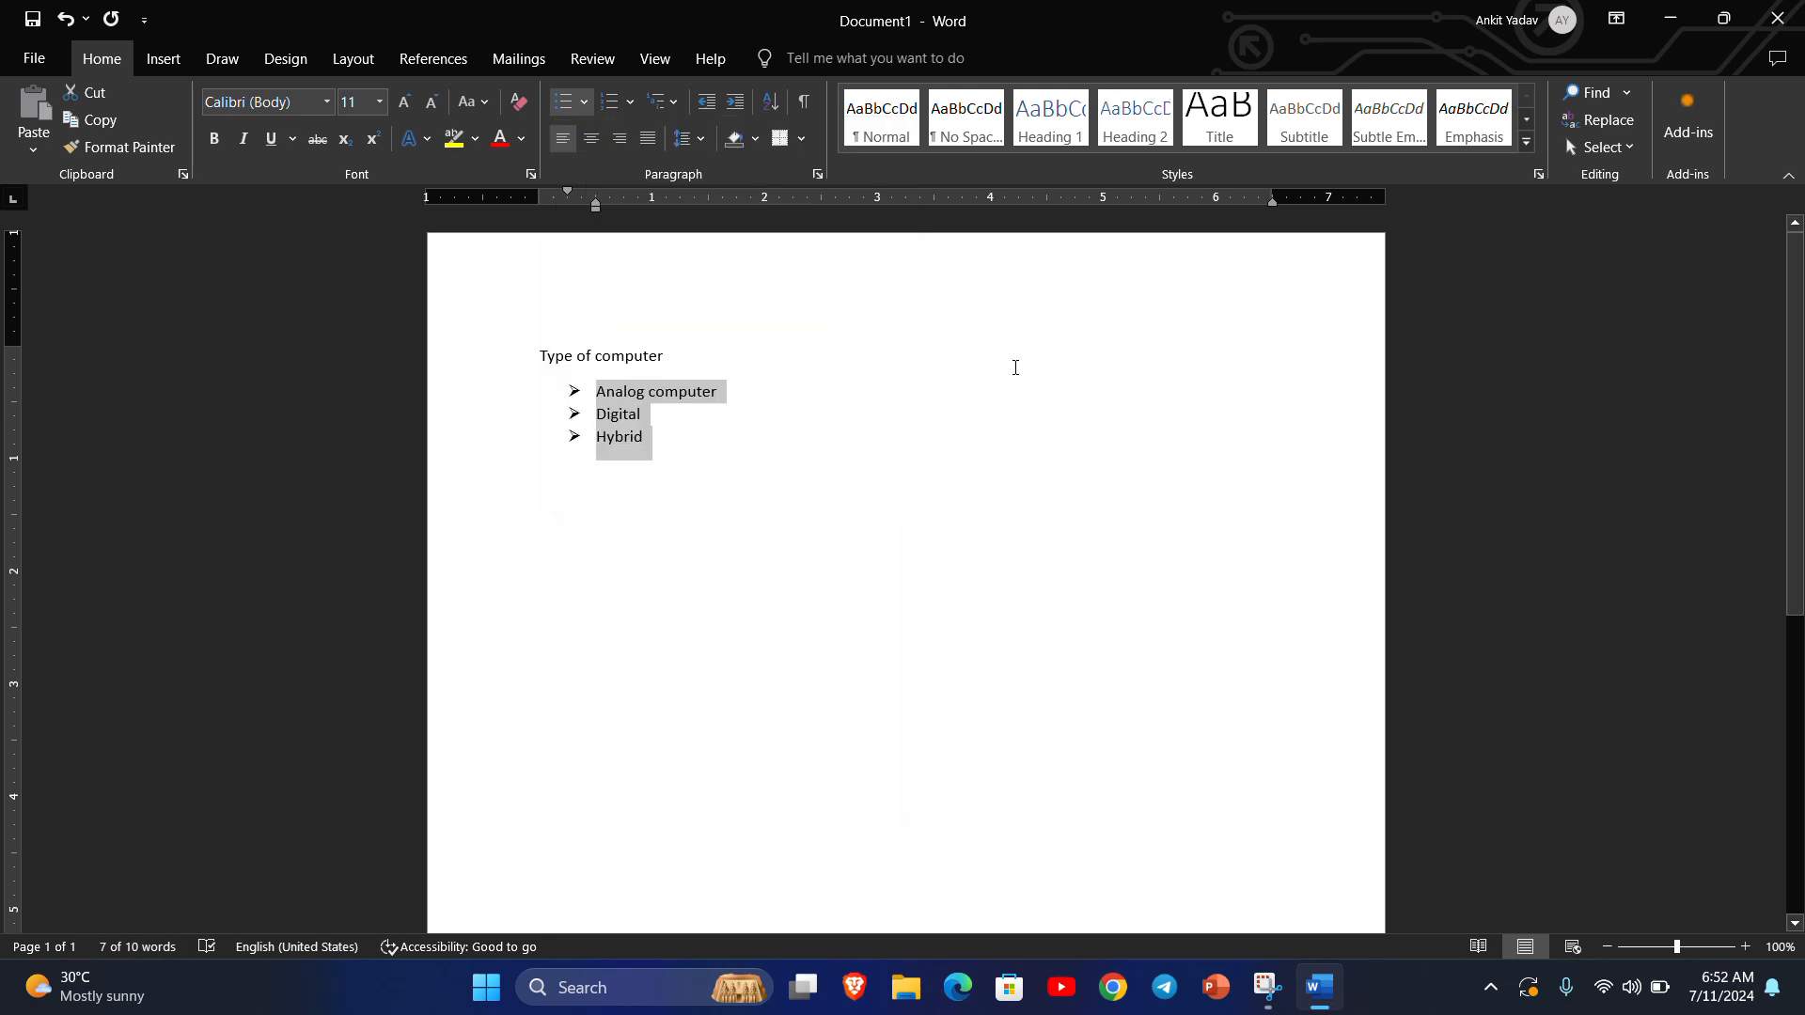
Add an empty line without a bullet directly below the "Digital" item.
left_click(677, 414)
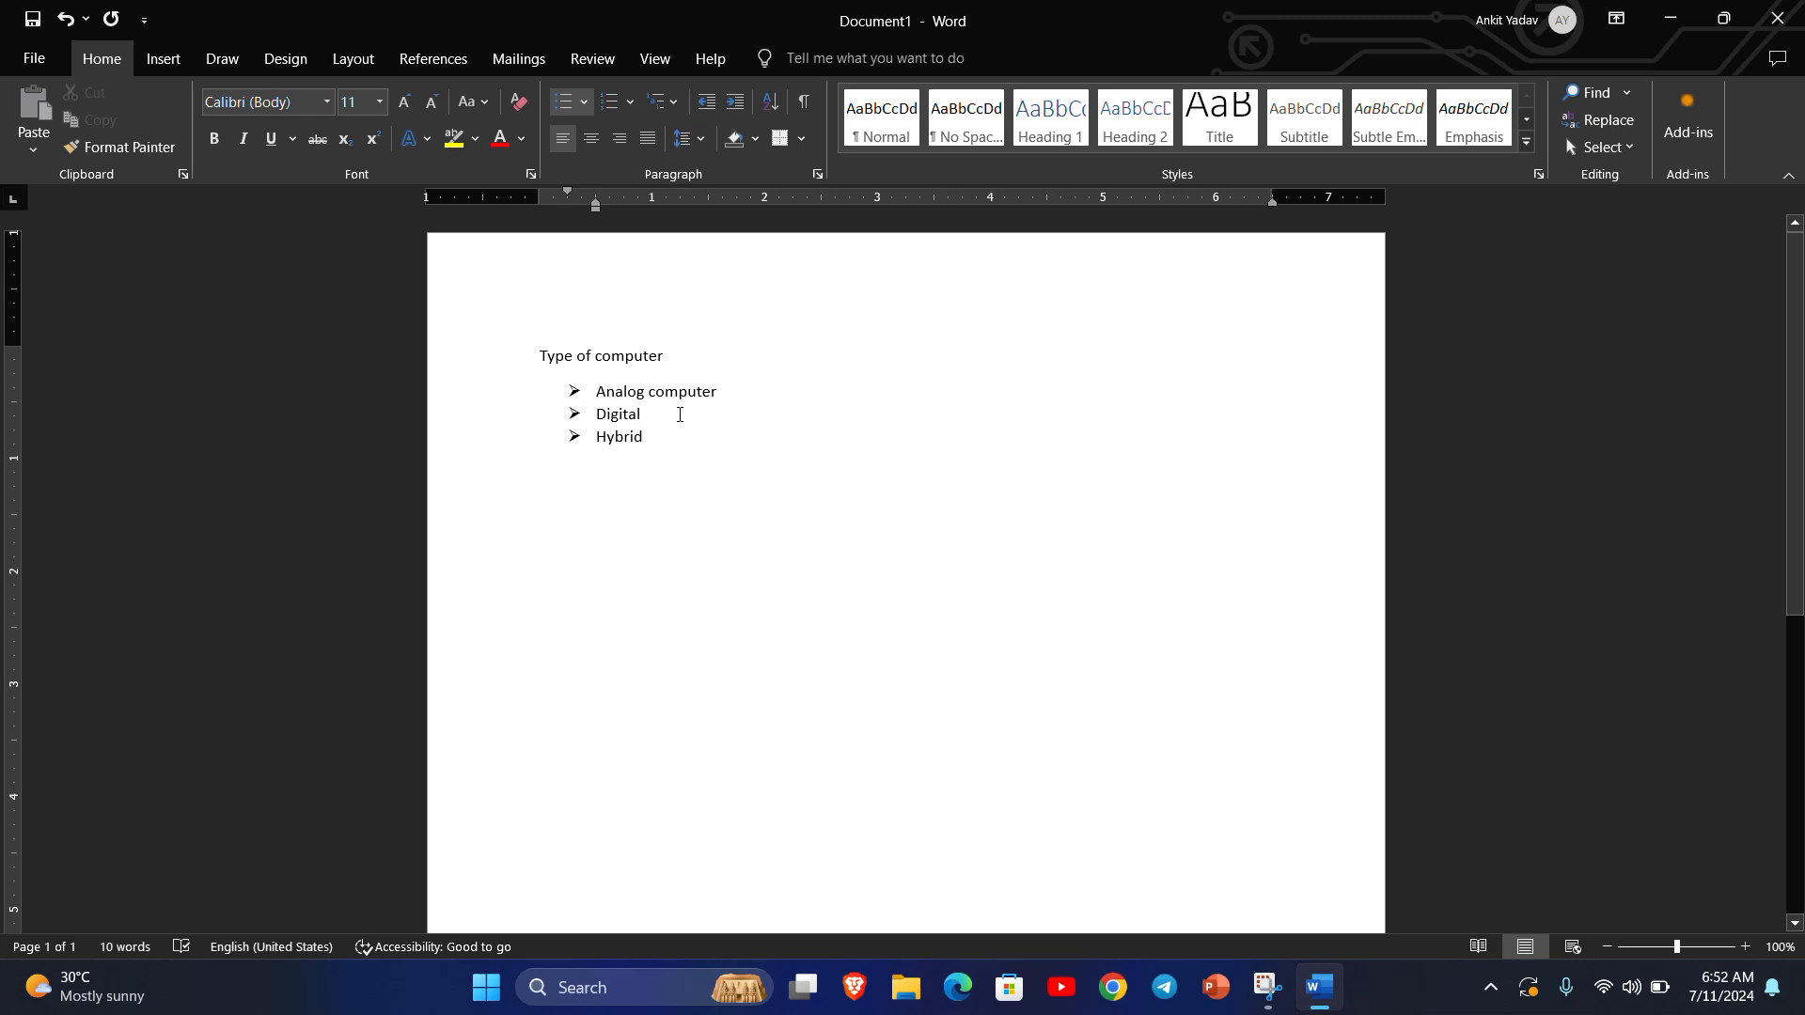
key("Return")
key("BackSpace")
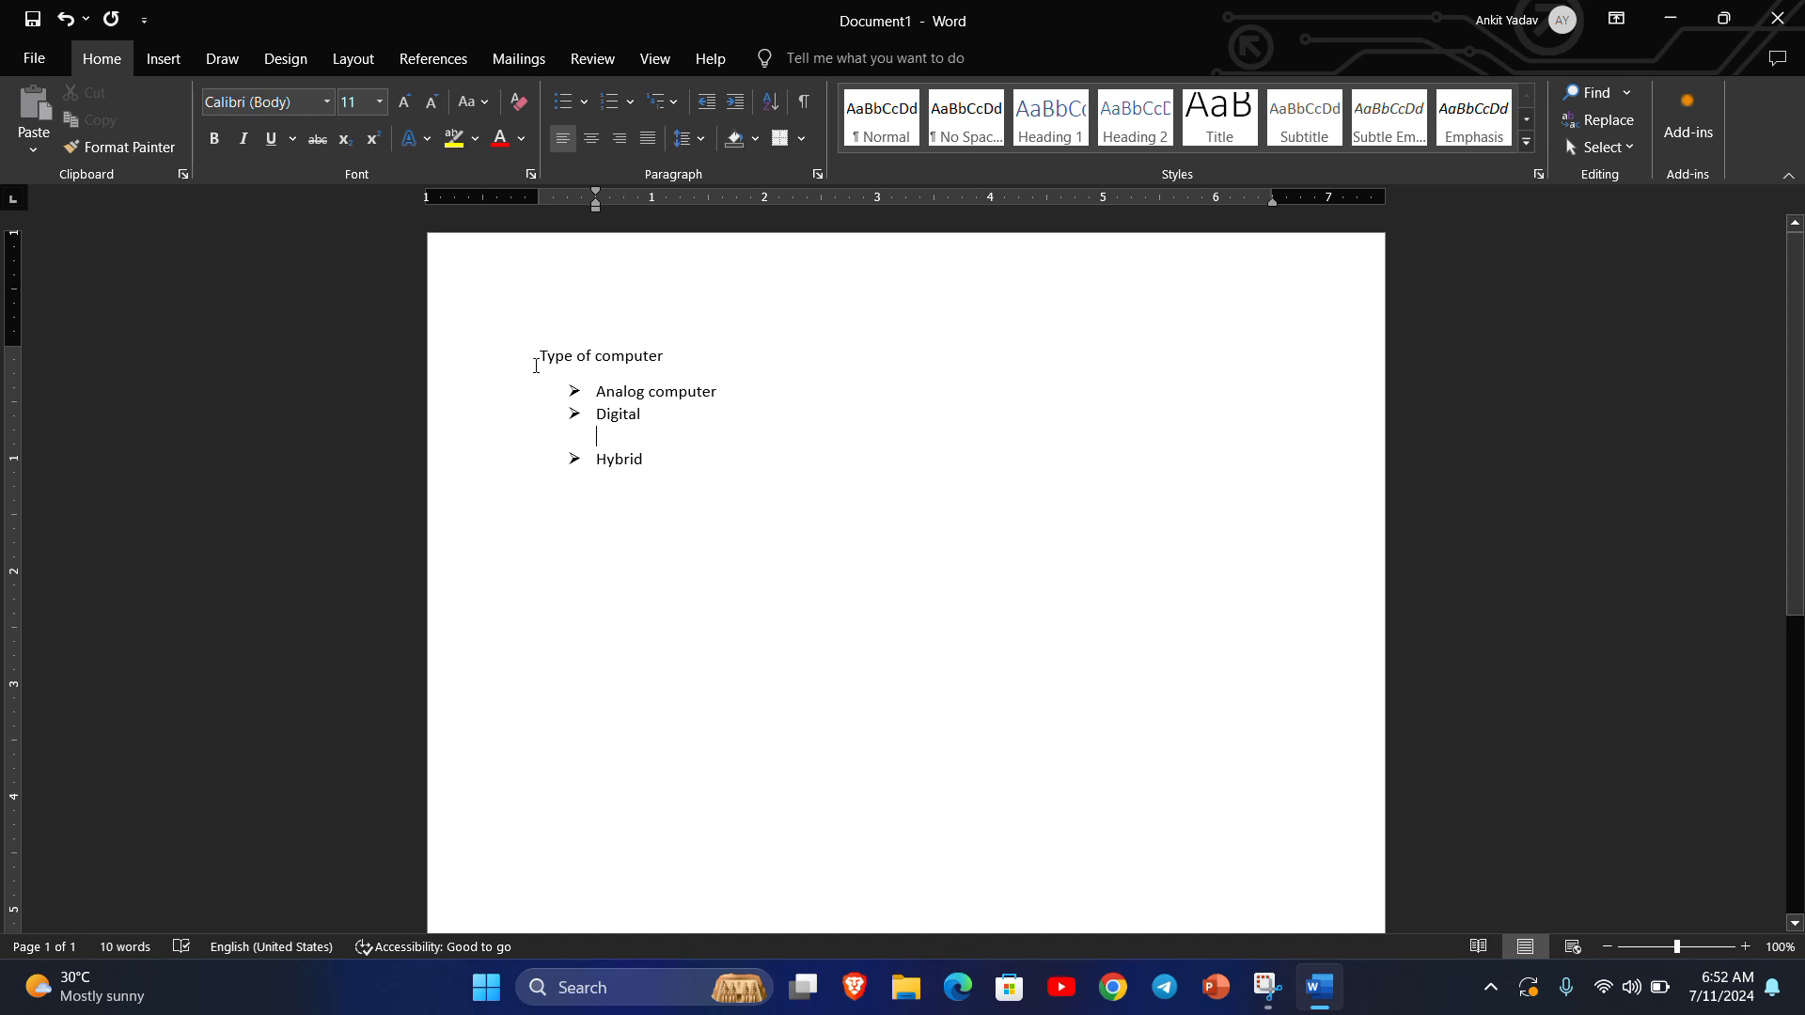
left_click(675, 103)
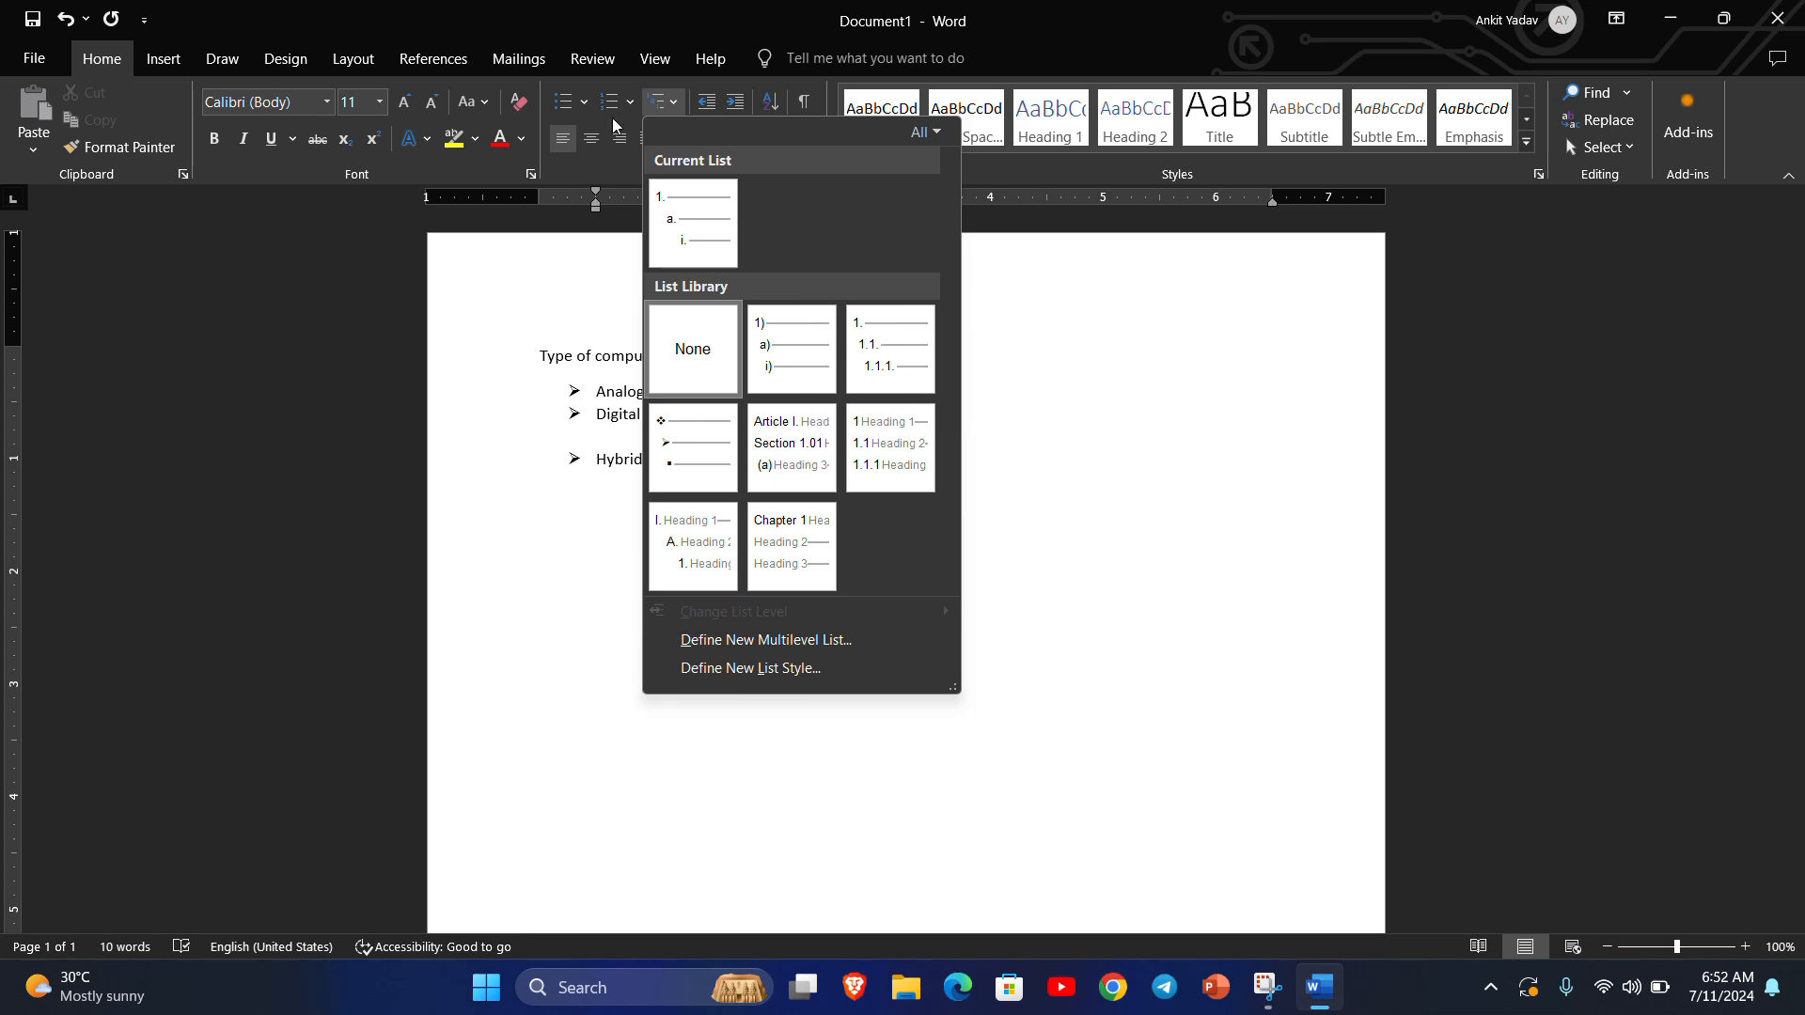
left_click(586, 103)
left_click(587, 104)
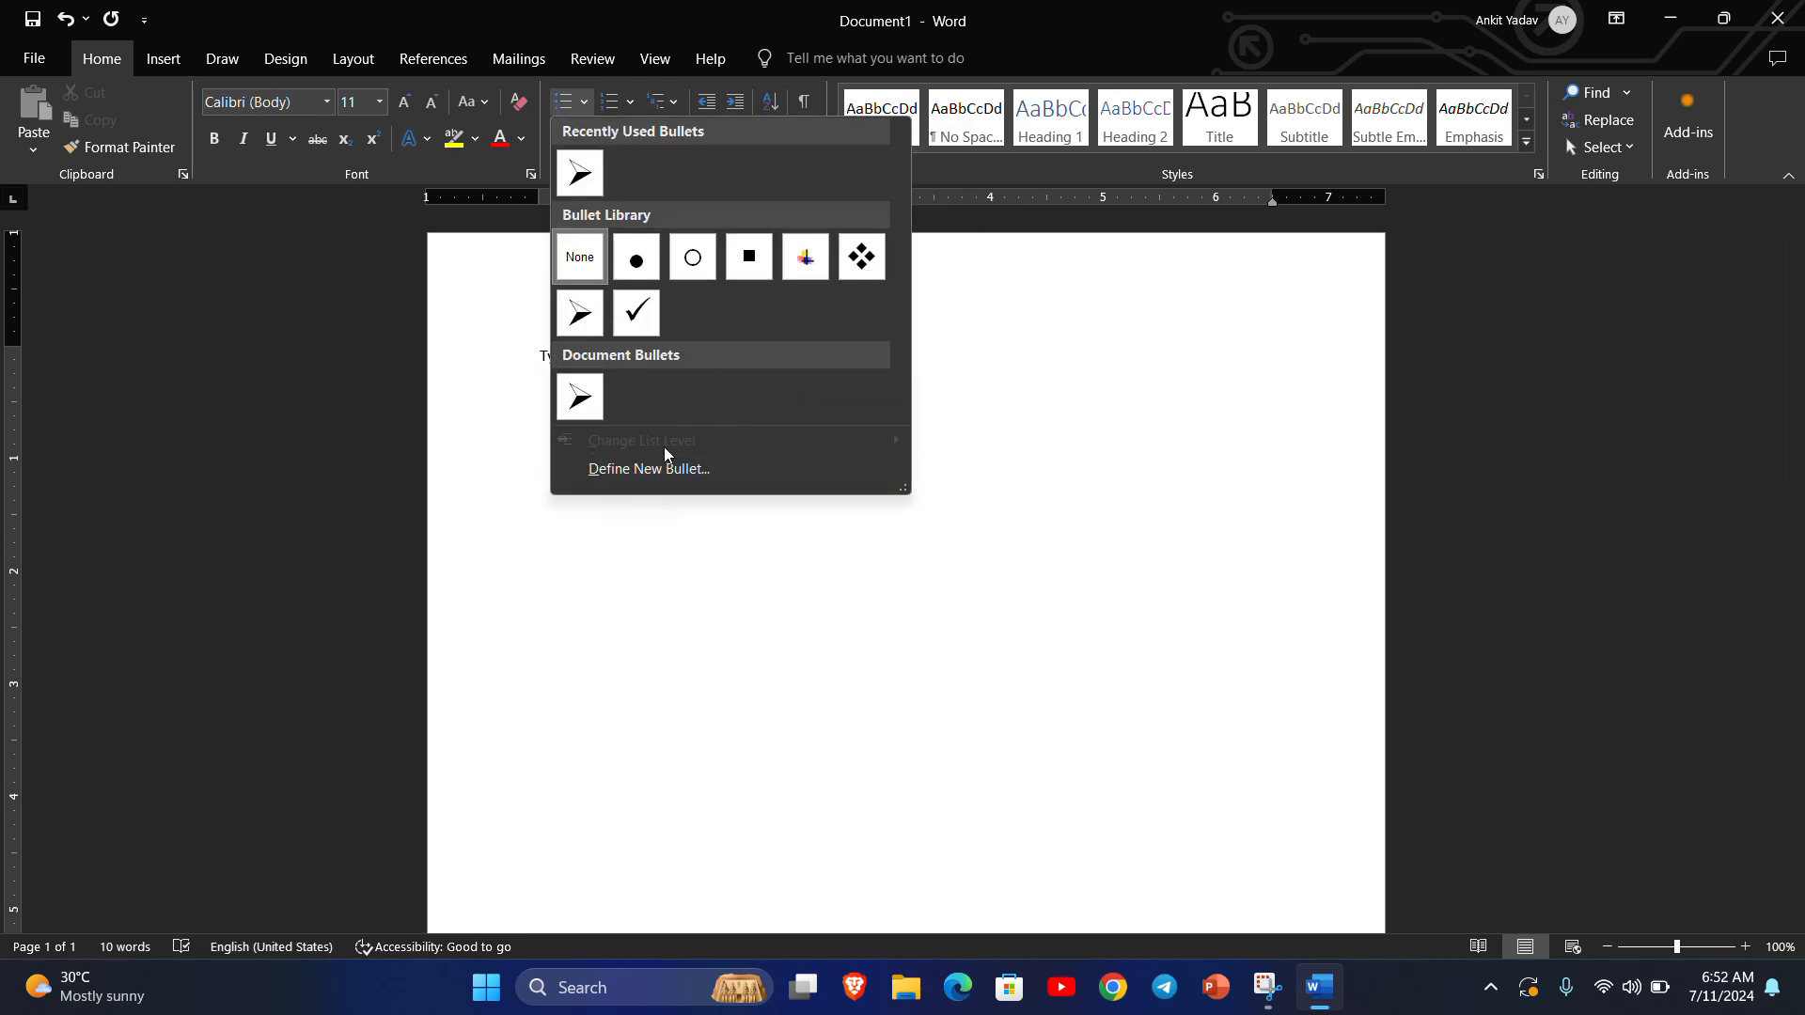
left_click(709, 477)
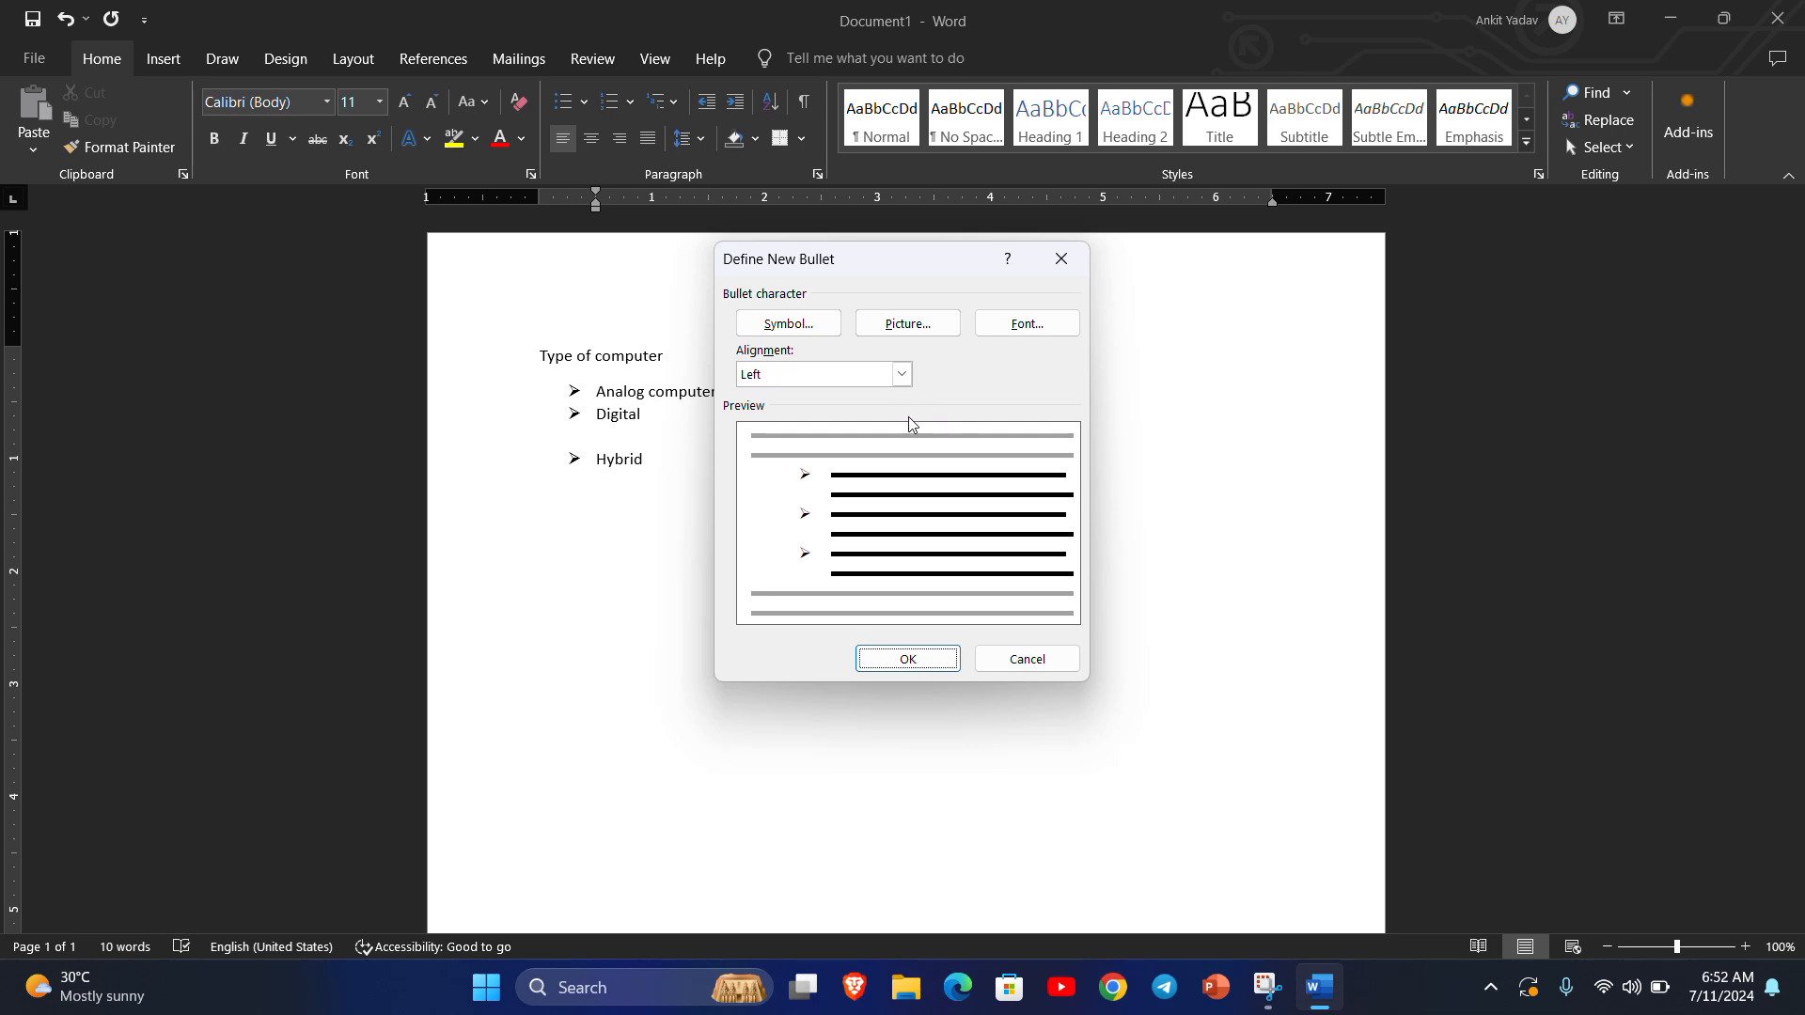
left_click(1035, 663)
Apply the symbol-bullet multilevel list to the line under "Digital" and enter the sub-items "Hgfghfhg", "Vbvbnv", "Nvnb" and "bnmb".
left_click(679, 107)
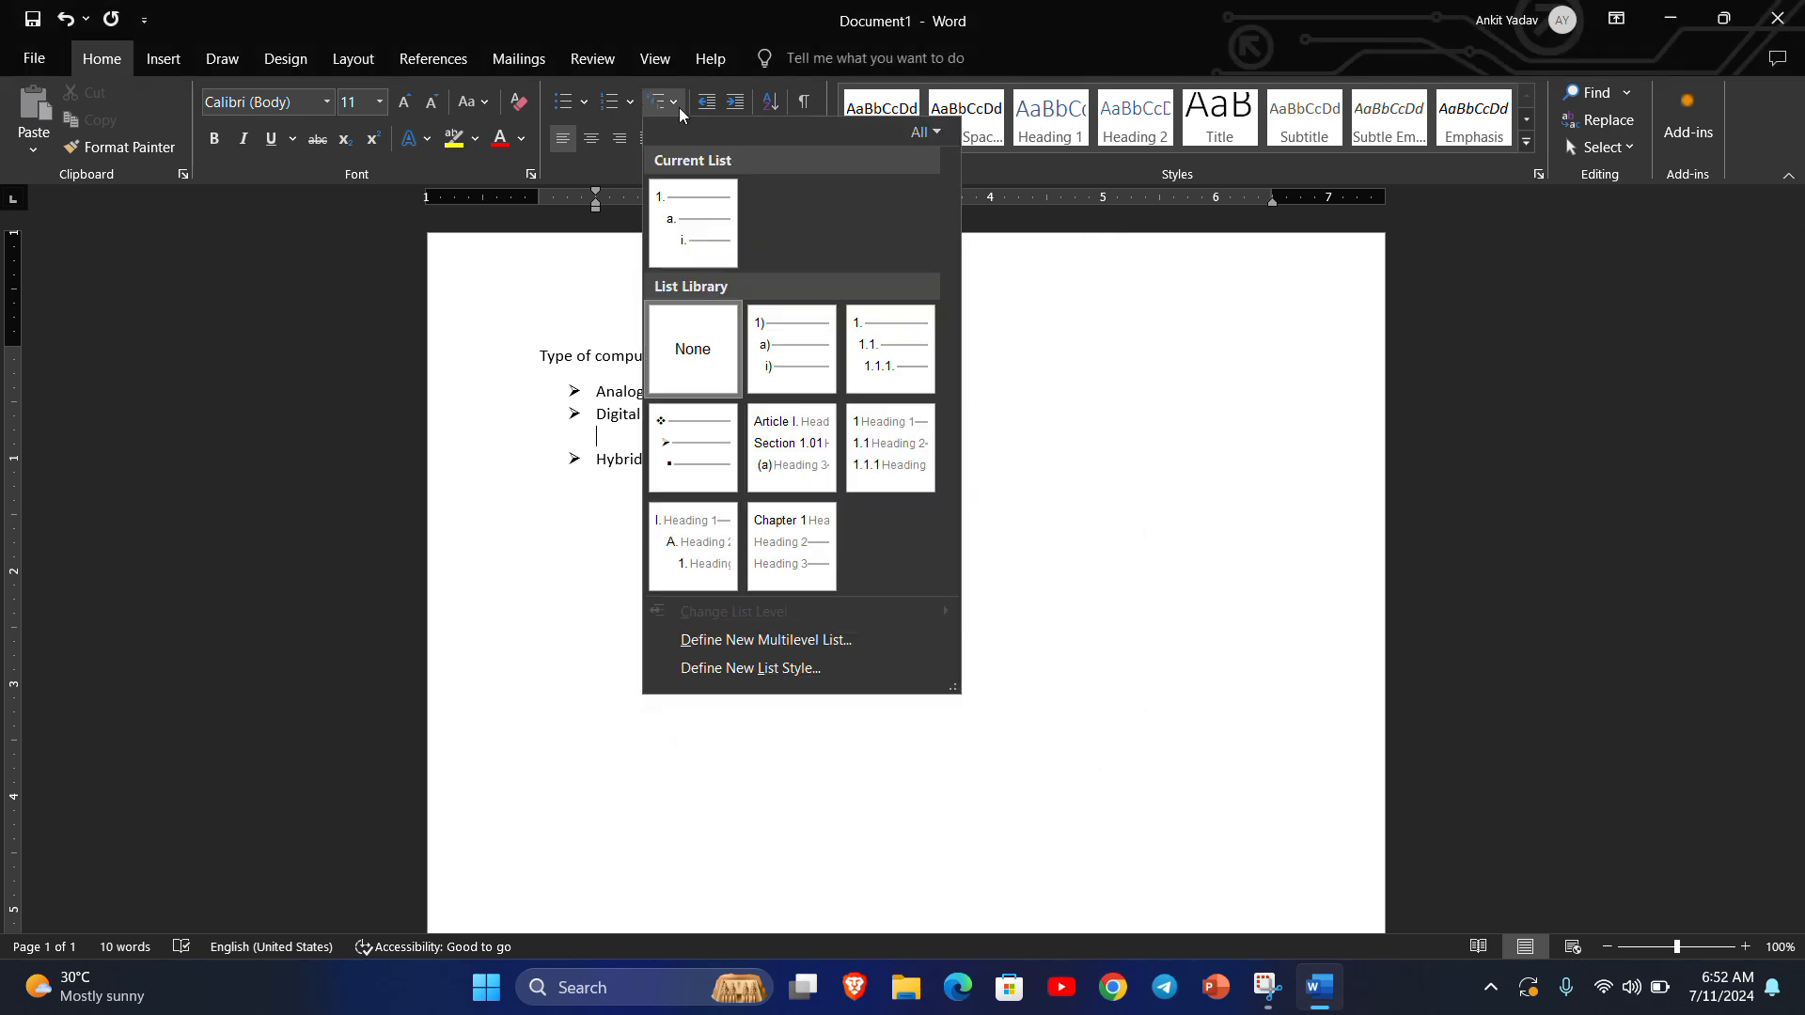
left_click(687, 465)
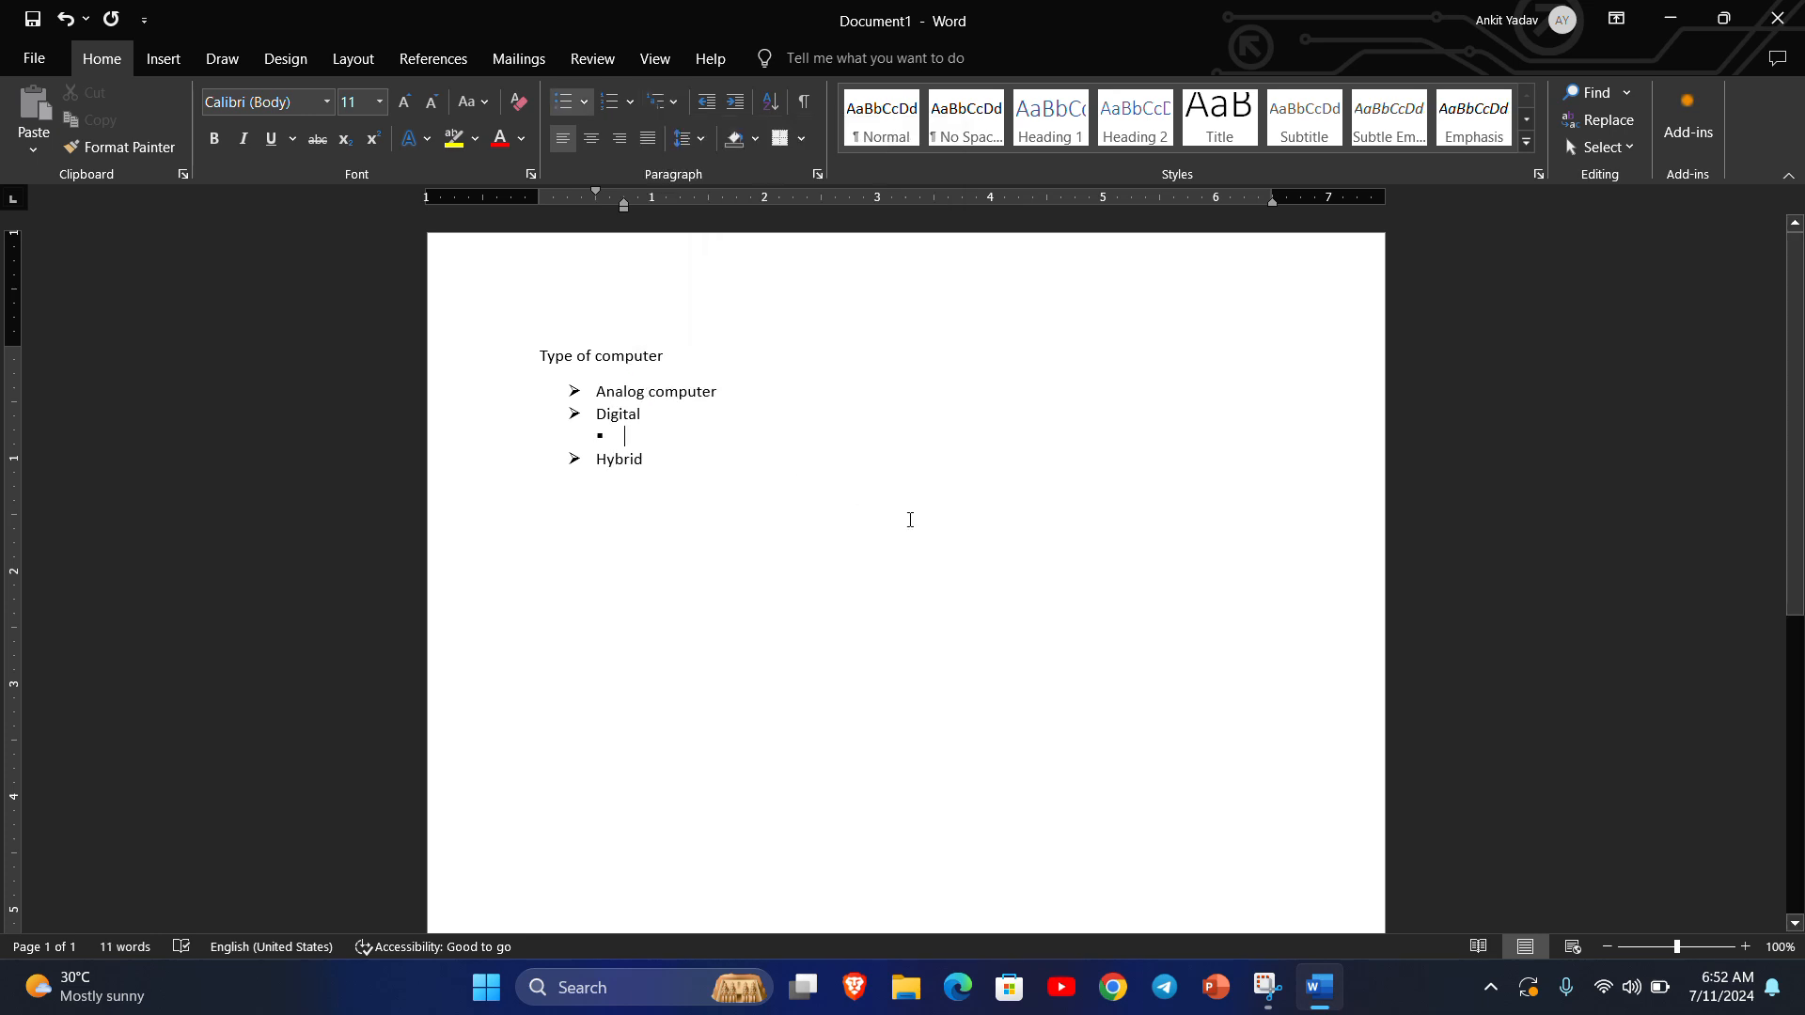
type("hgfghfhg")
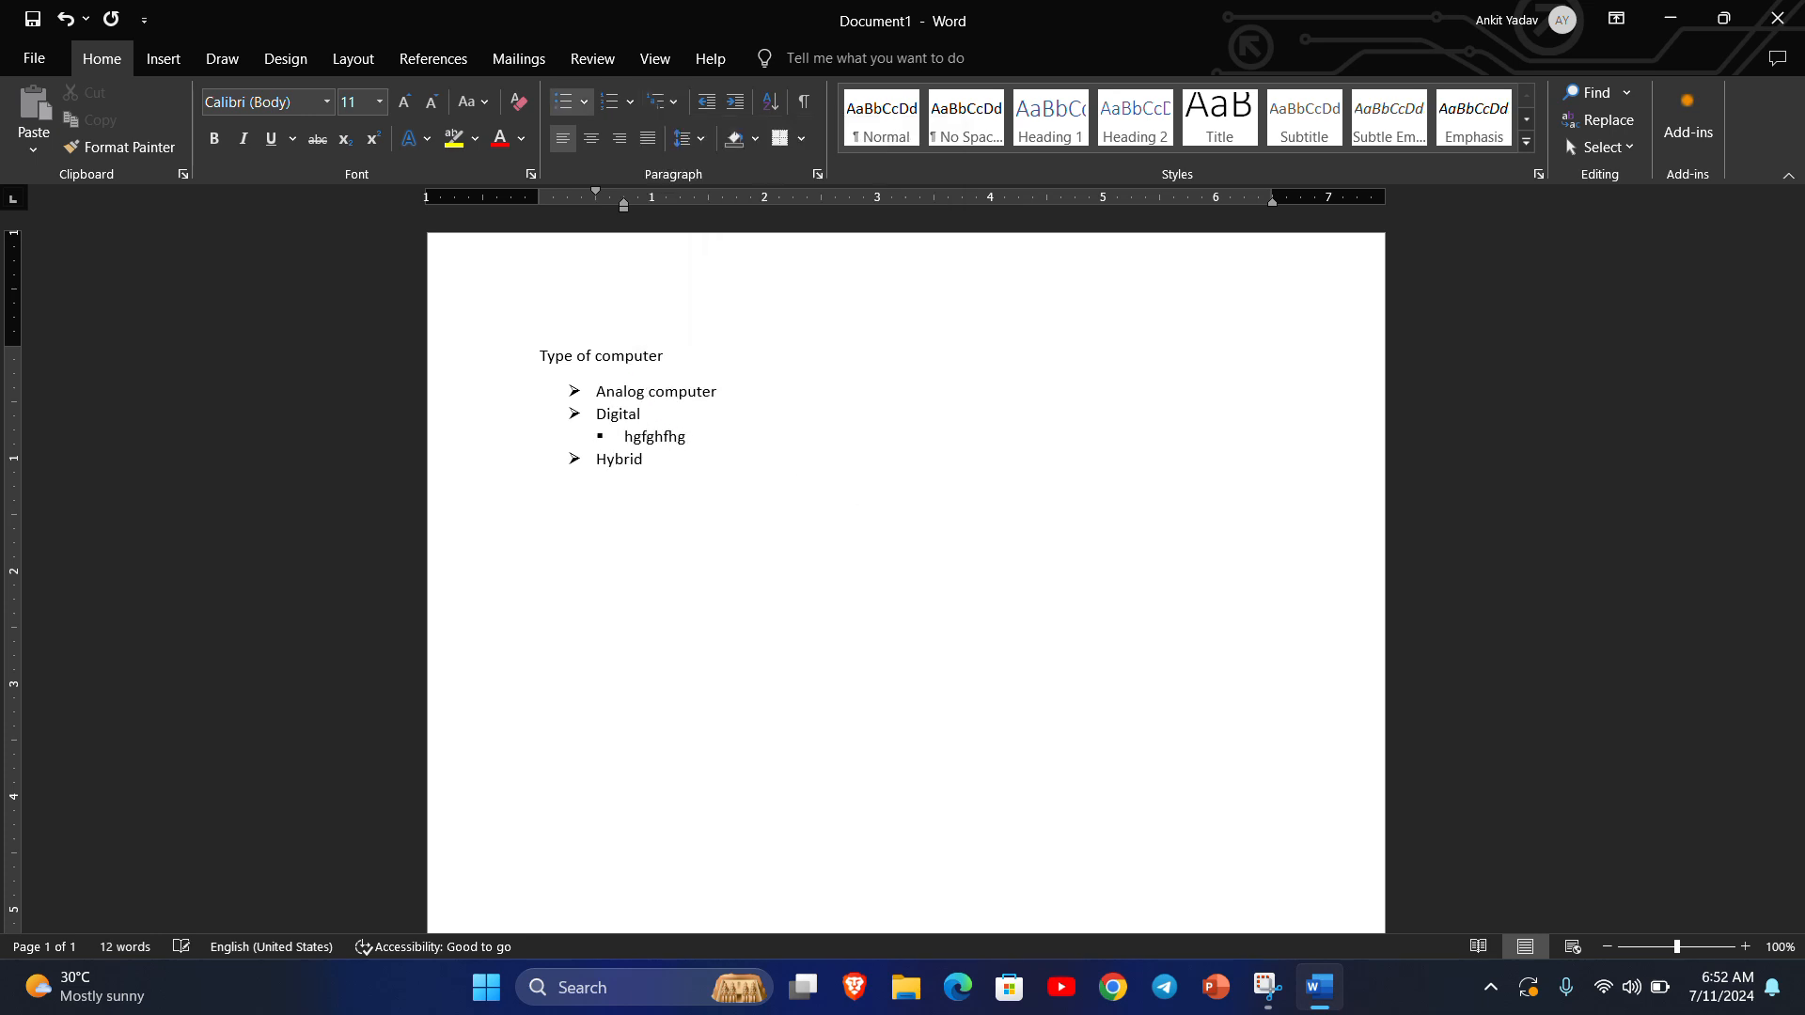
key("Return")
type("vbvbnv")
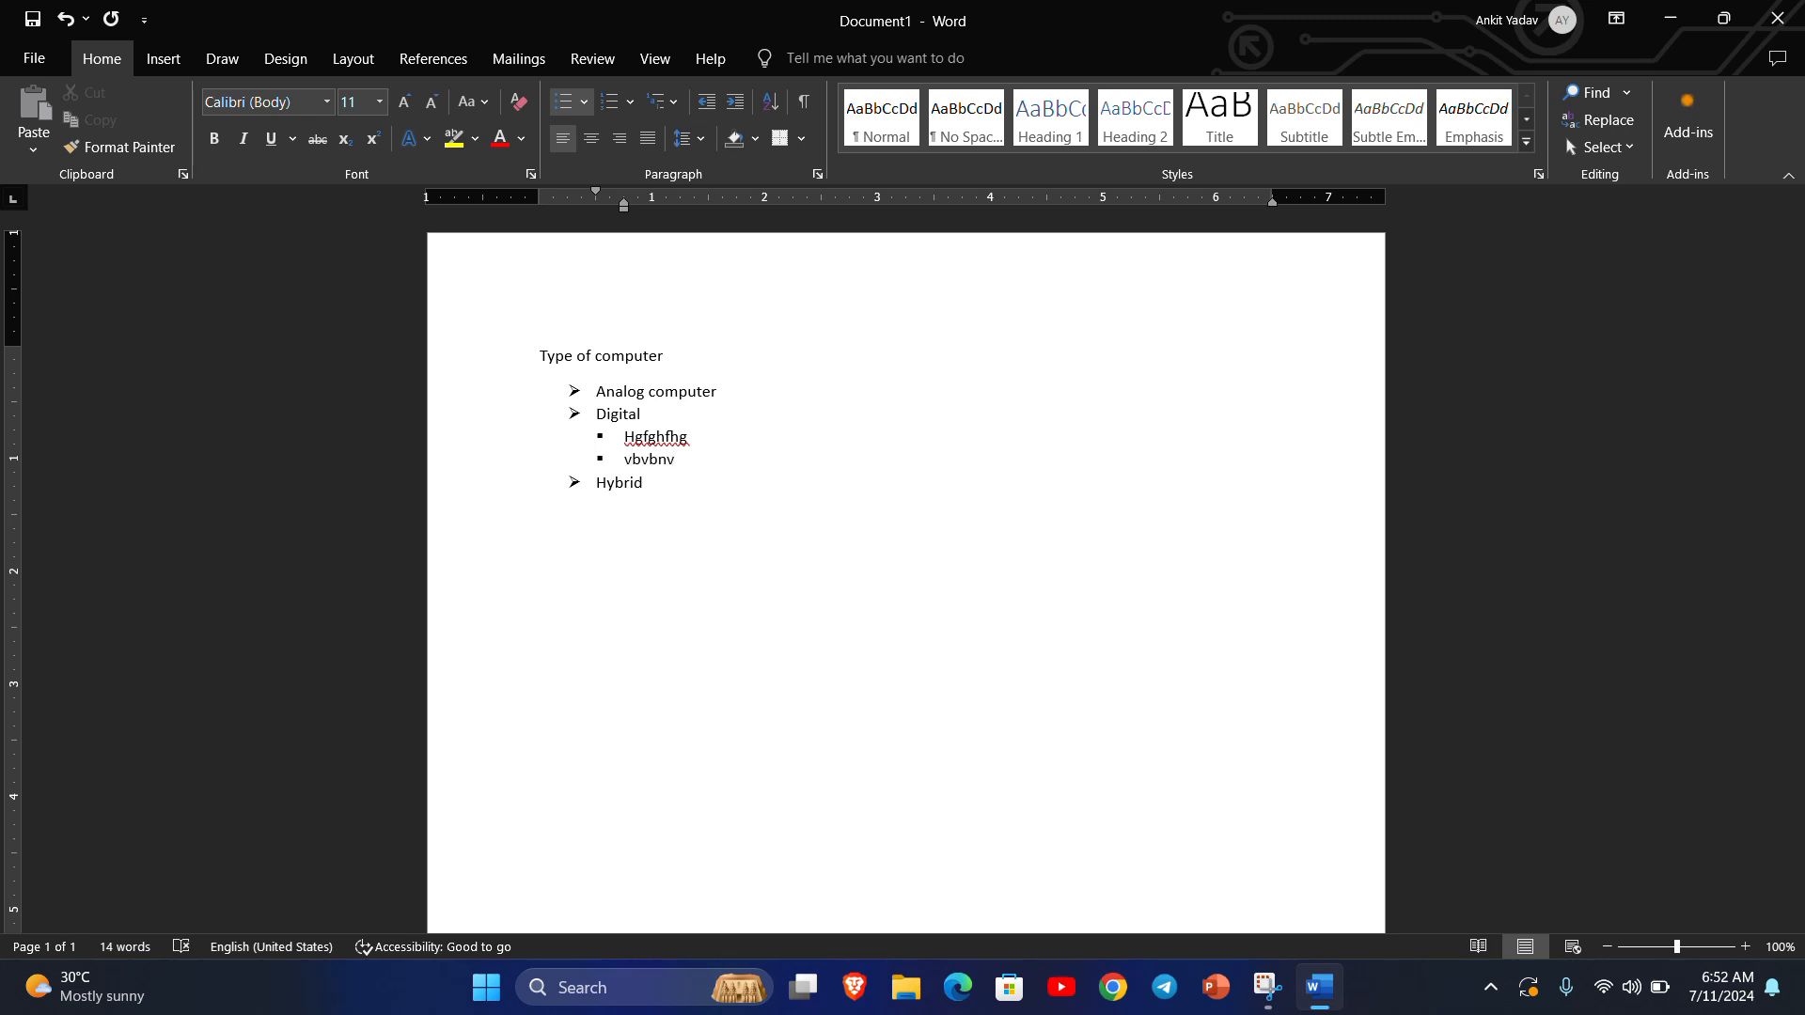
key("Return")
type("nvnb")
key("Return")
type("bnmb")
Add a third-level bullet "Hjghj" under "Hgfghfhg" using the symbol-bullet multilevel list, followed by an empty bullet.
left_click(699, 435)
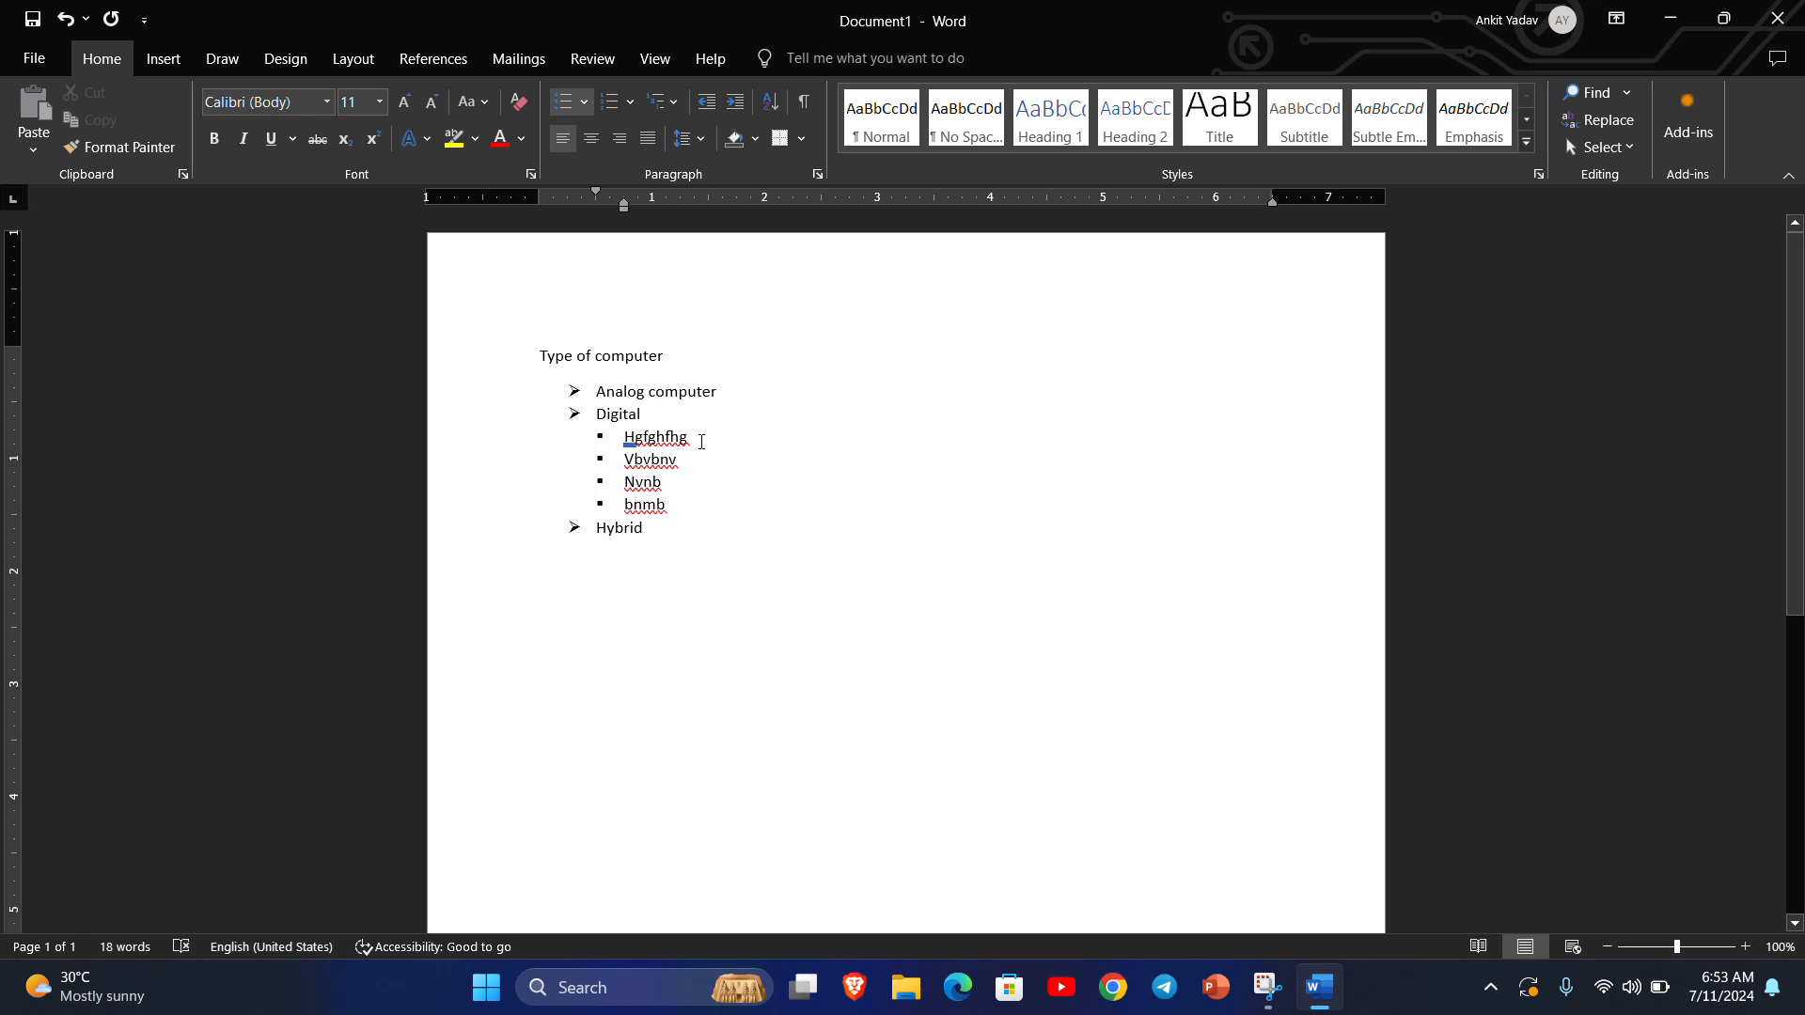
key("Return")
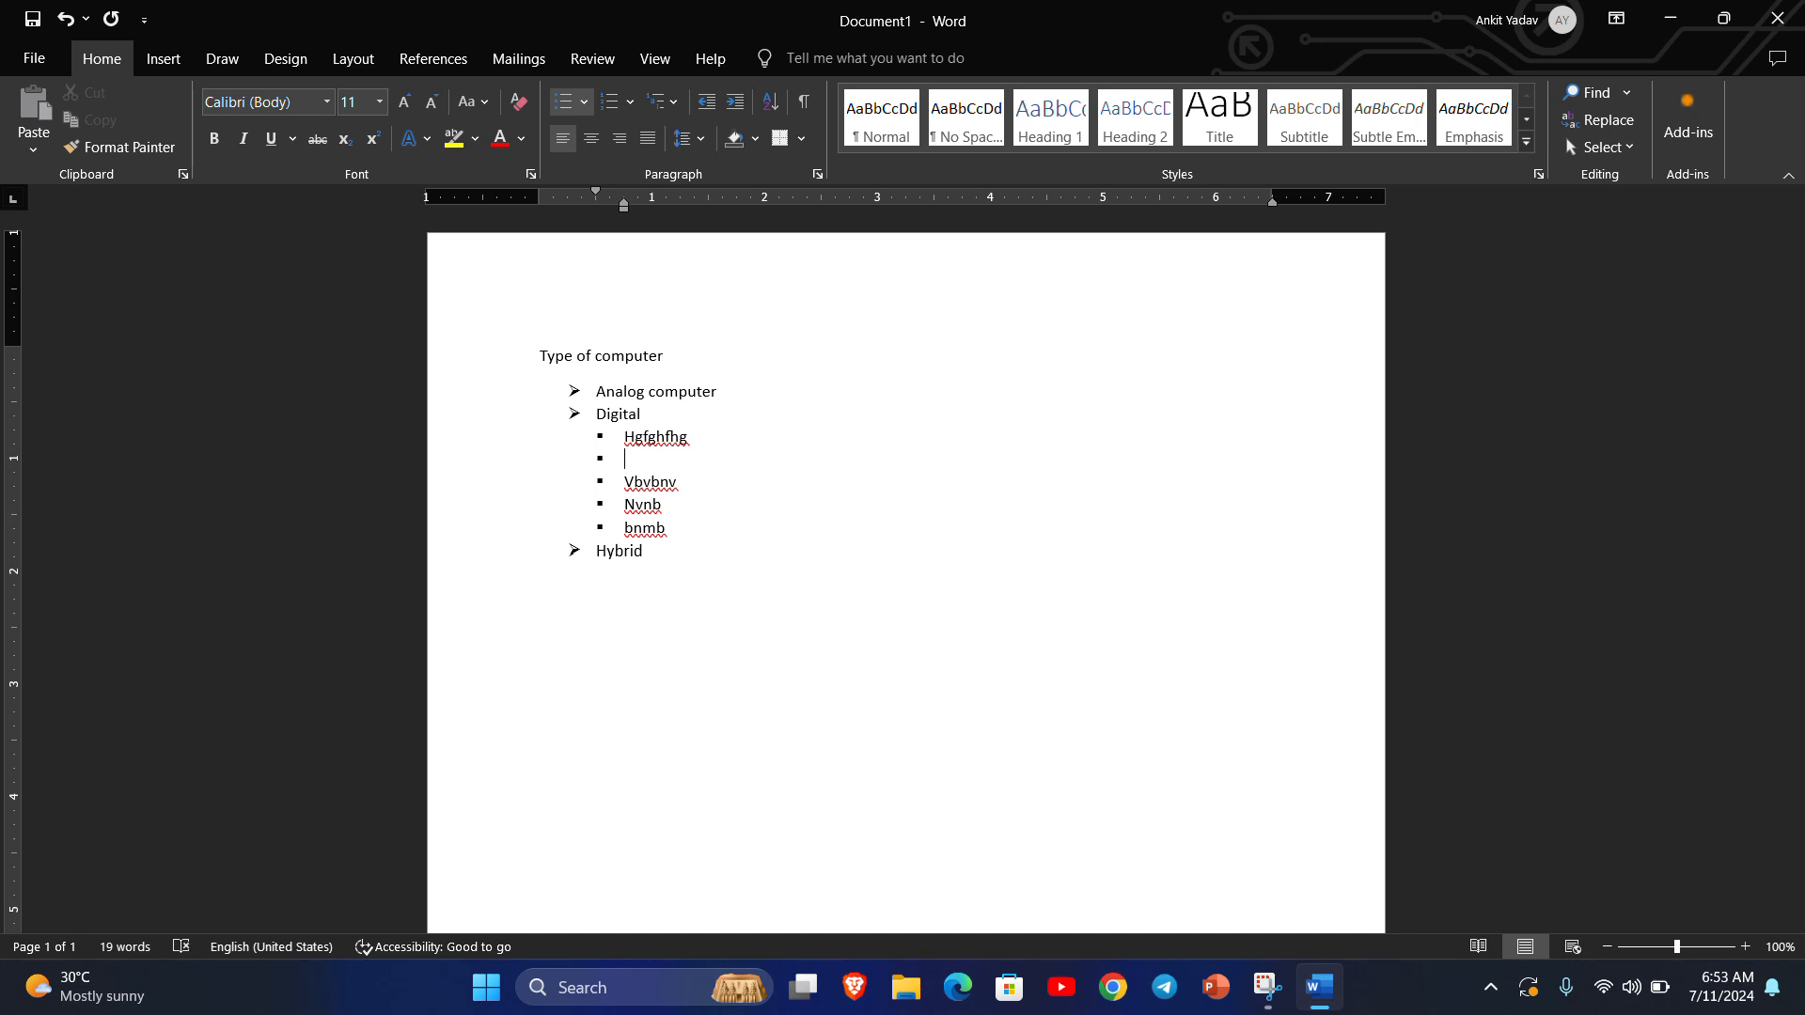
key("BackSpace")
left_click(673, 103)
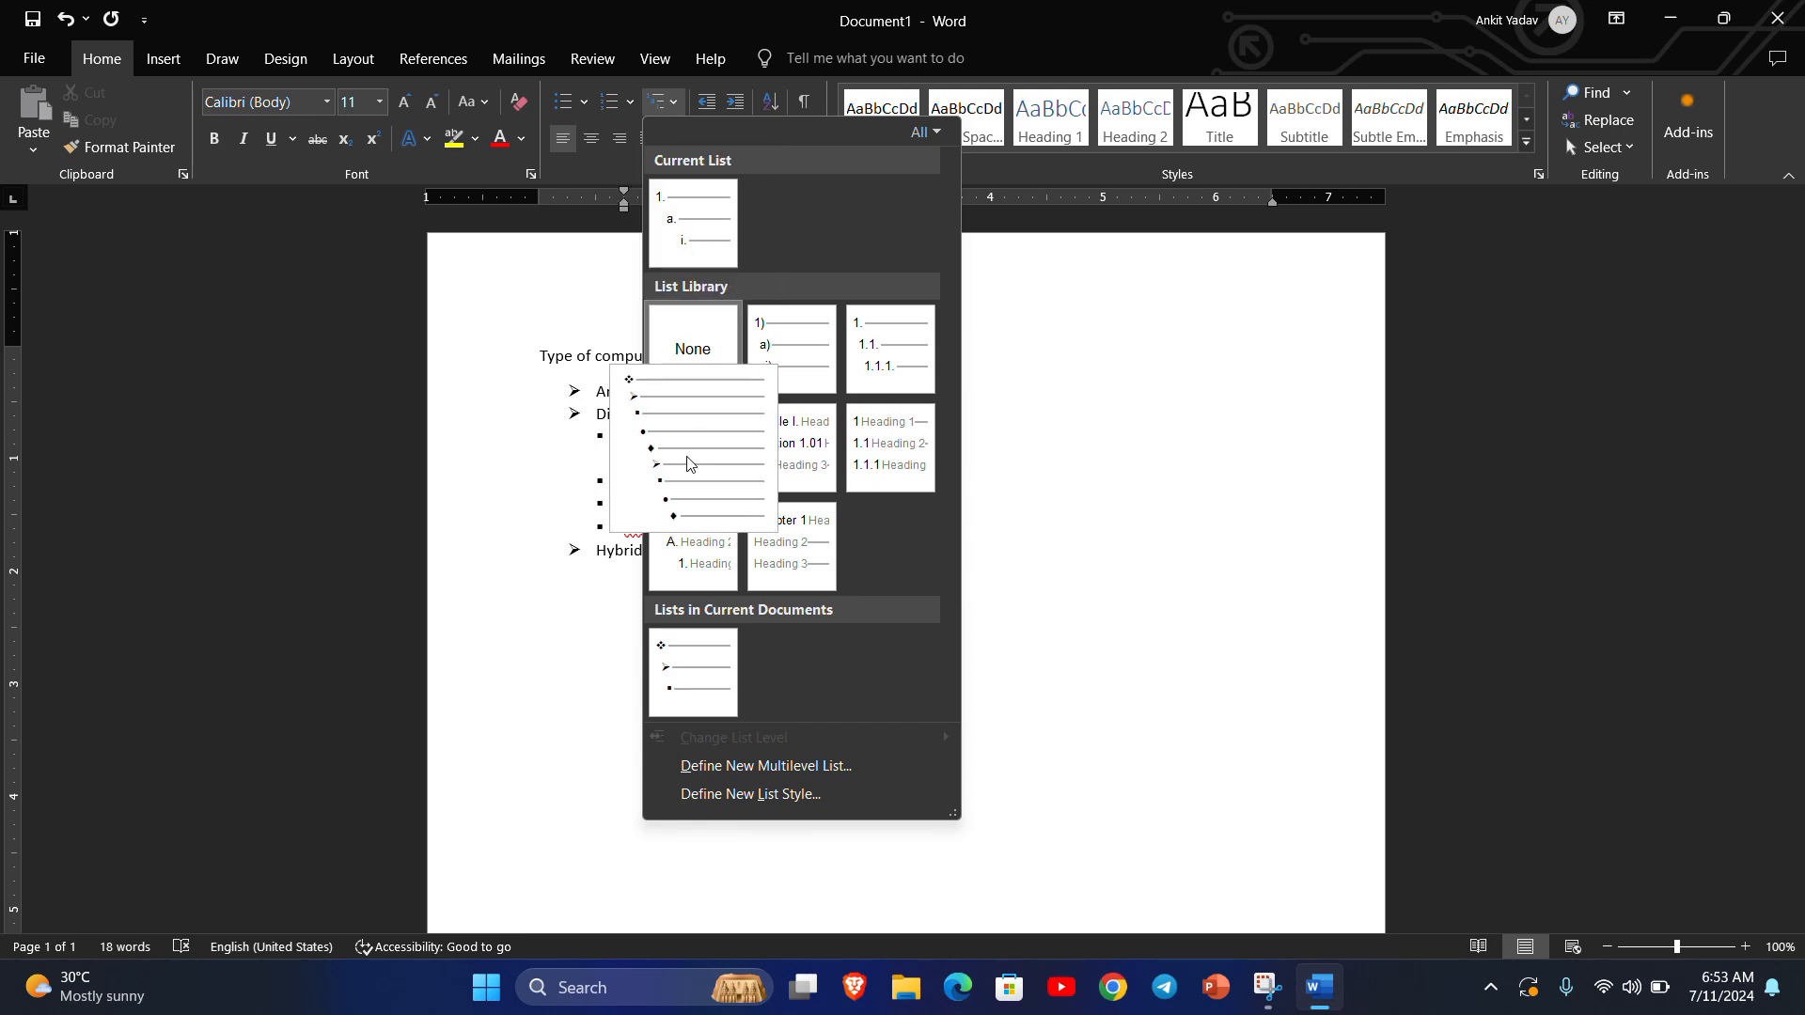
left_click(692, 460)
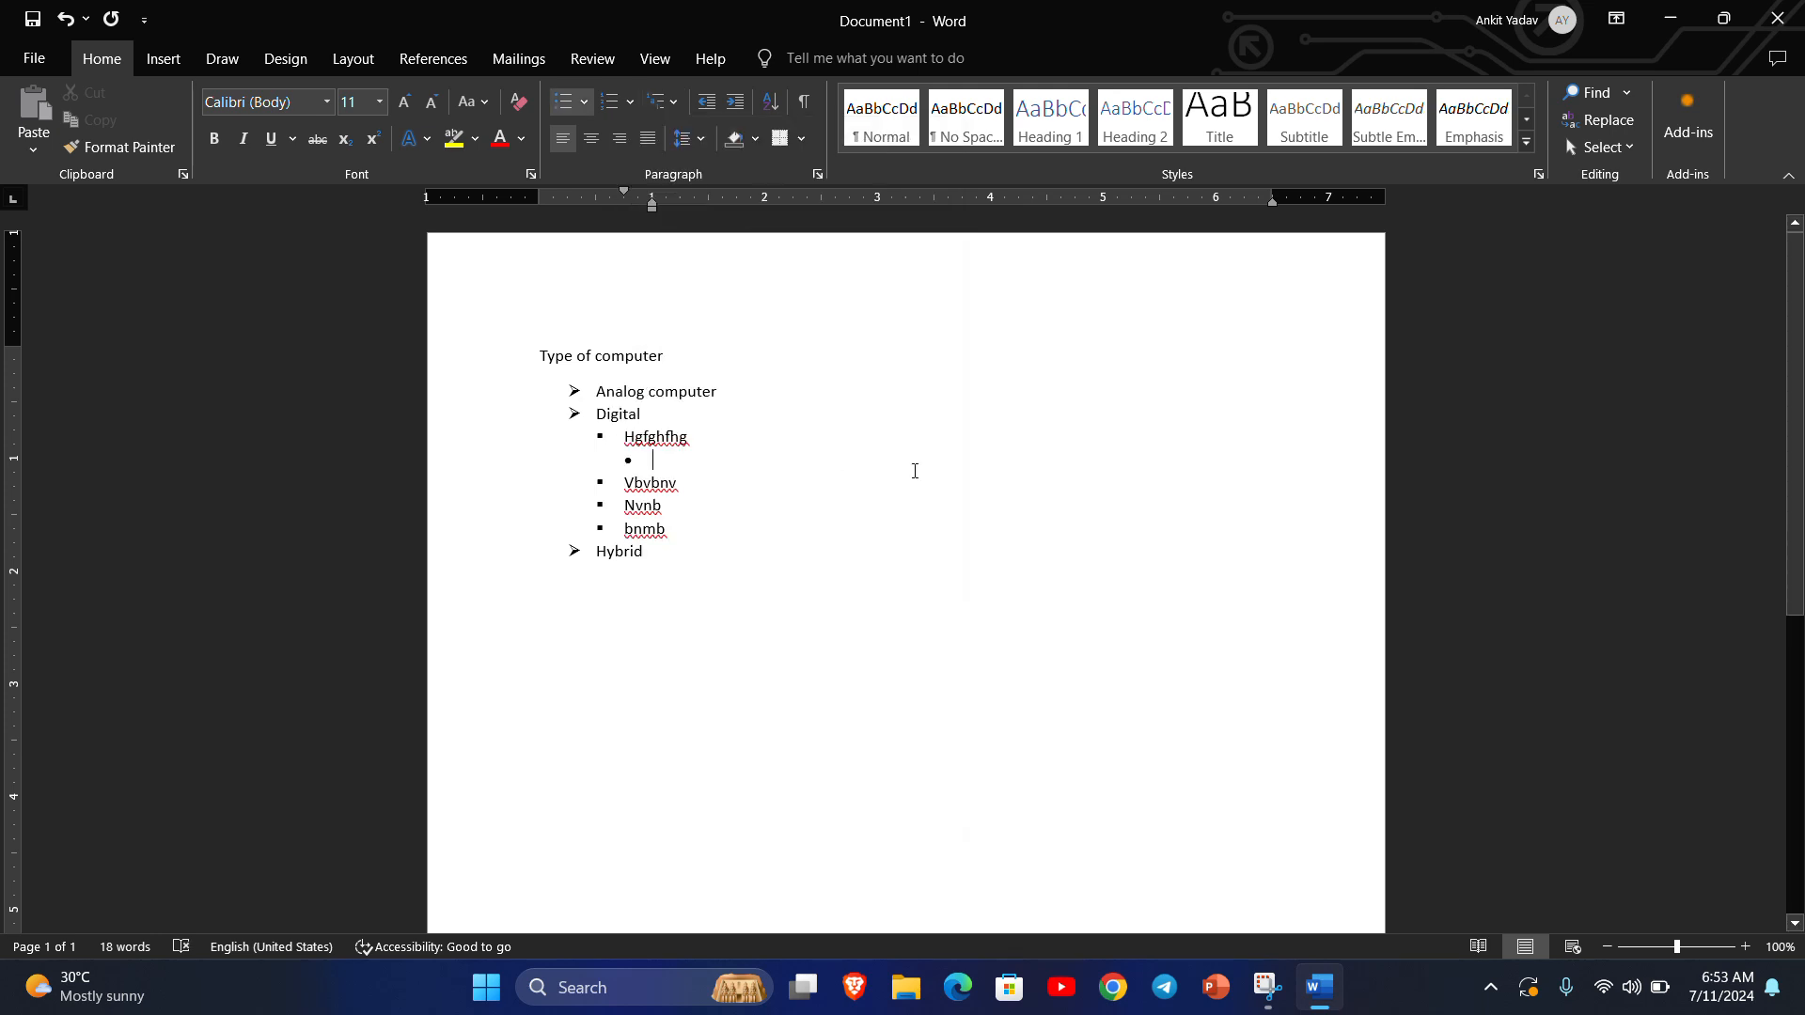
type("hjghj")
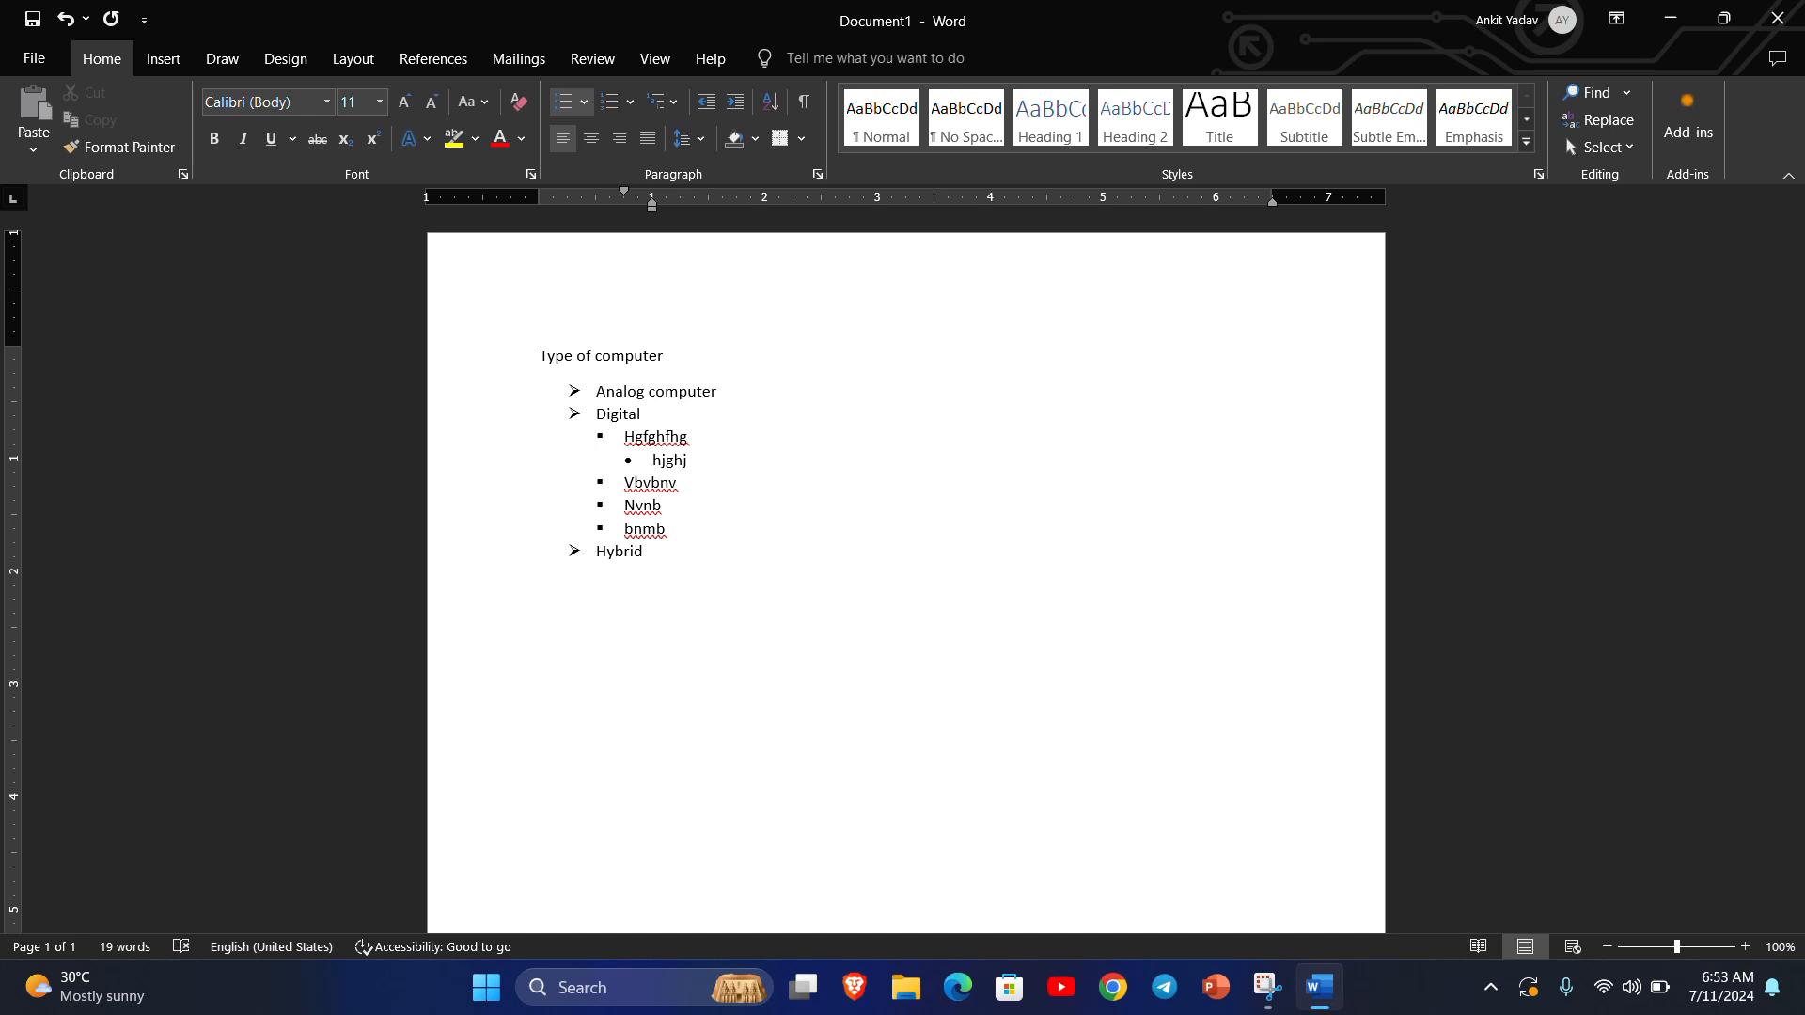
key("Return")
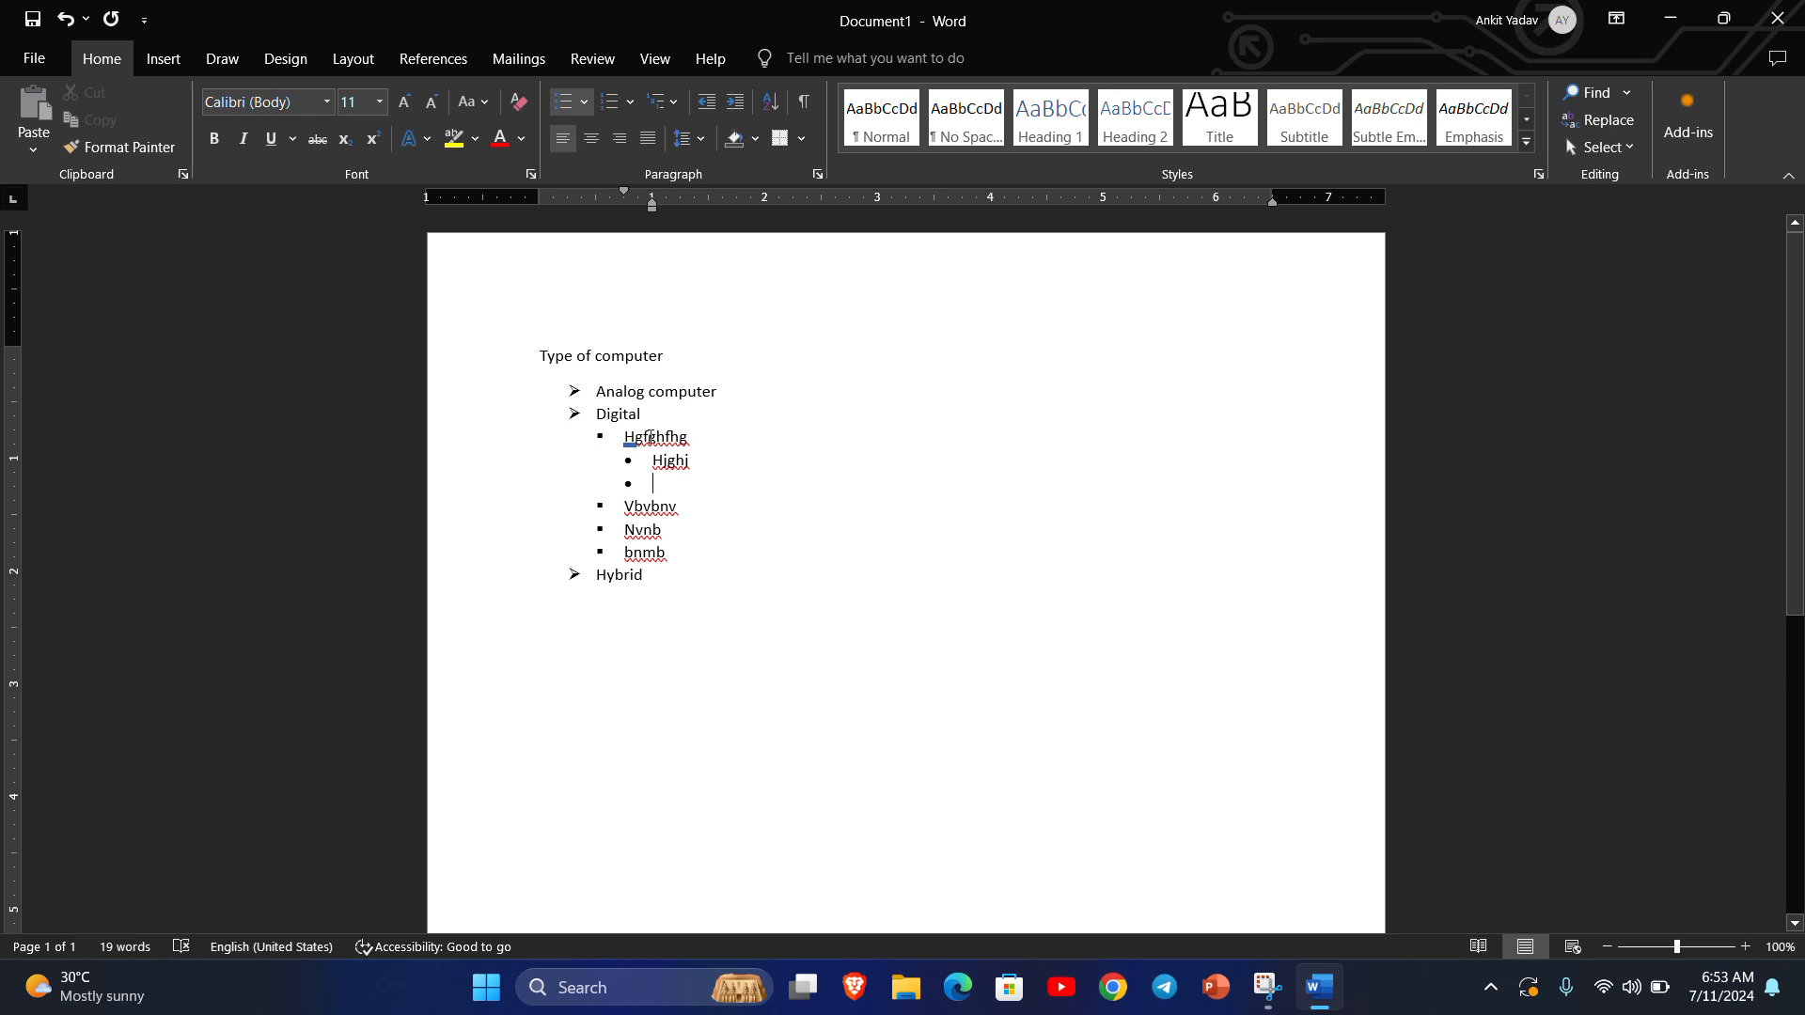
Add a line below "Vbvbnv", apply the 1 / 1.1 / 1.1.1 heading multilevel list to it, and add a plain line below.
mouse_move(643, 549)
left_click(733, 505)
key("Return")
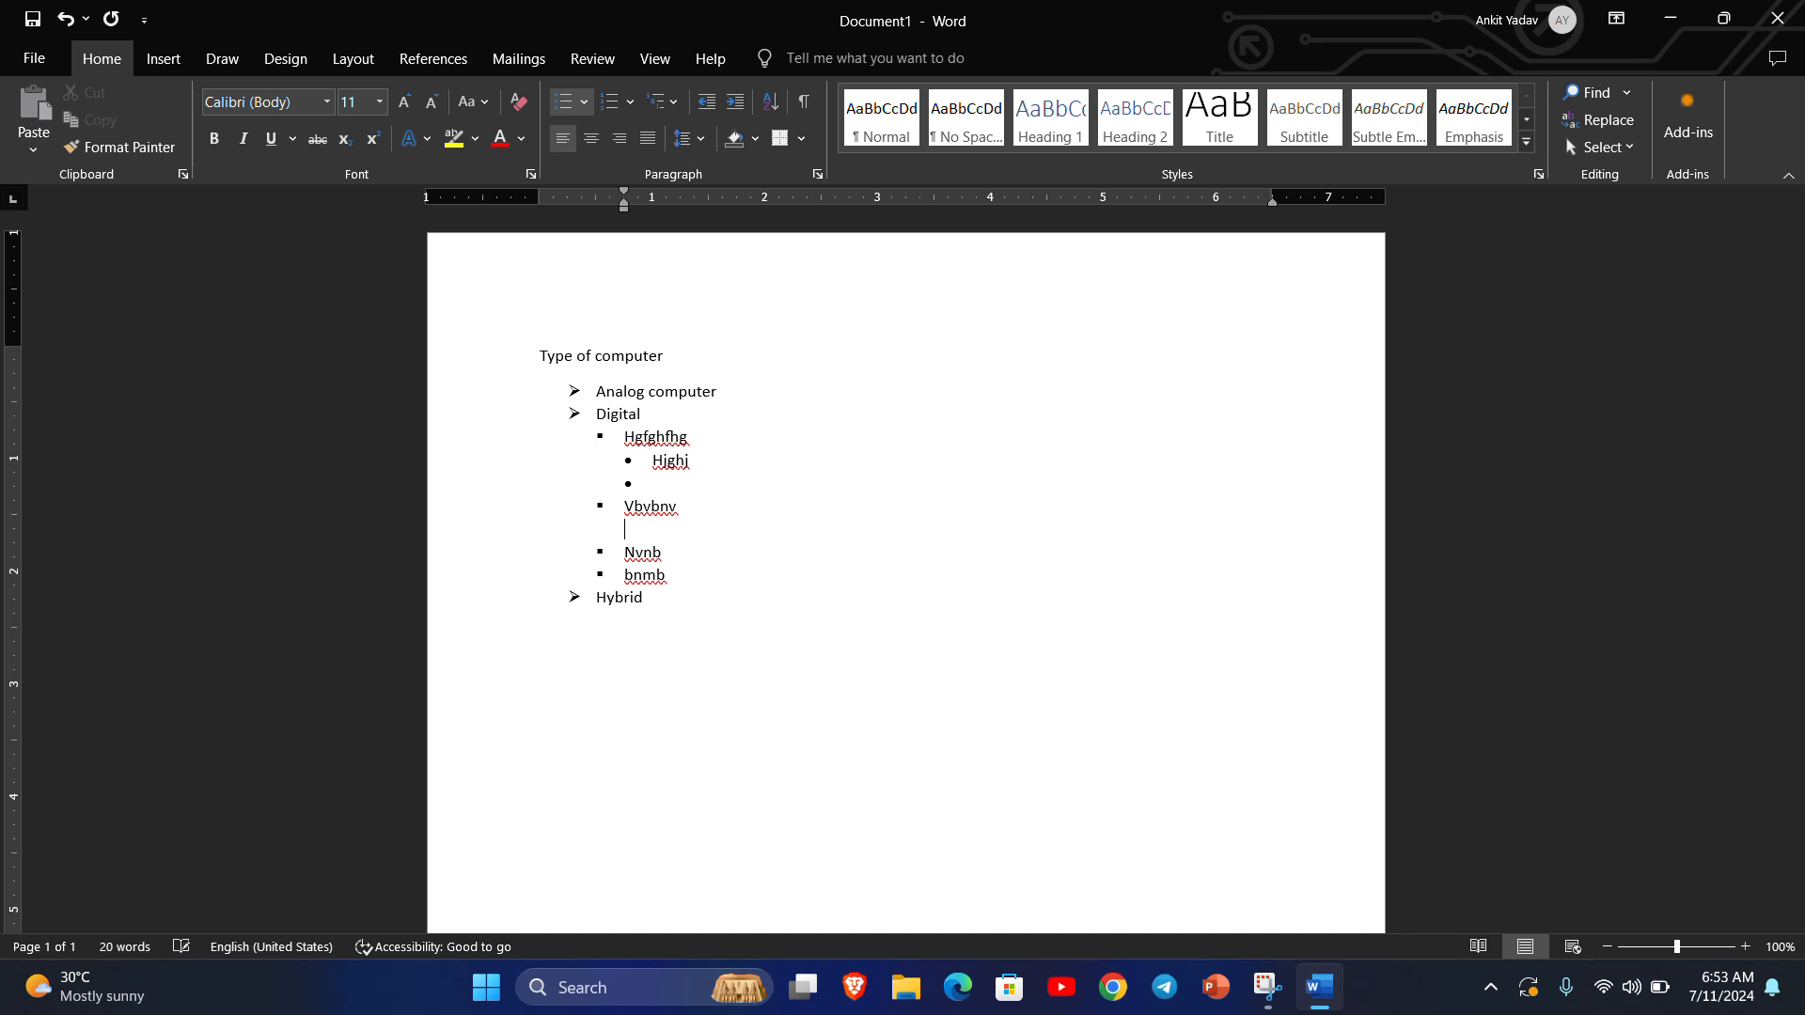
left_click(671, 108)
mouse_move(676, 212)
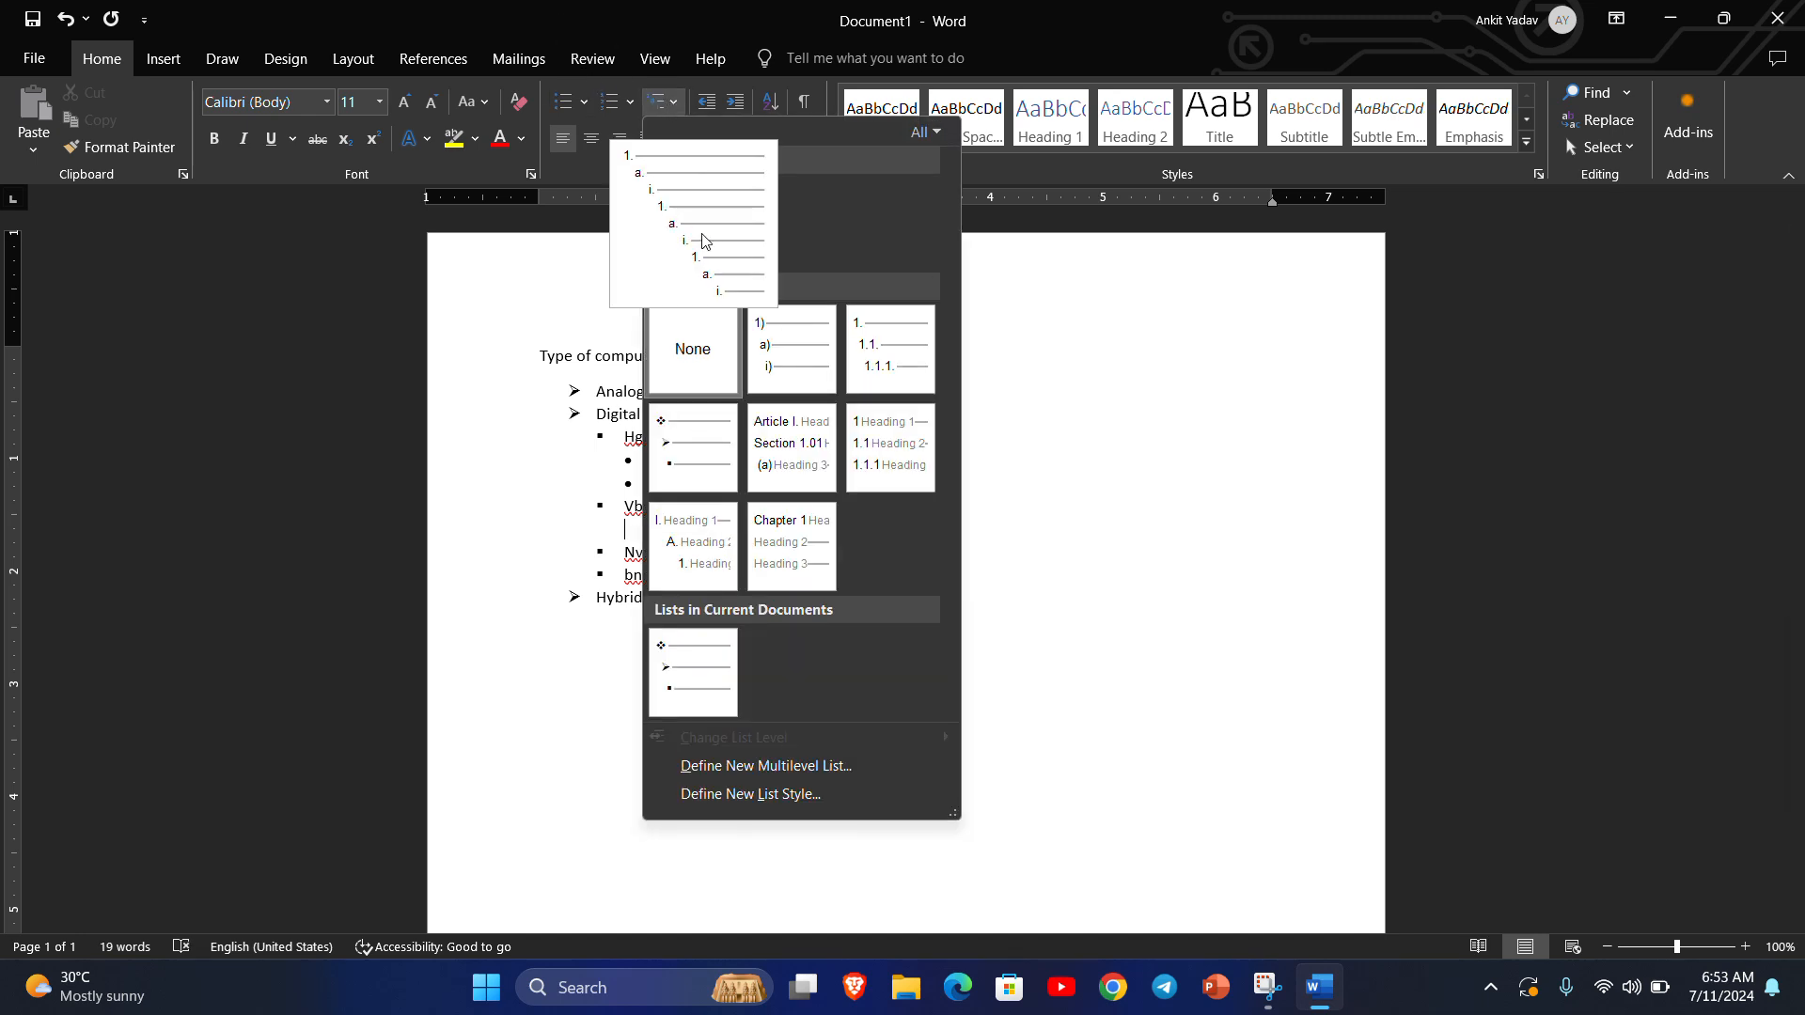
mouse_move(888, 357)
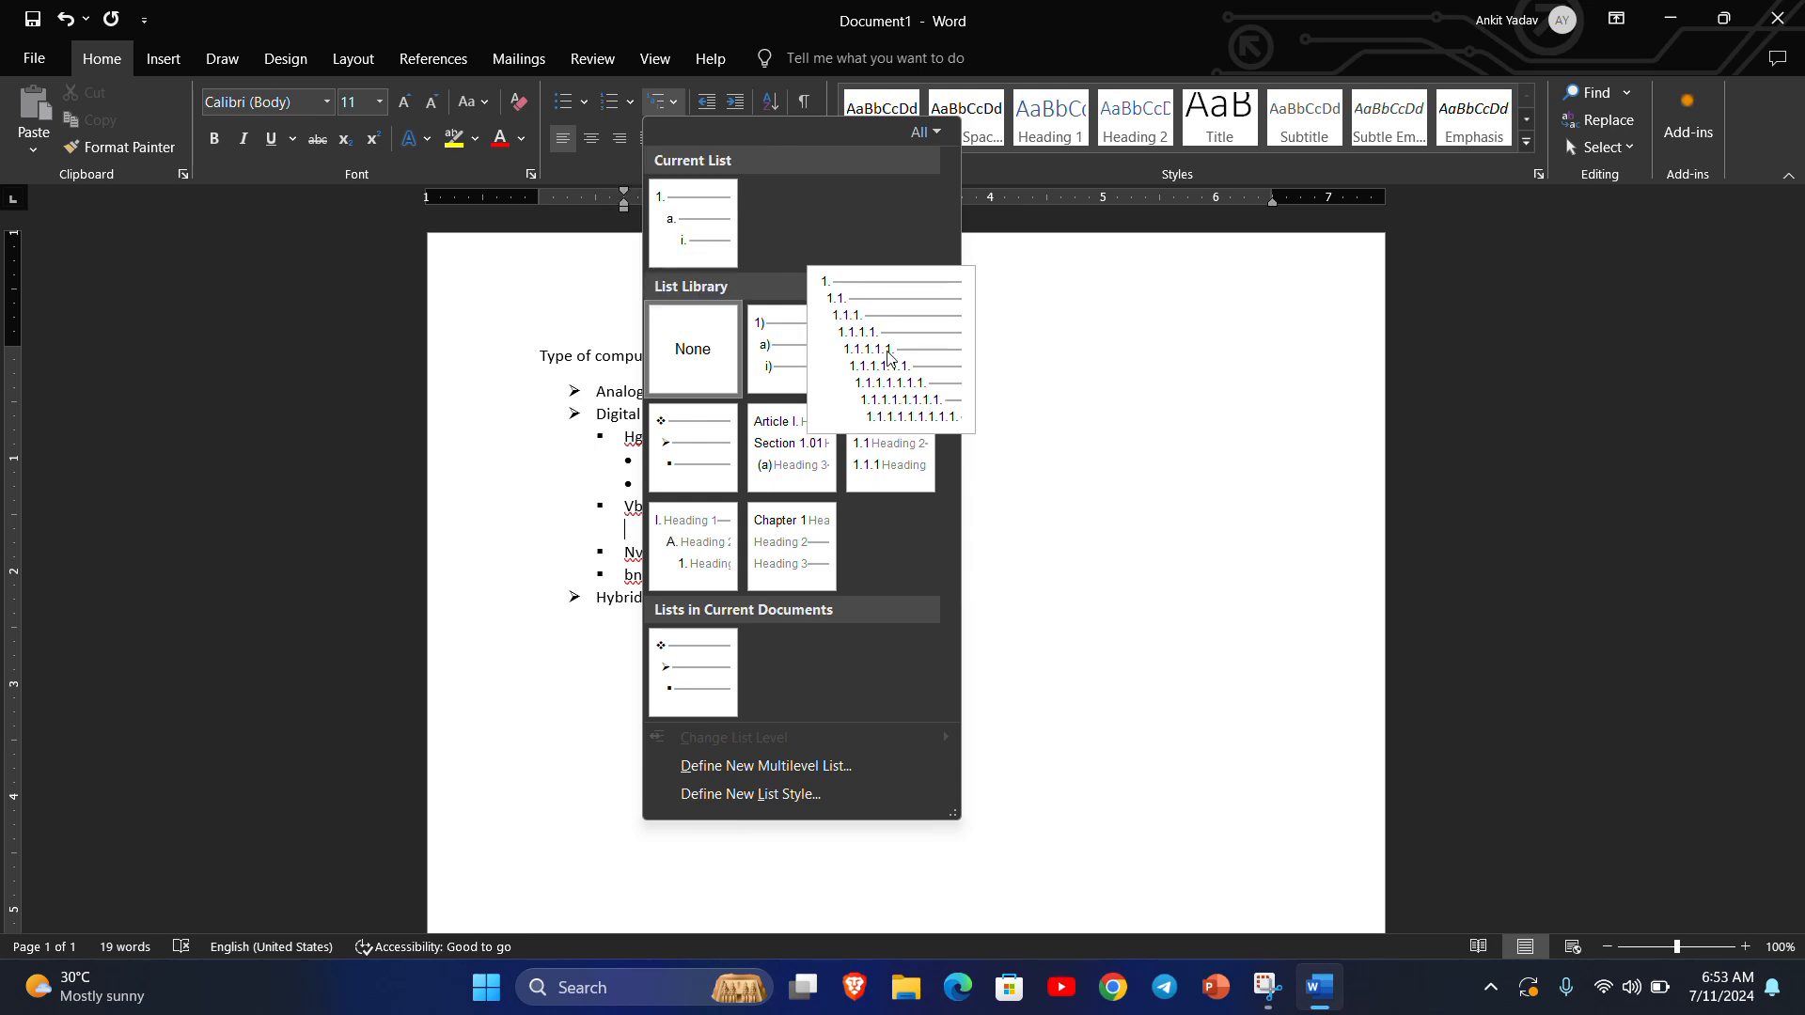
mouse_move(900, 484)
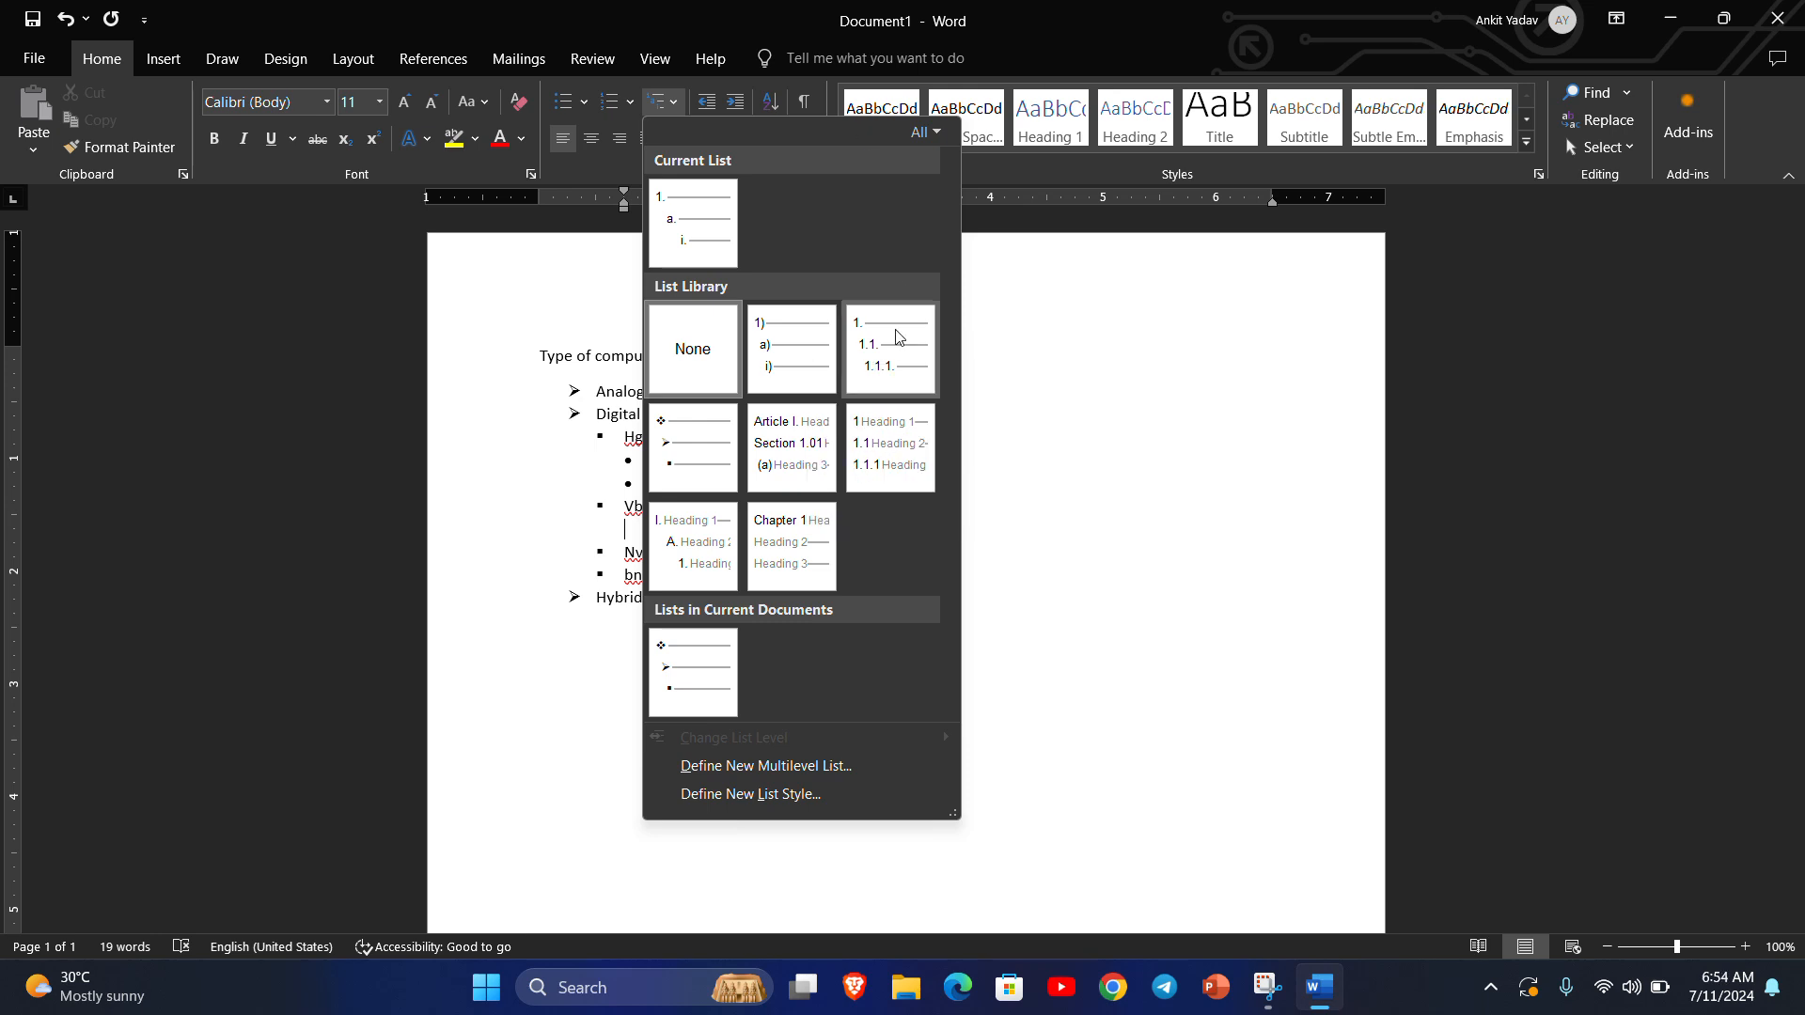
left_click(898, 463)
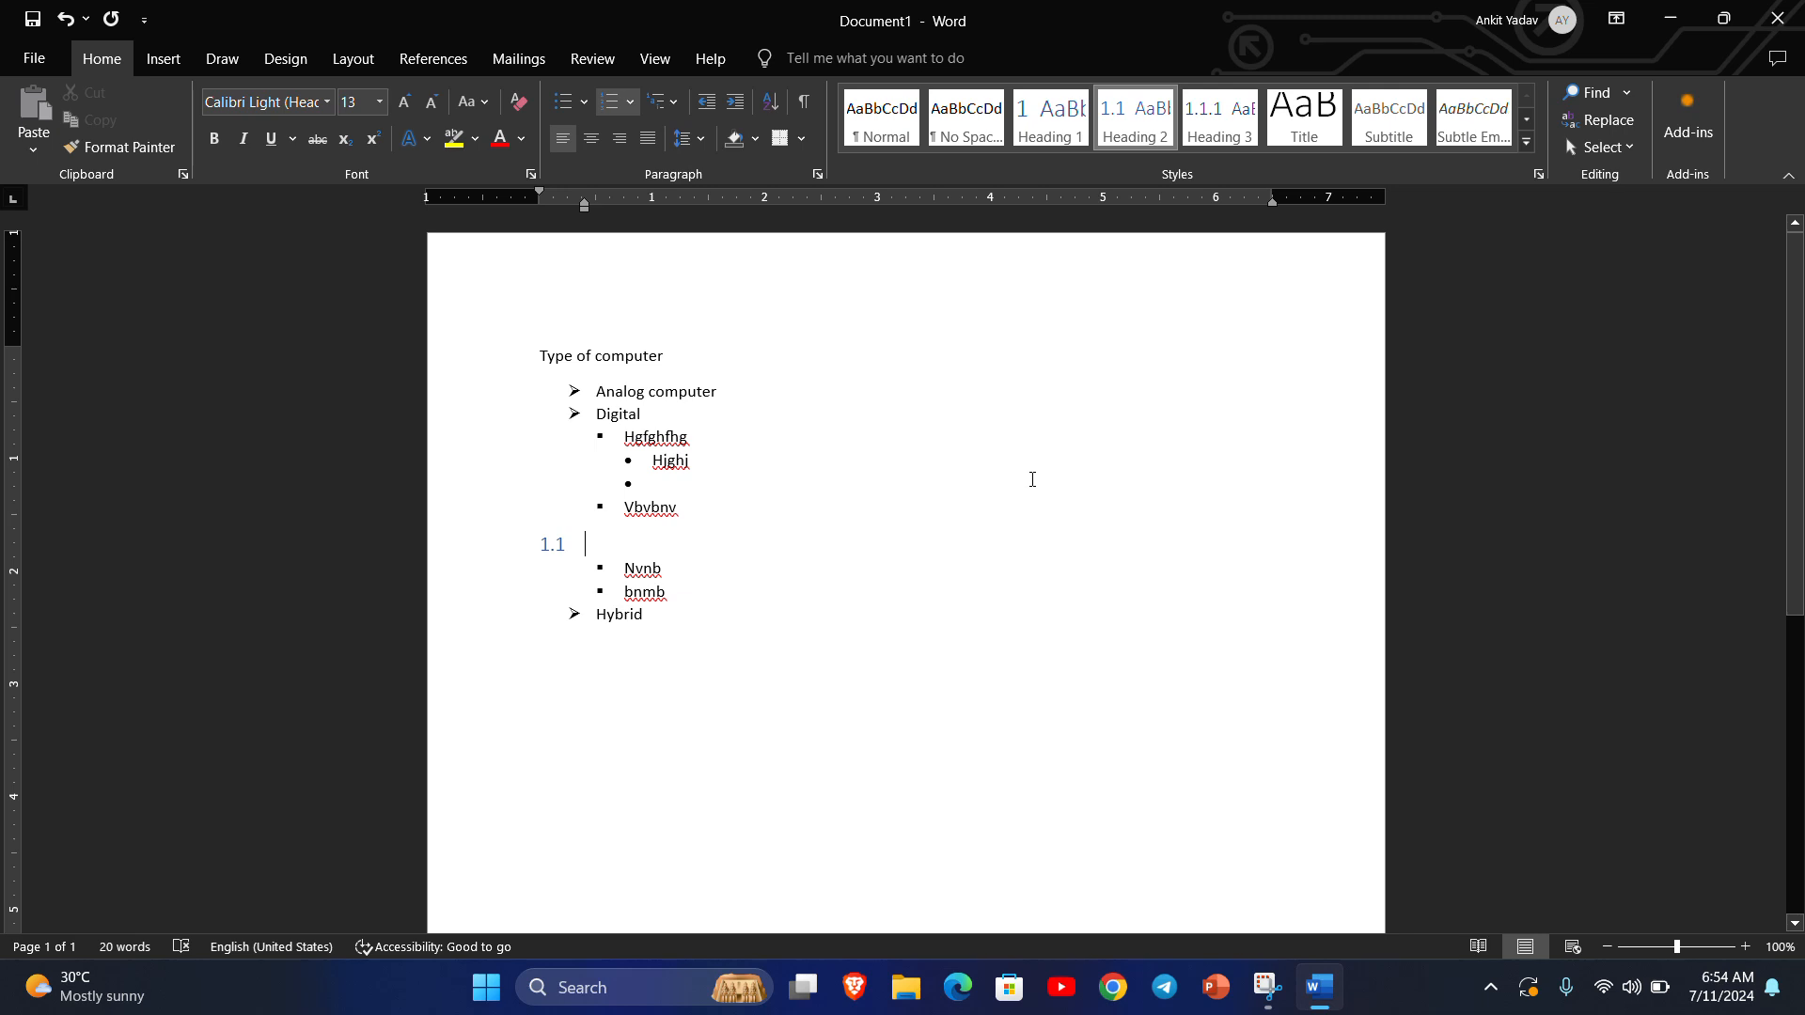
key("Return")
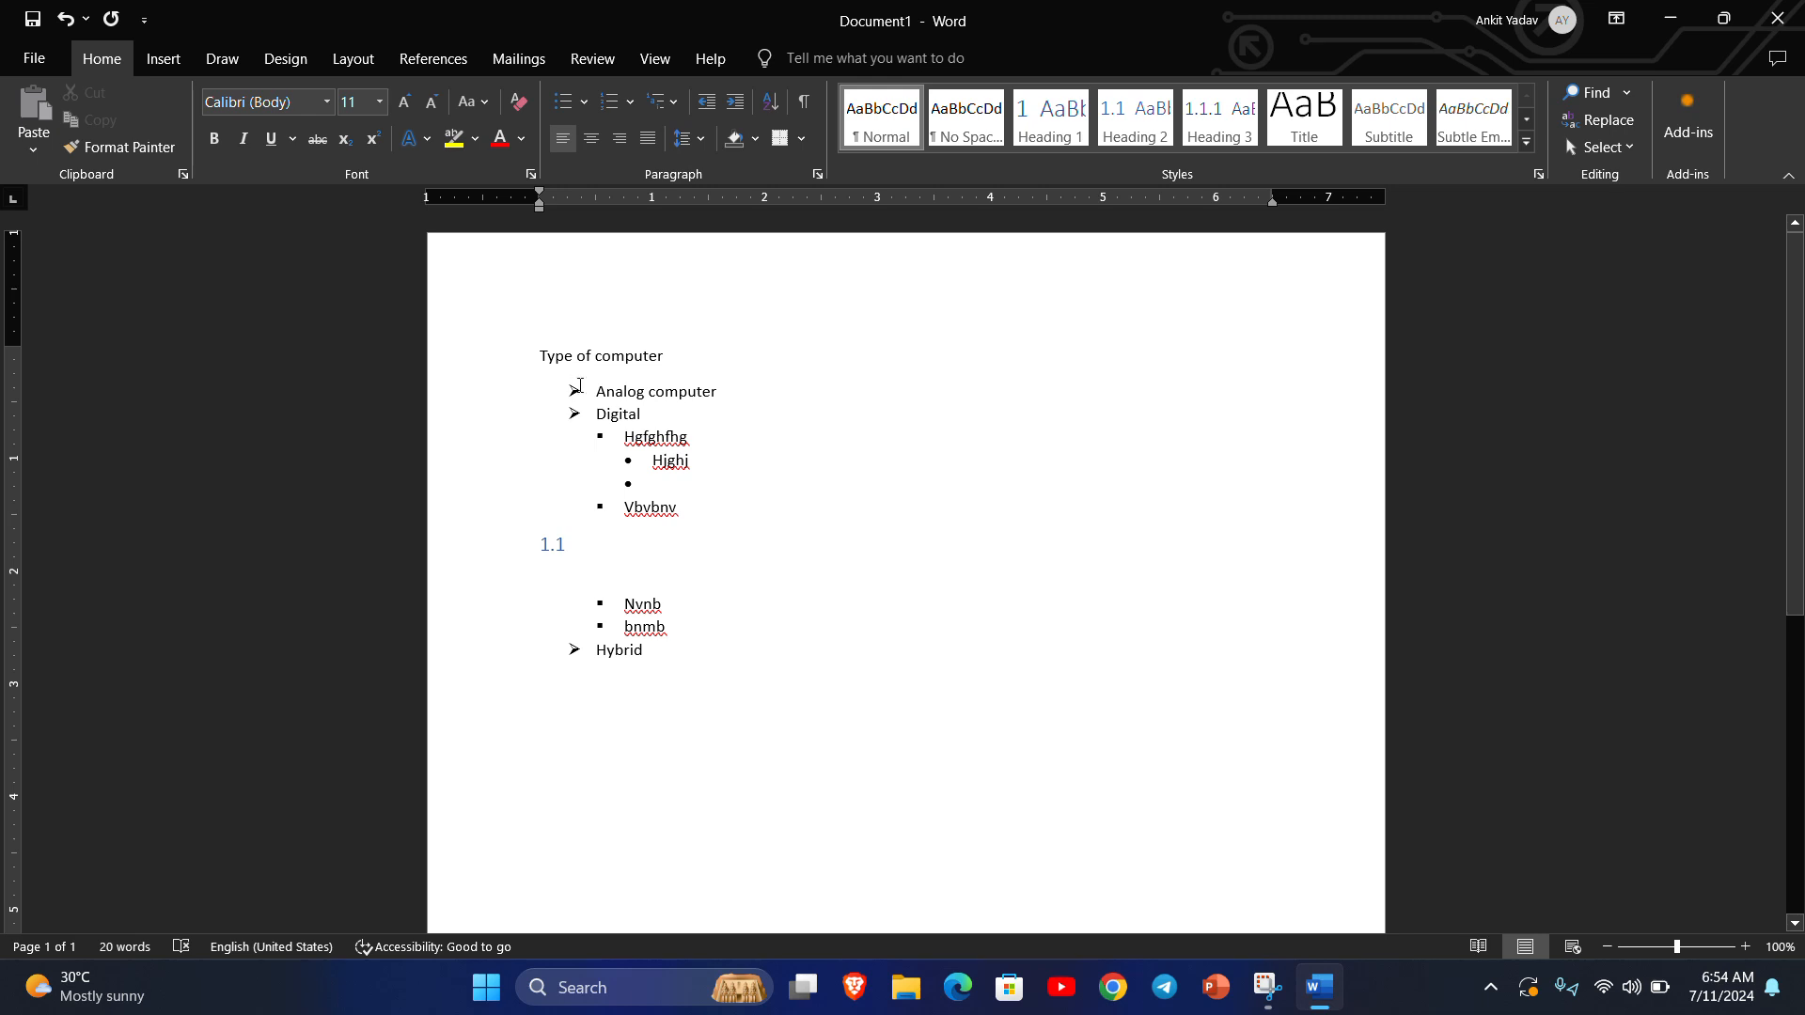
Apply 1. 2. 3. numbering to the "Analog computer" and "Digital" items.
left_click_drag(592, 391, 669, 415)
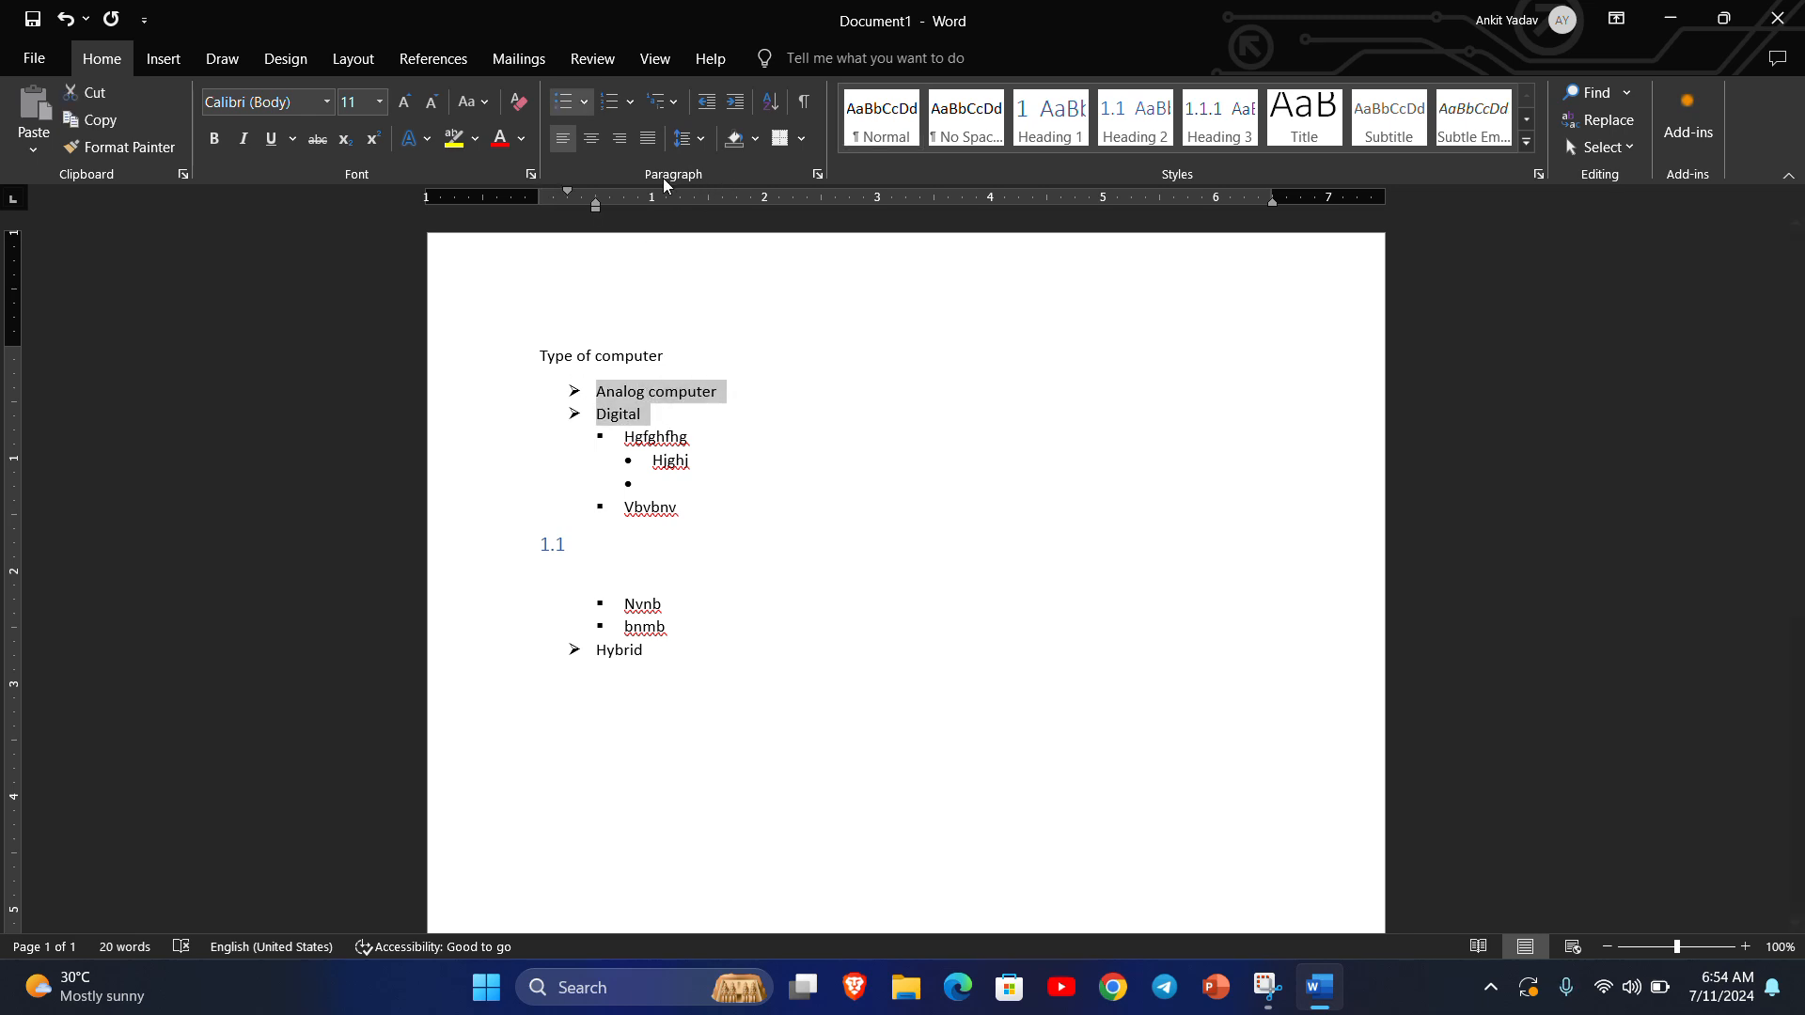
left_click(632, 103)
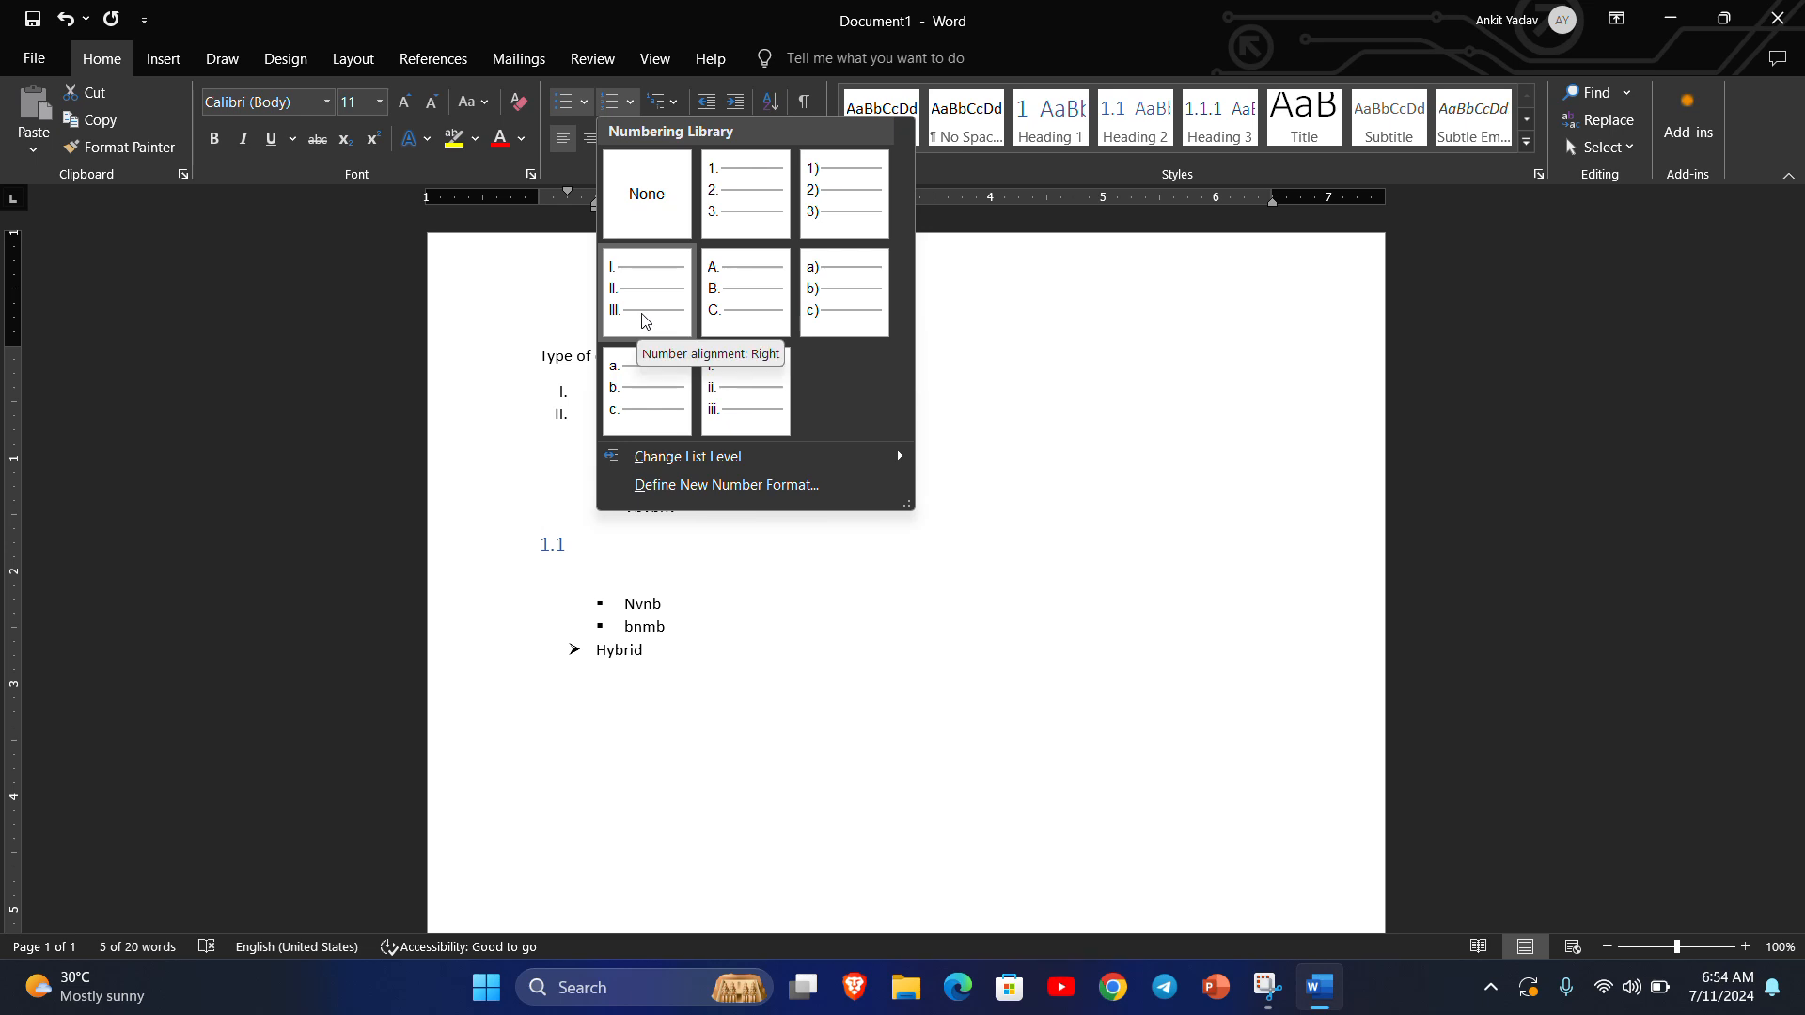
left_click(763, 195)
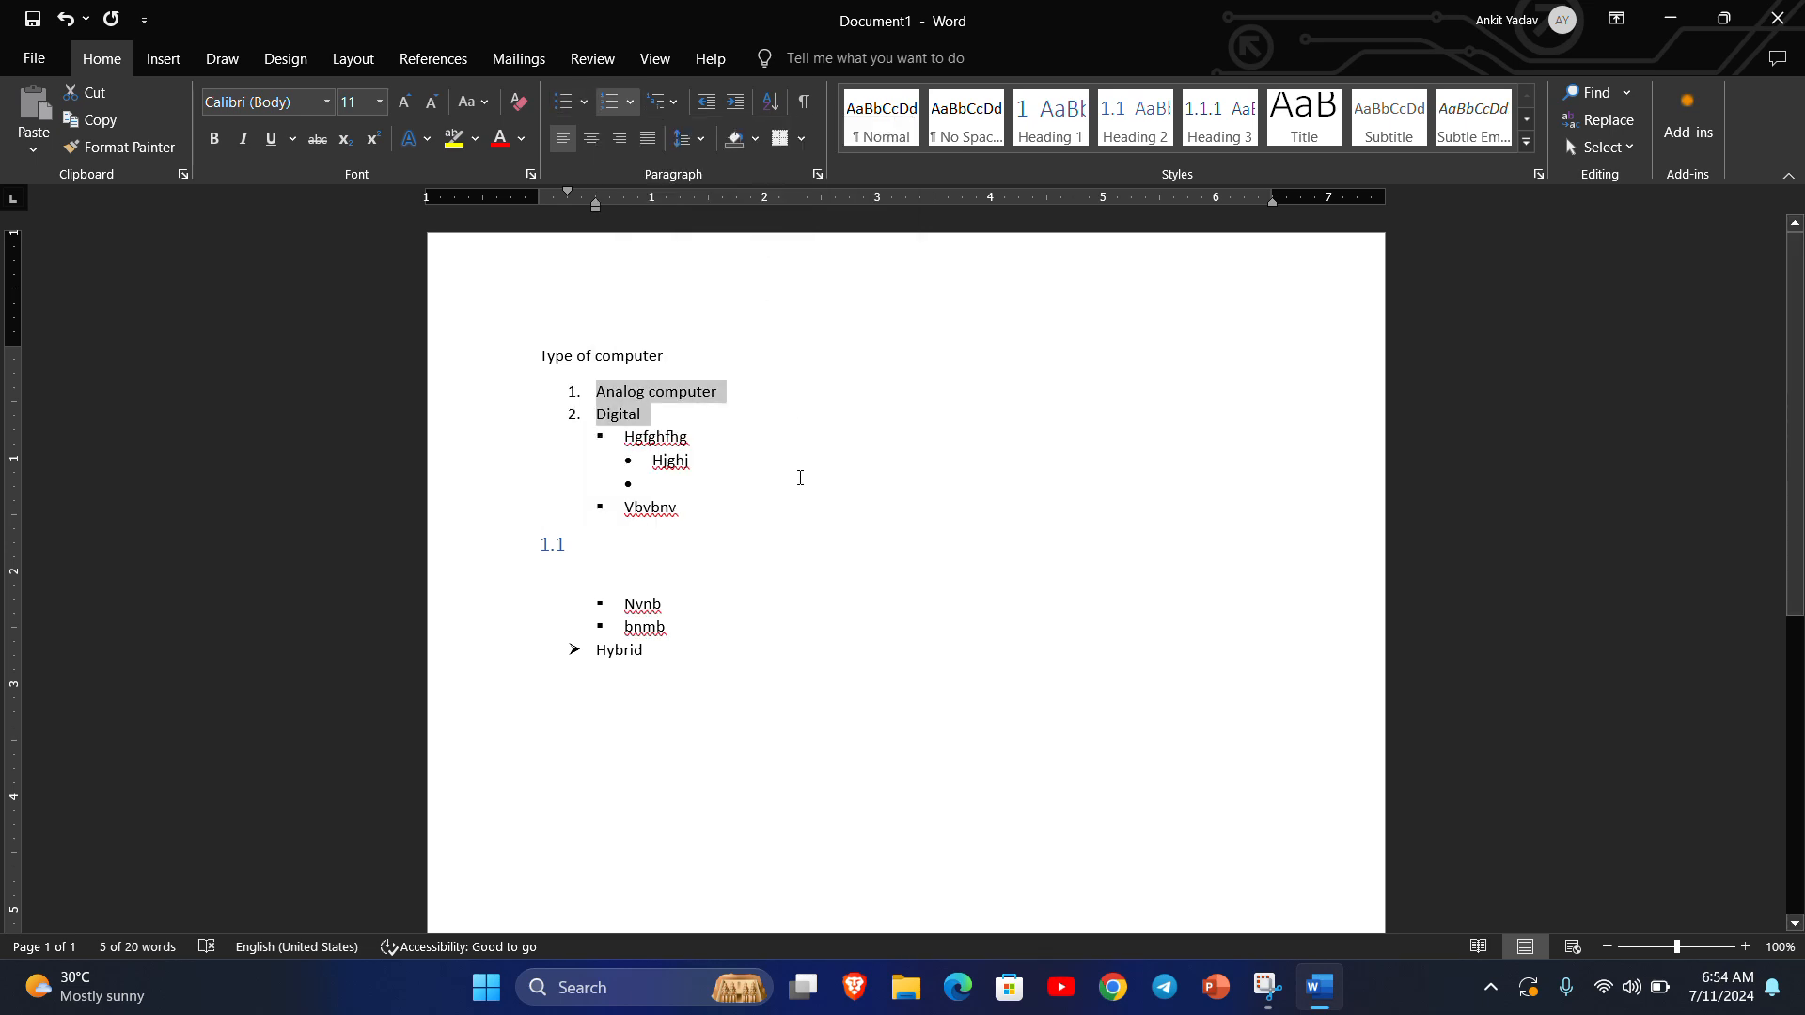
Apply the 1. 2. 3. number format to the whole list from "Analog computer" through "Hybrid", including all sub-items.
left_click(594, 386)
left_click_drag(594, 385, 781, 701)
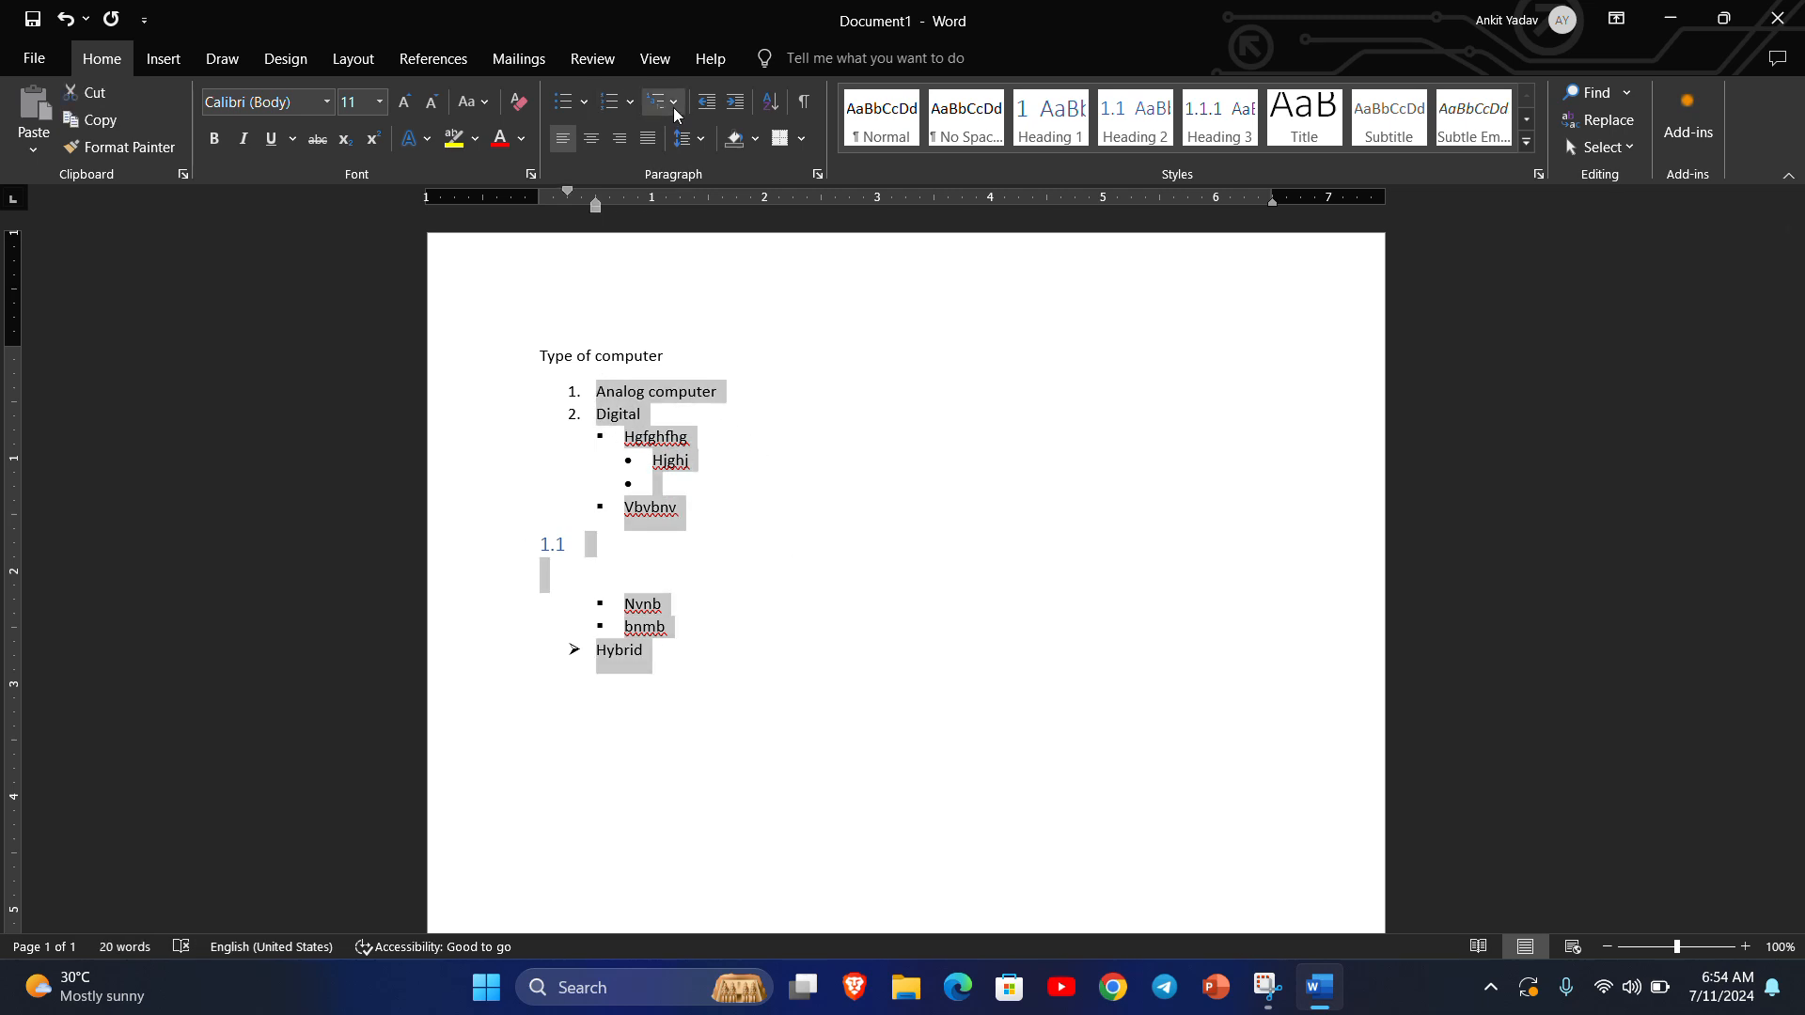
left_click(630, 101)
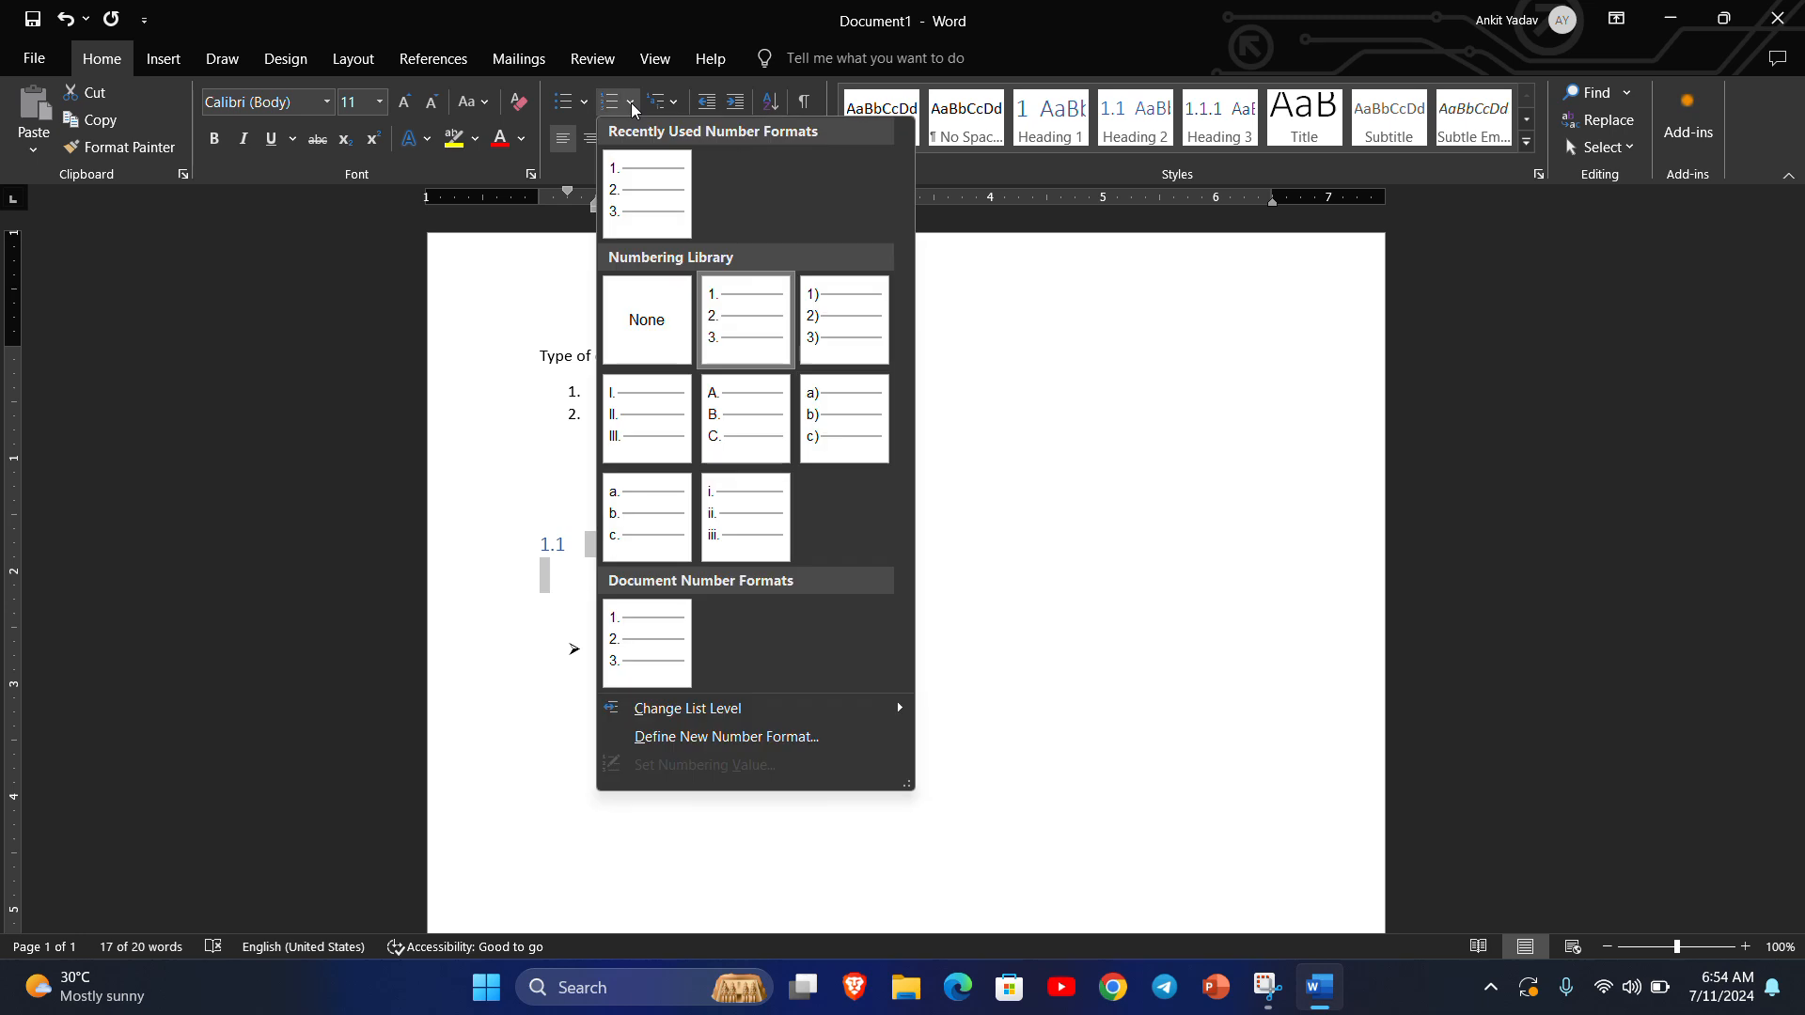
left_click(626, 196)
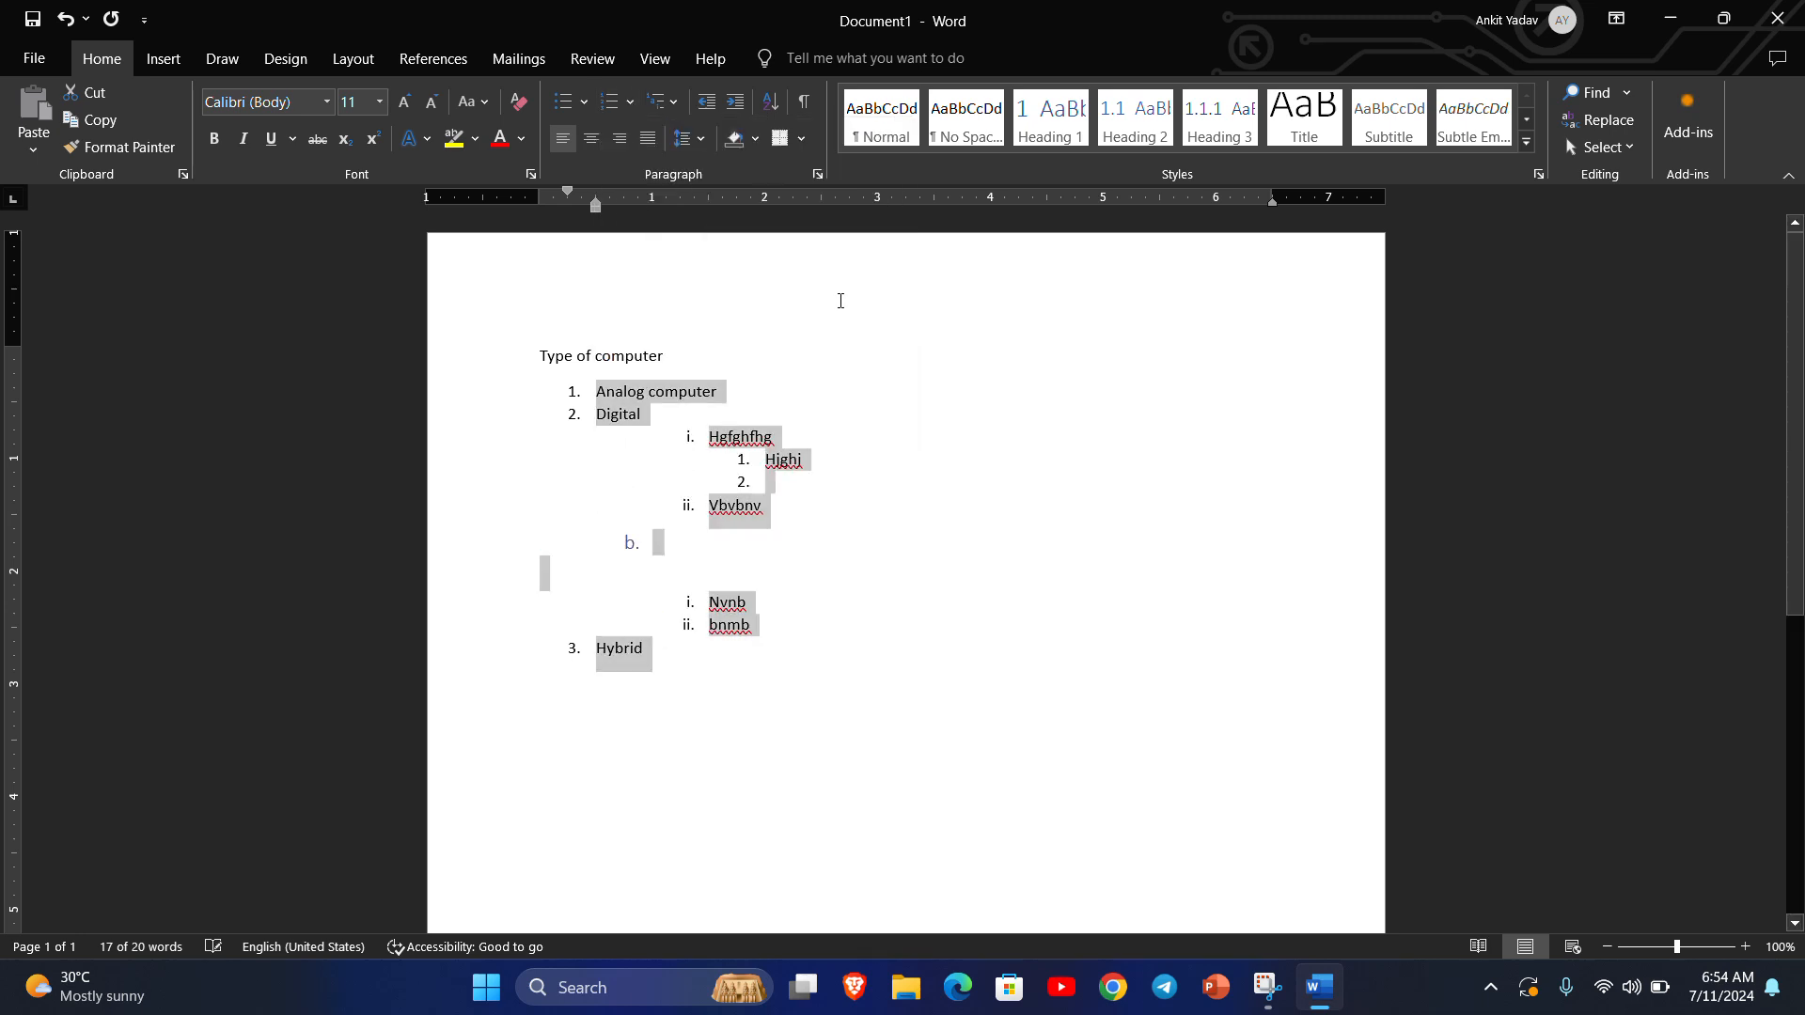
left_click(984, 629)
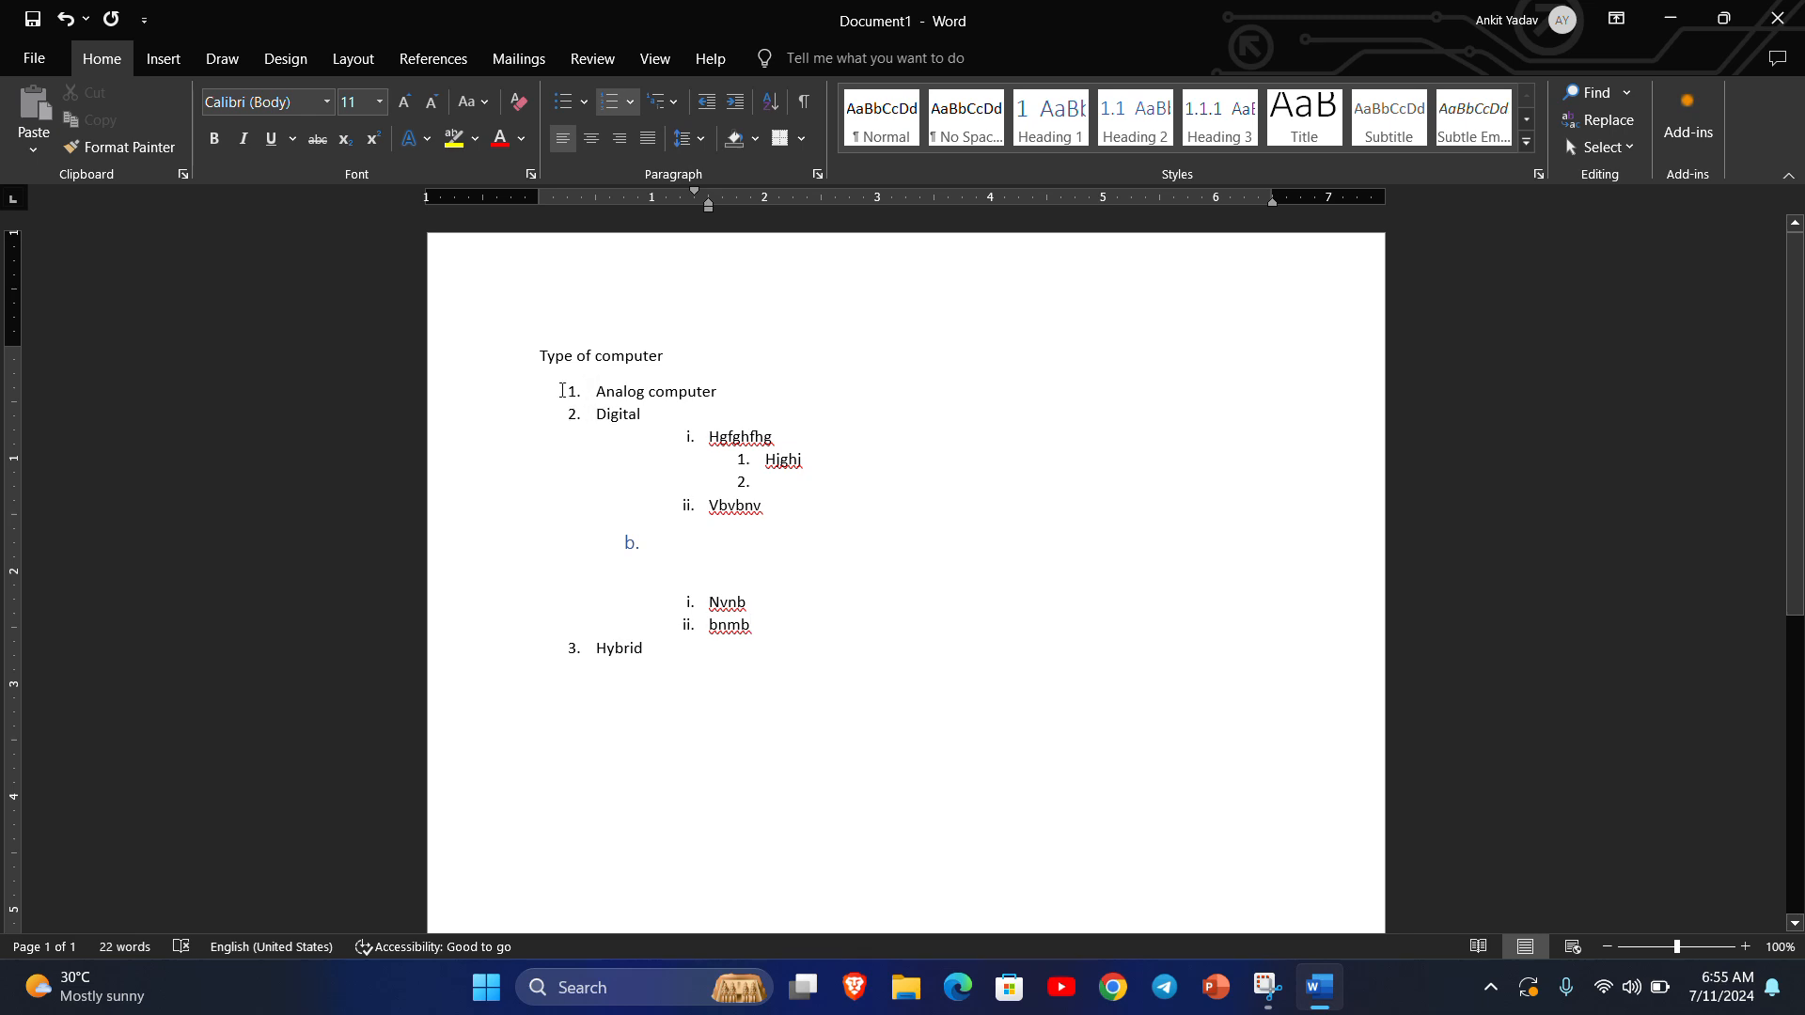
left_click_drag(559, 394, 791, 665)
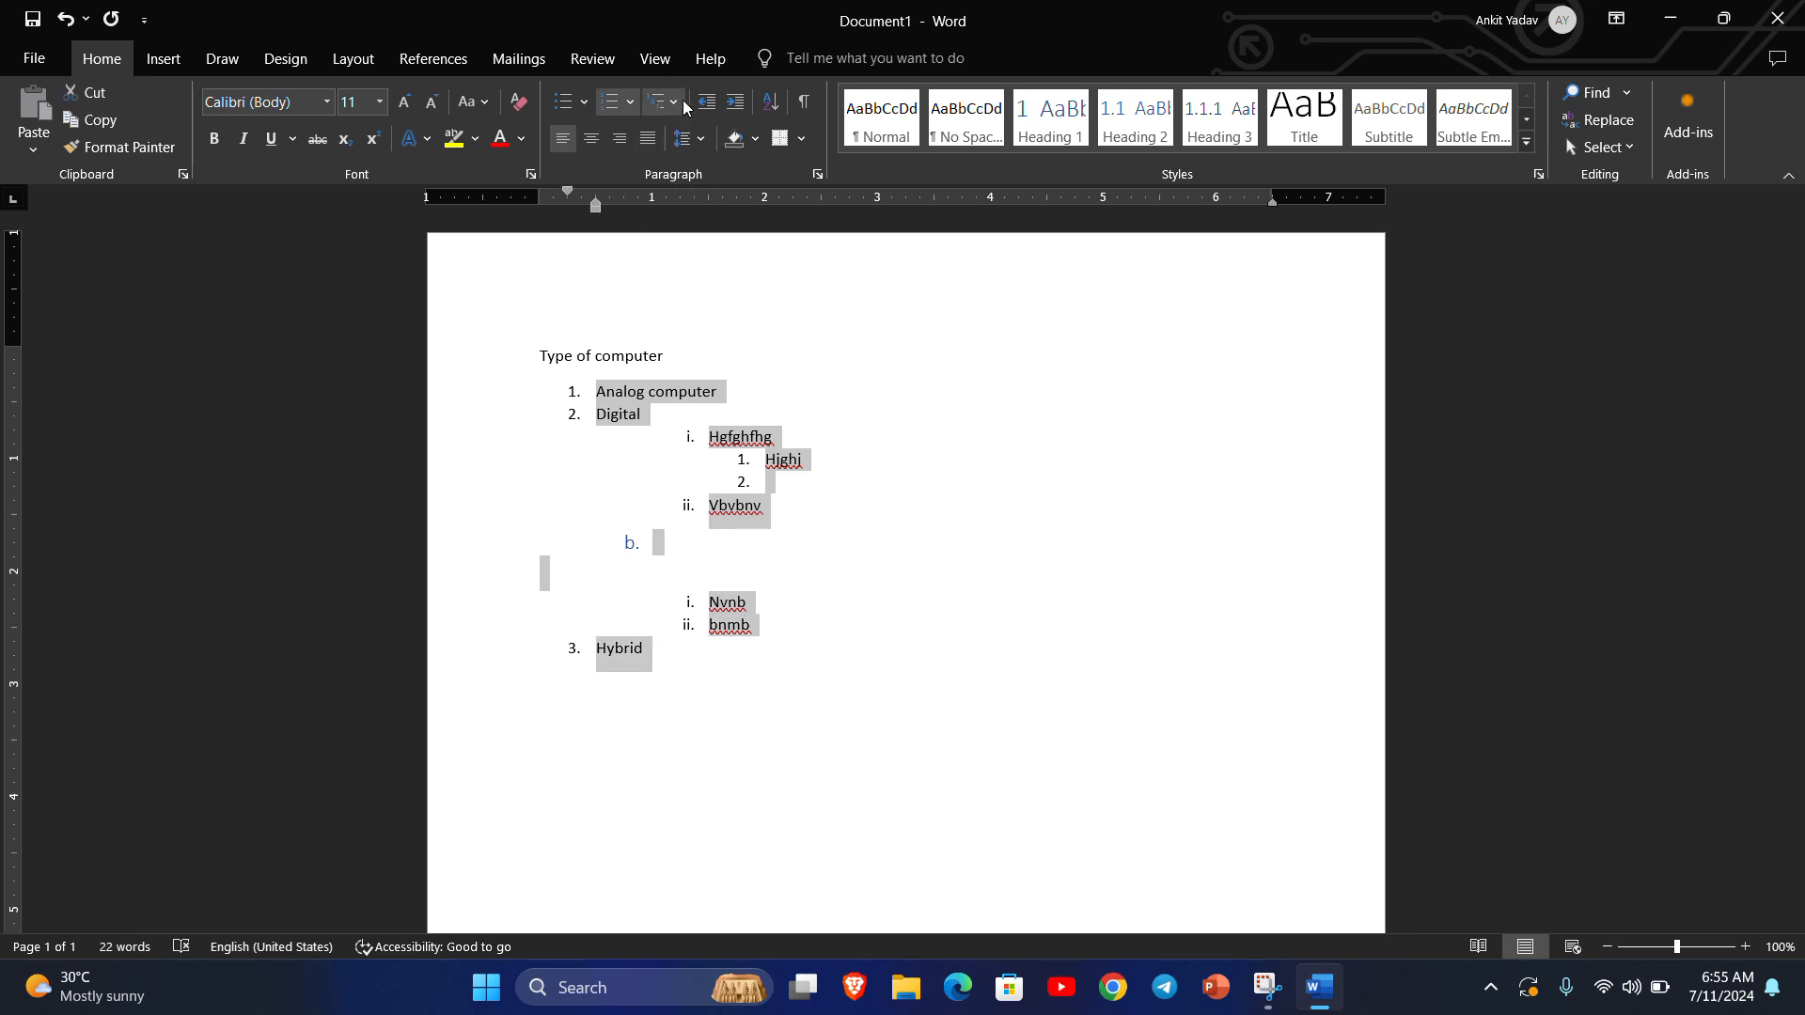
left_click(629, 103)
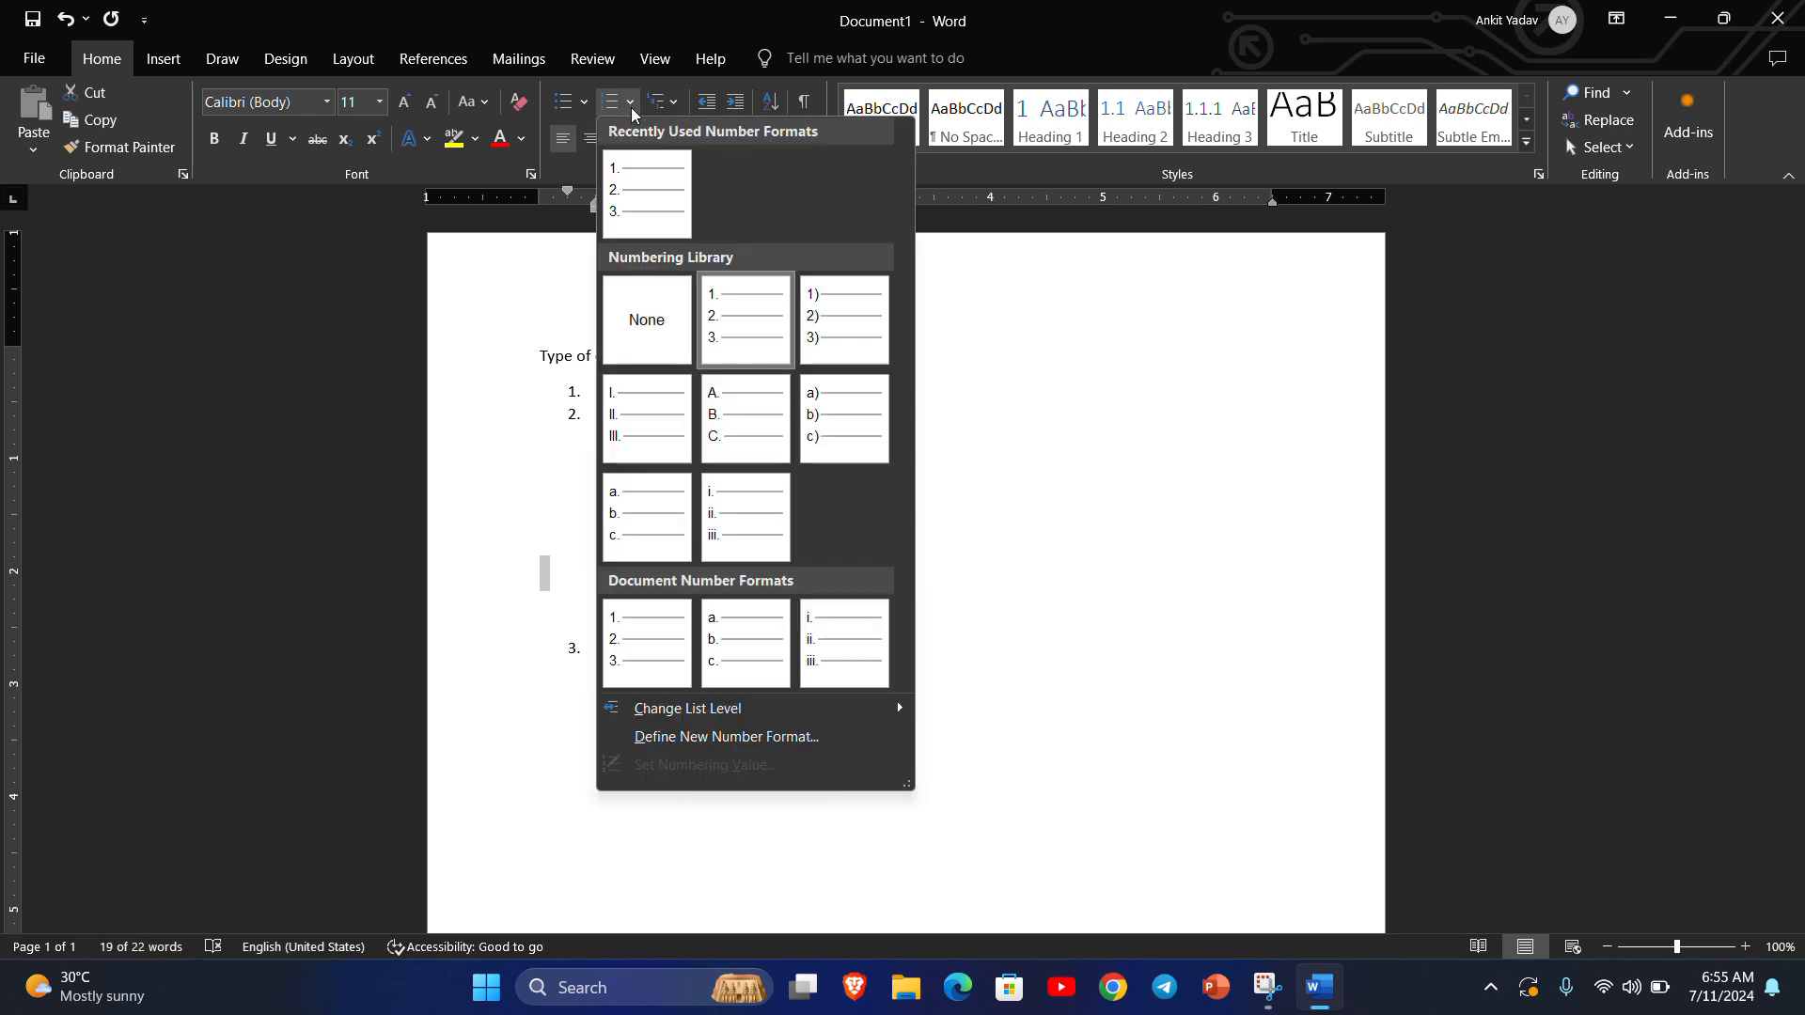
left_click(737, 737)
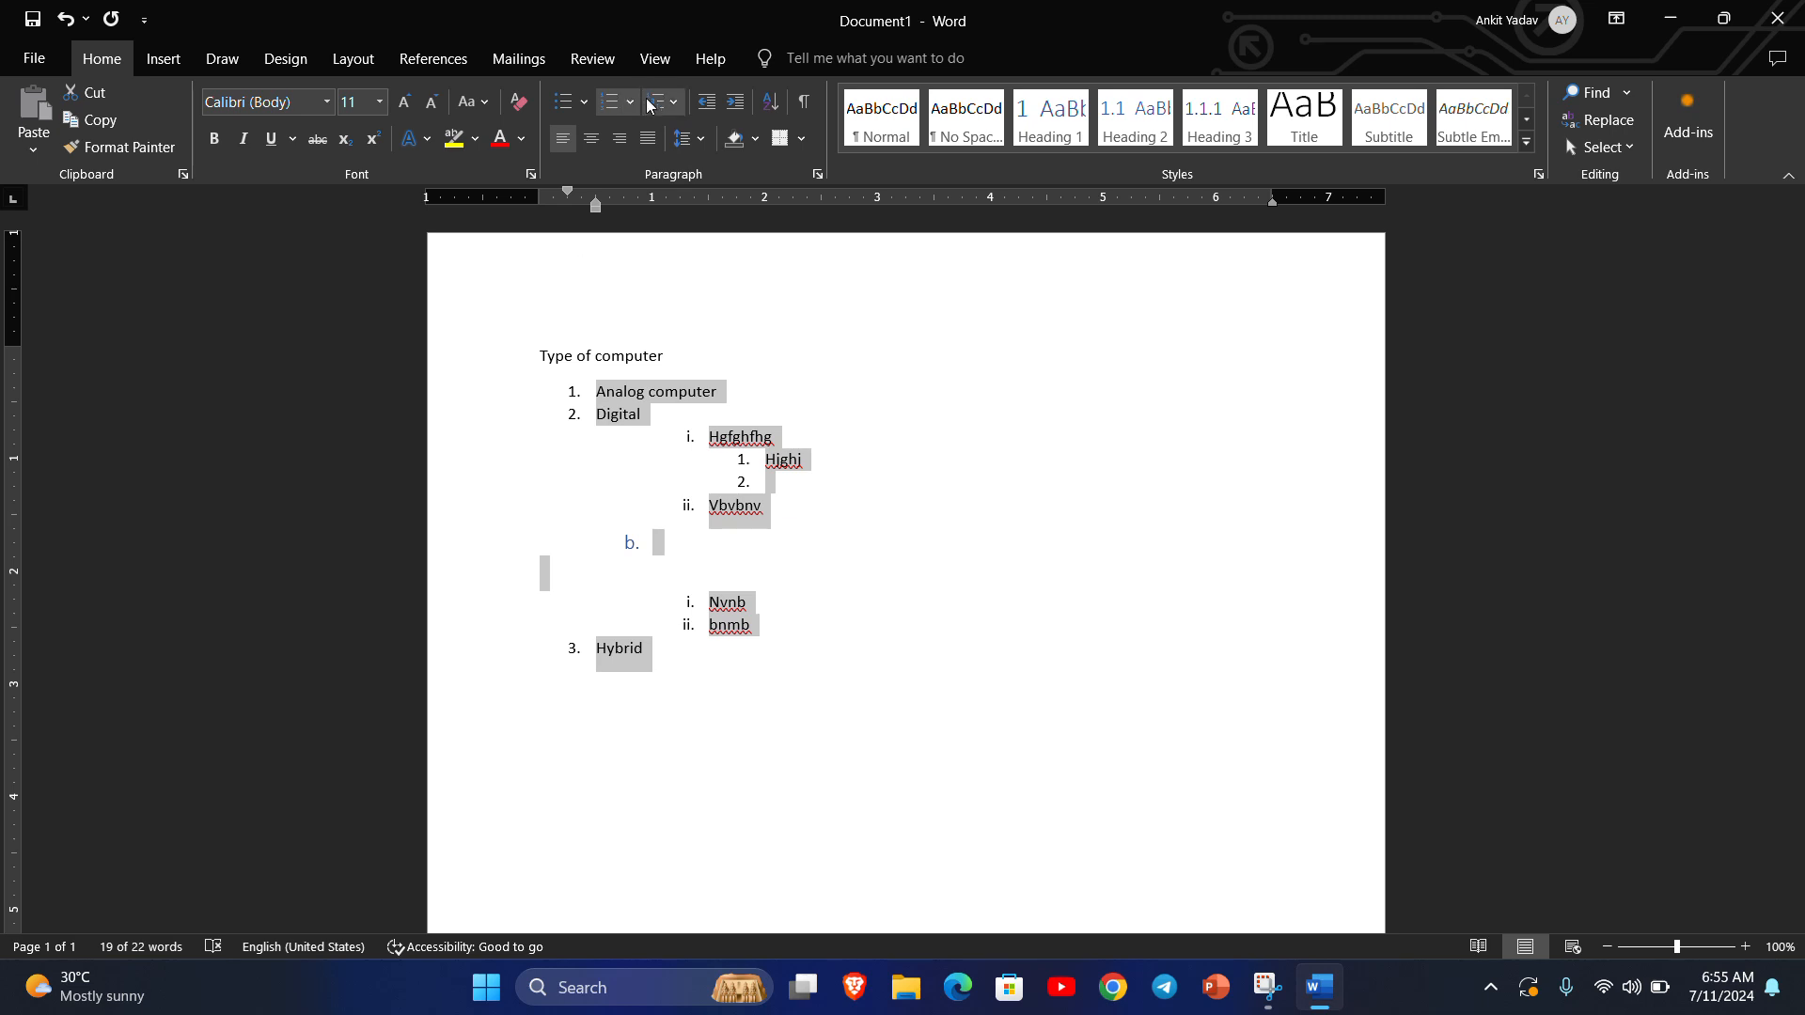
left_click(698, 315)
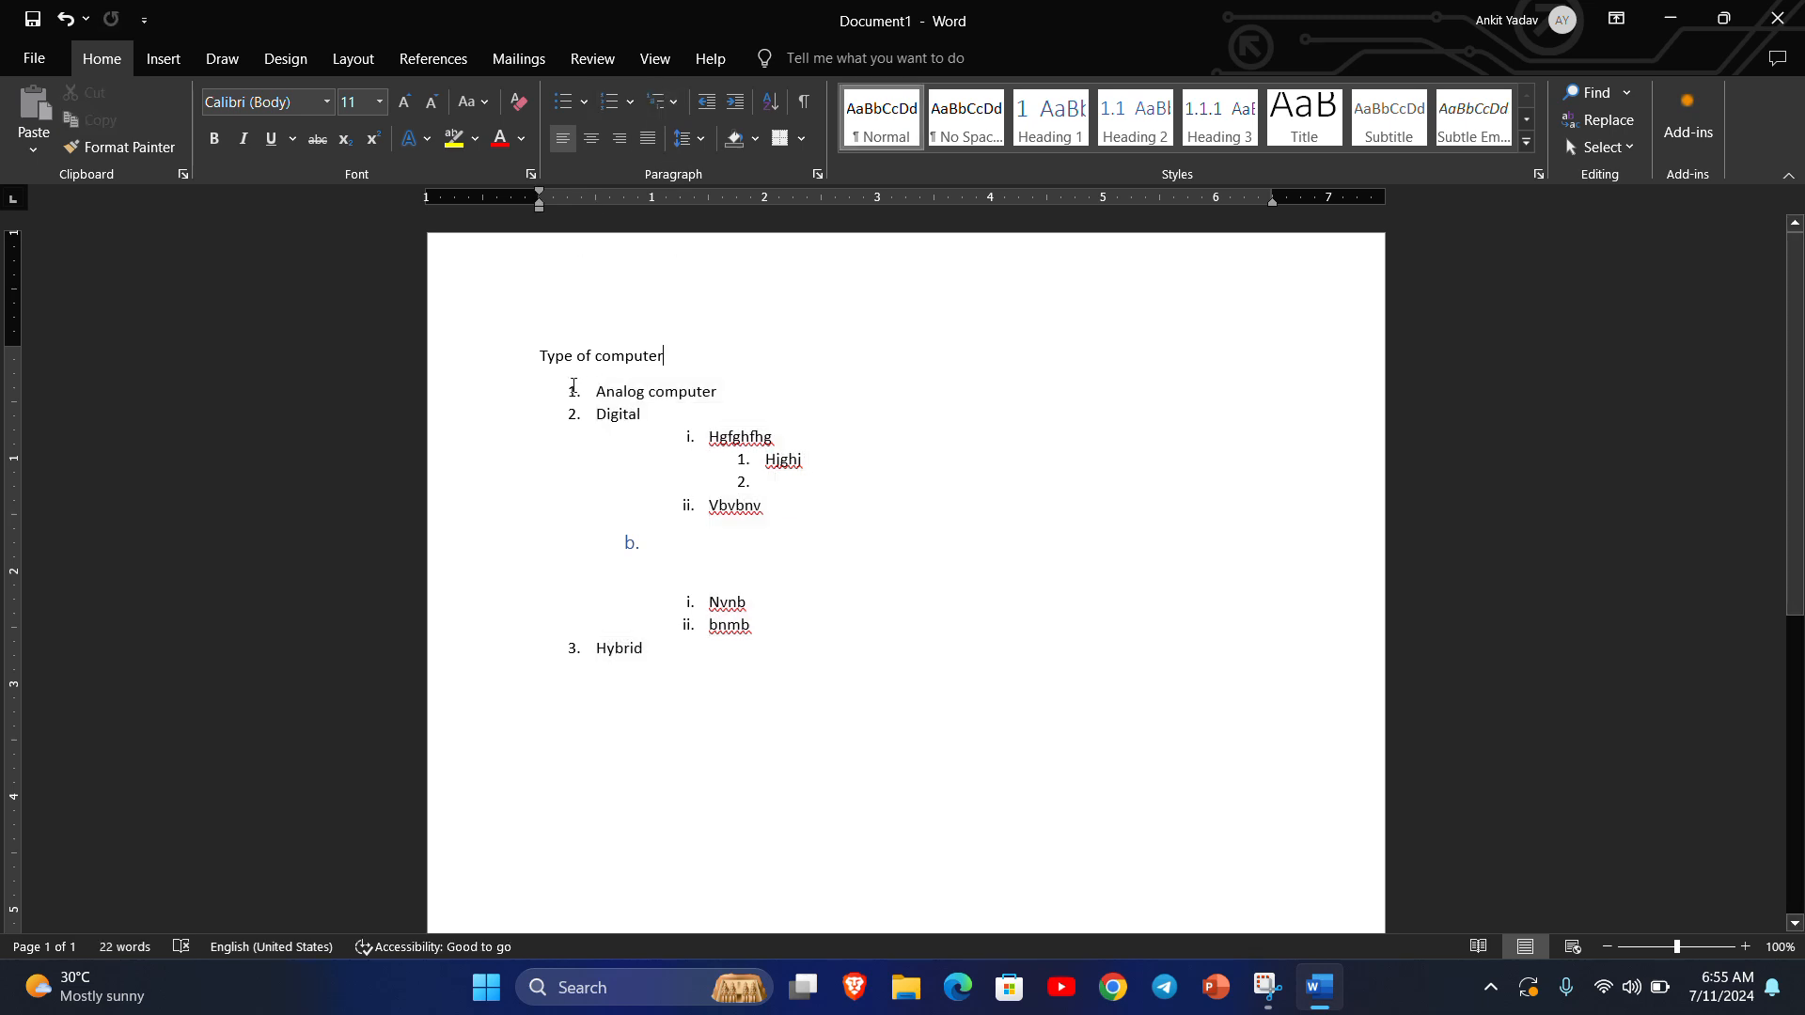
Indent the whole numbered list under "Type of computer" by about 0.25 inch.
left_click_drag(574, 386, 677, 419)
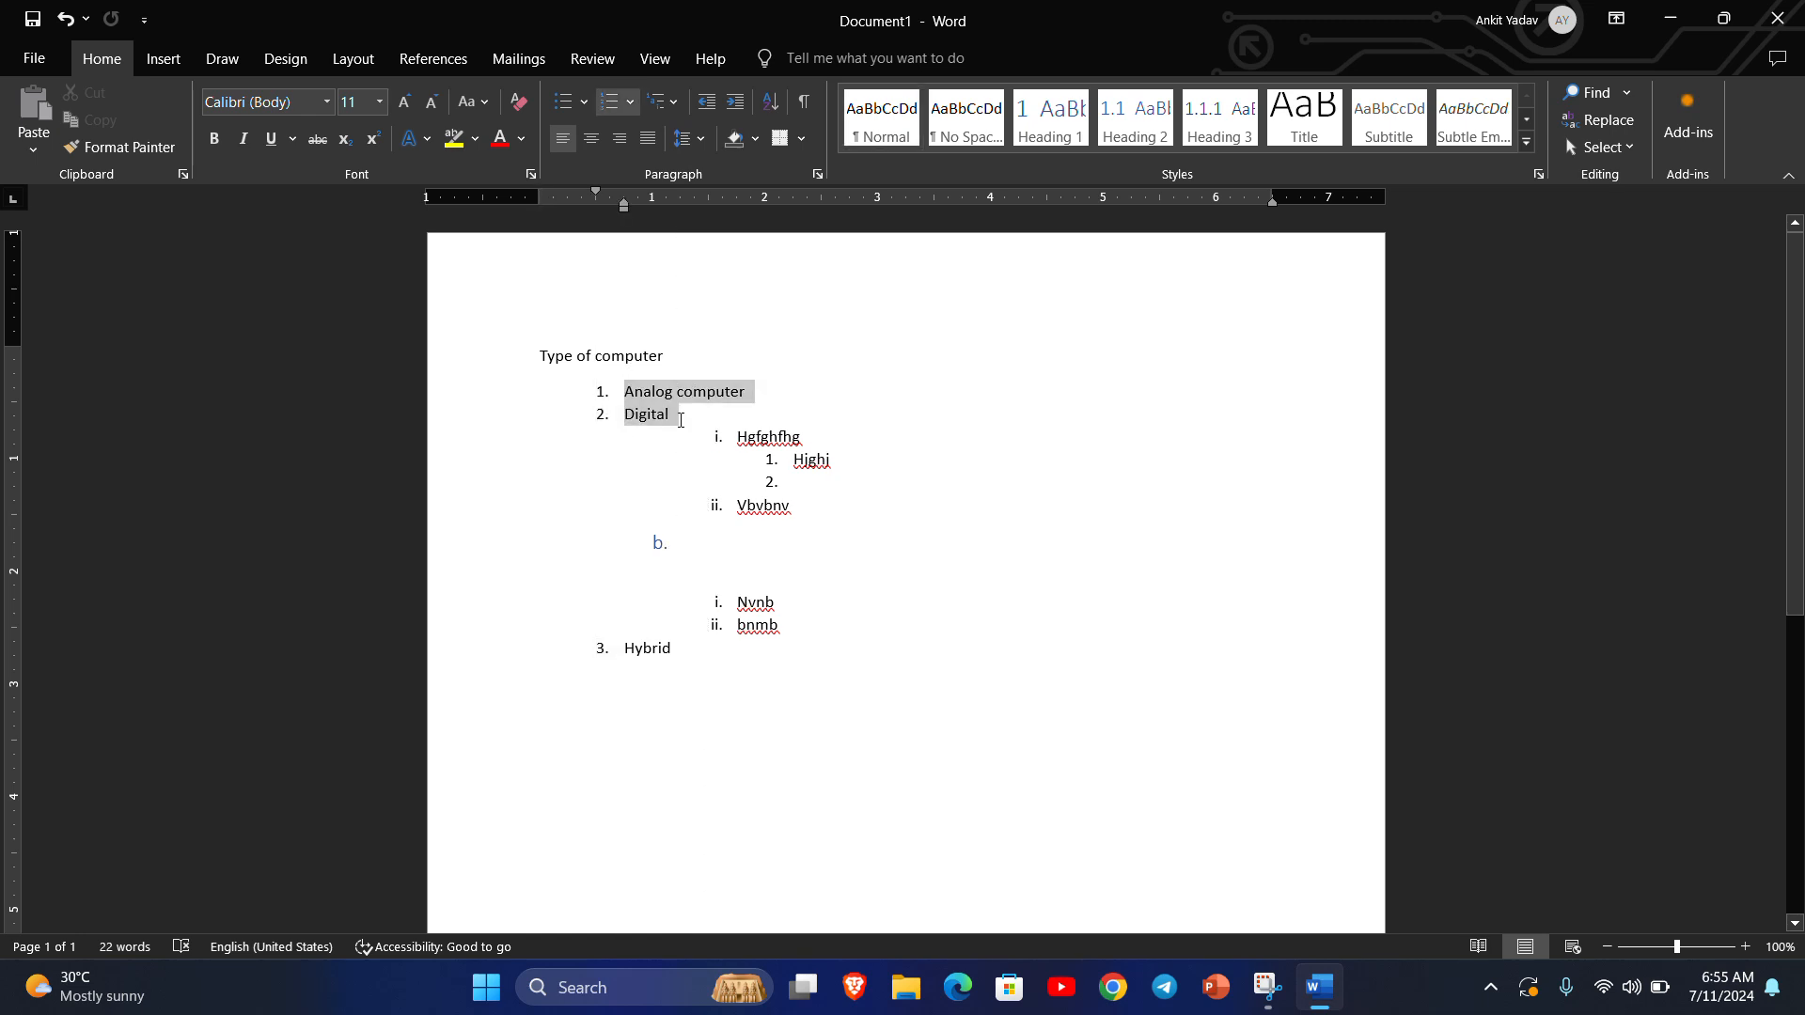
left_click(629, 104)
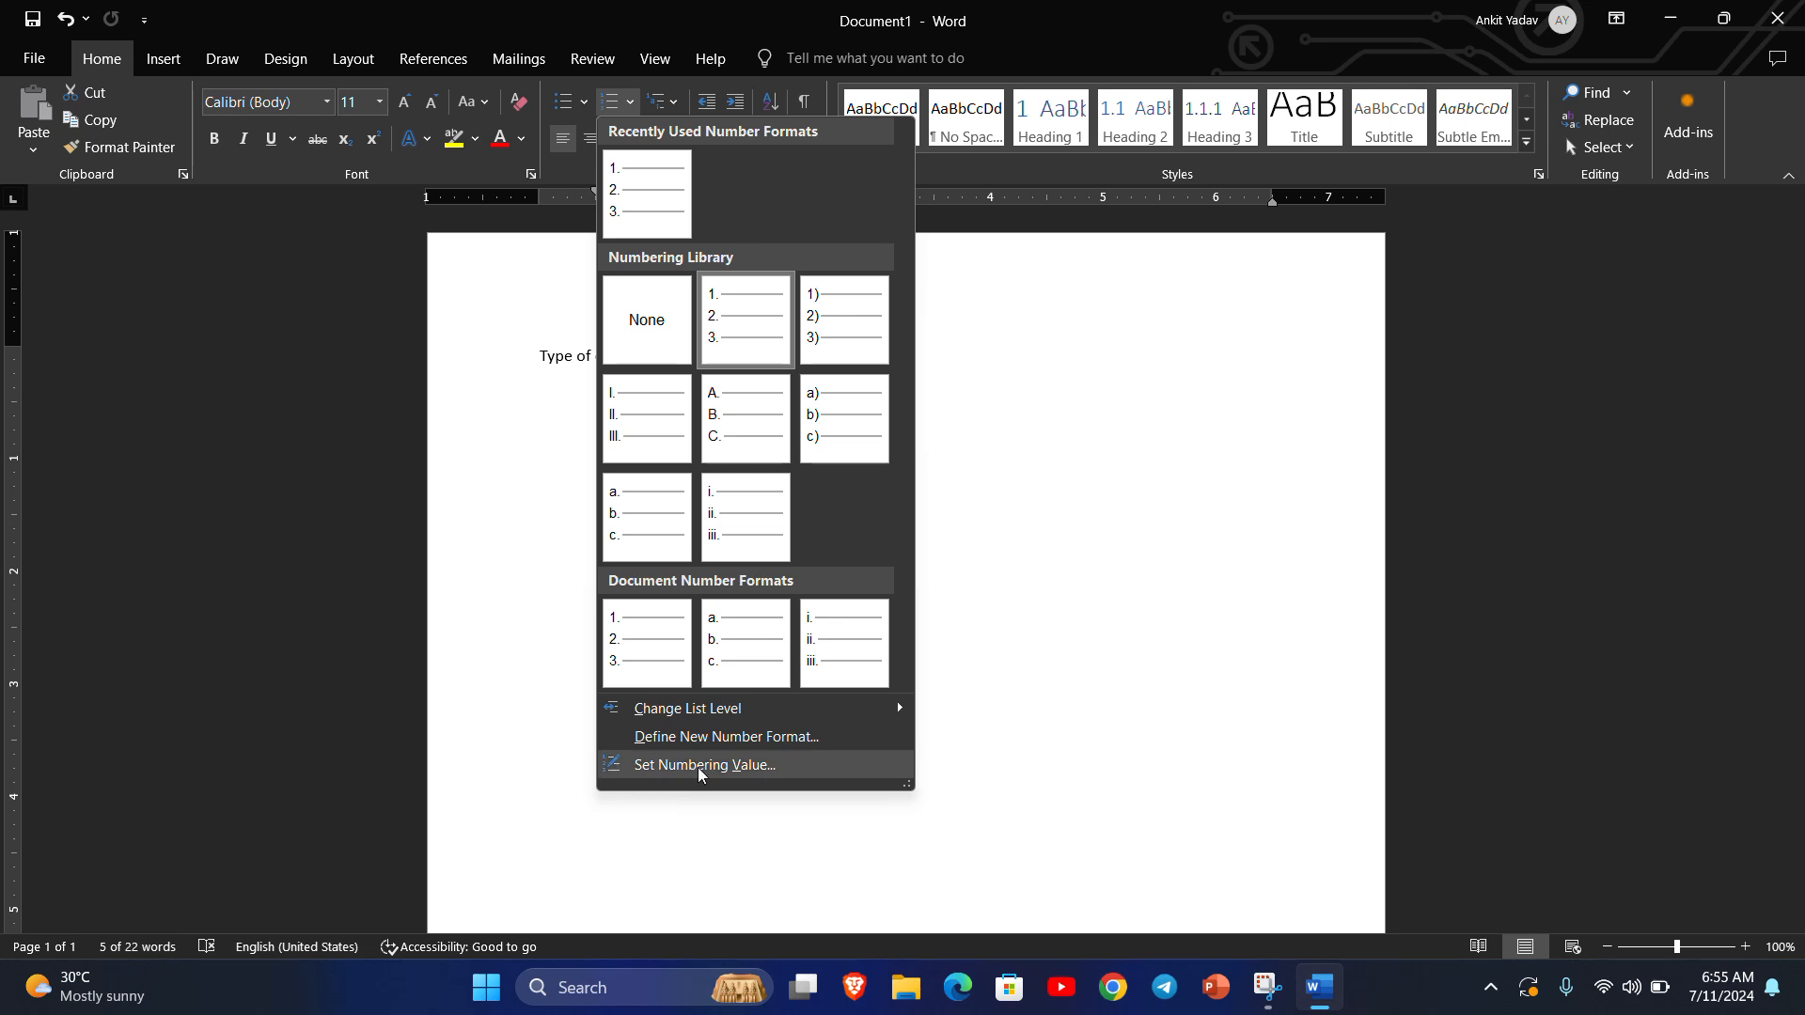
left_click(933, 713)
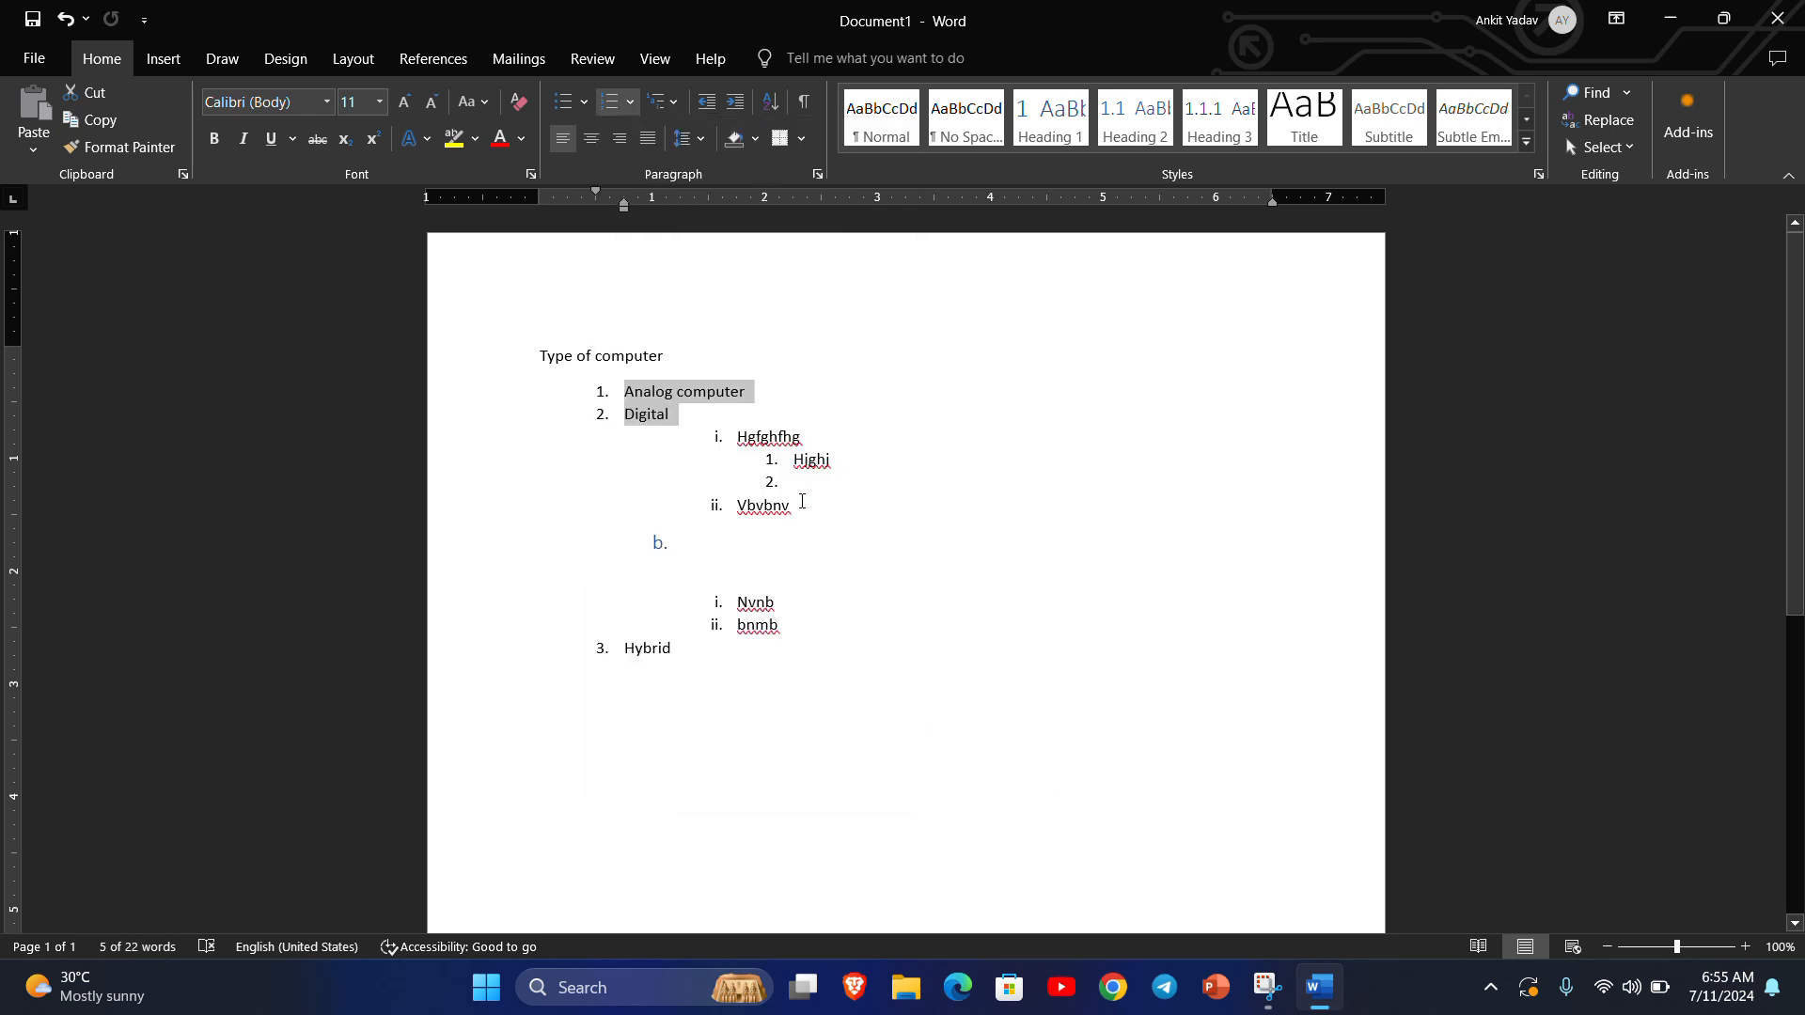
Select "Analog computer", "Digital" and "Hybrid" together and set their numbering to start a new list at 2.
left_click_drag(622, 649, 682, 659)
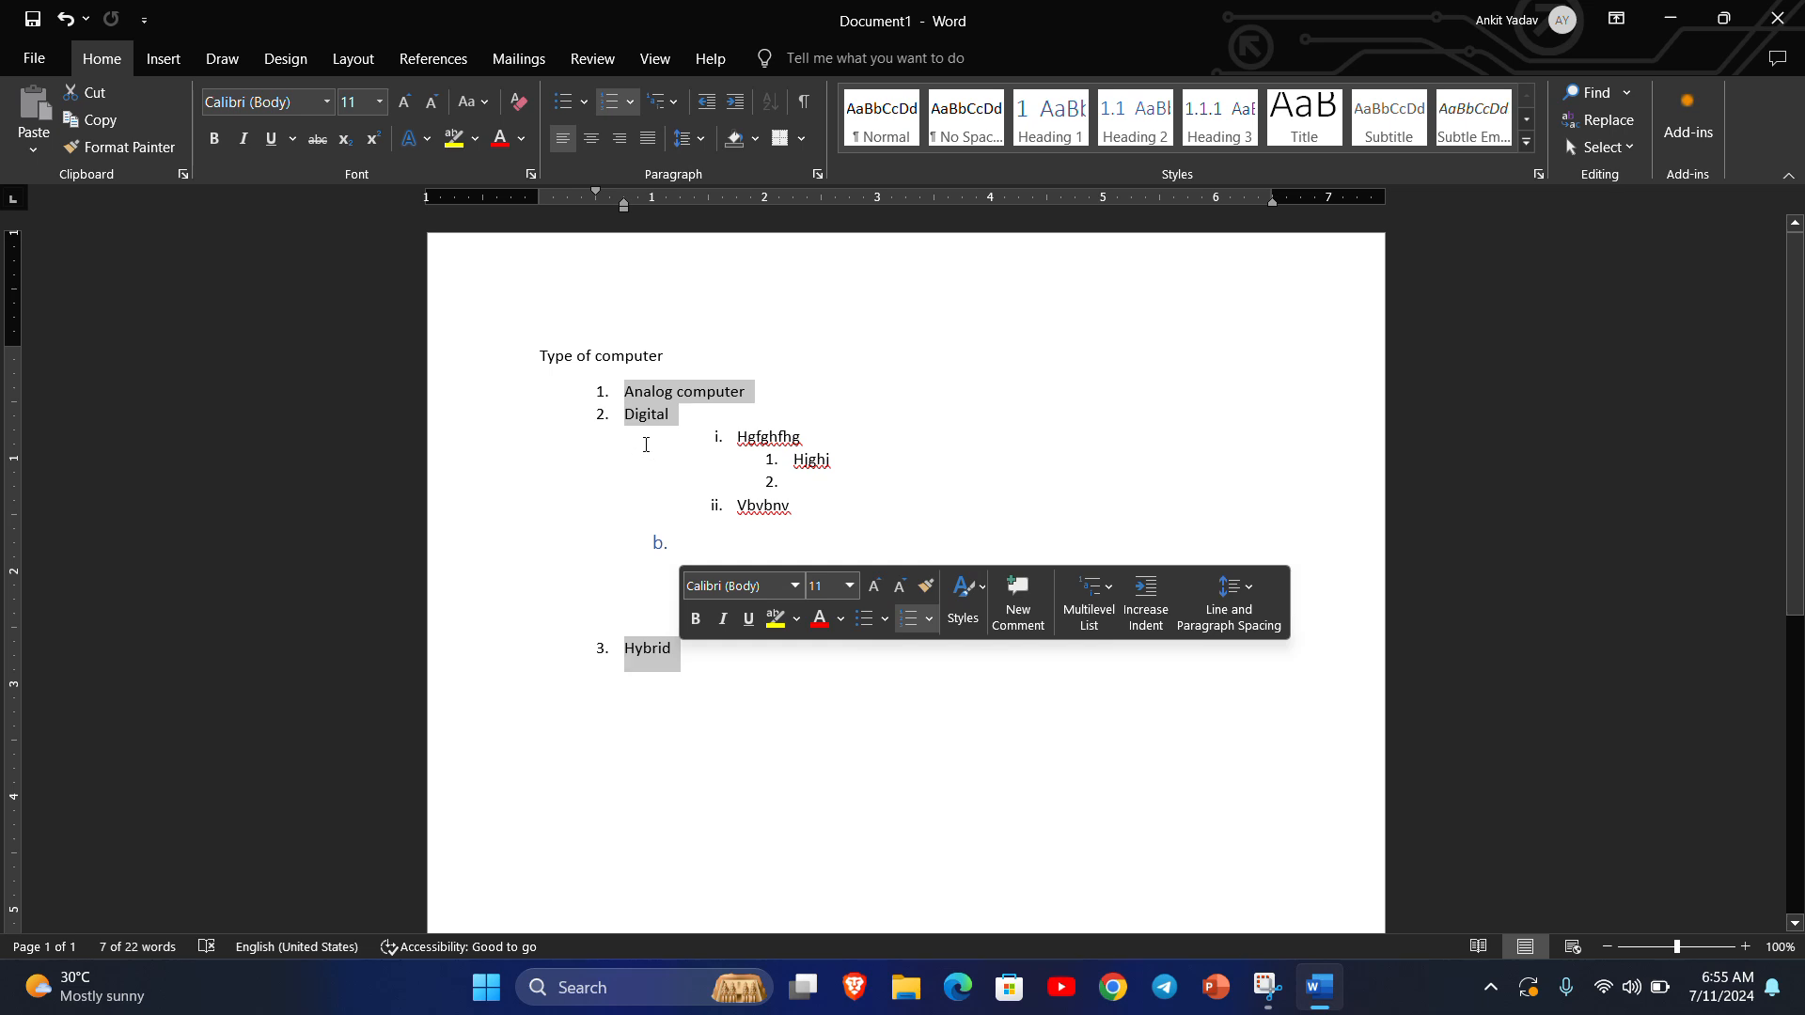
left_click(623, 392)
left_click_drag(620, 391, 677, 414)
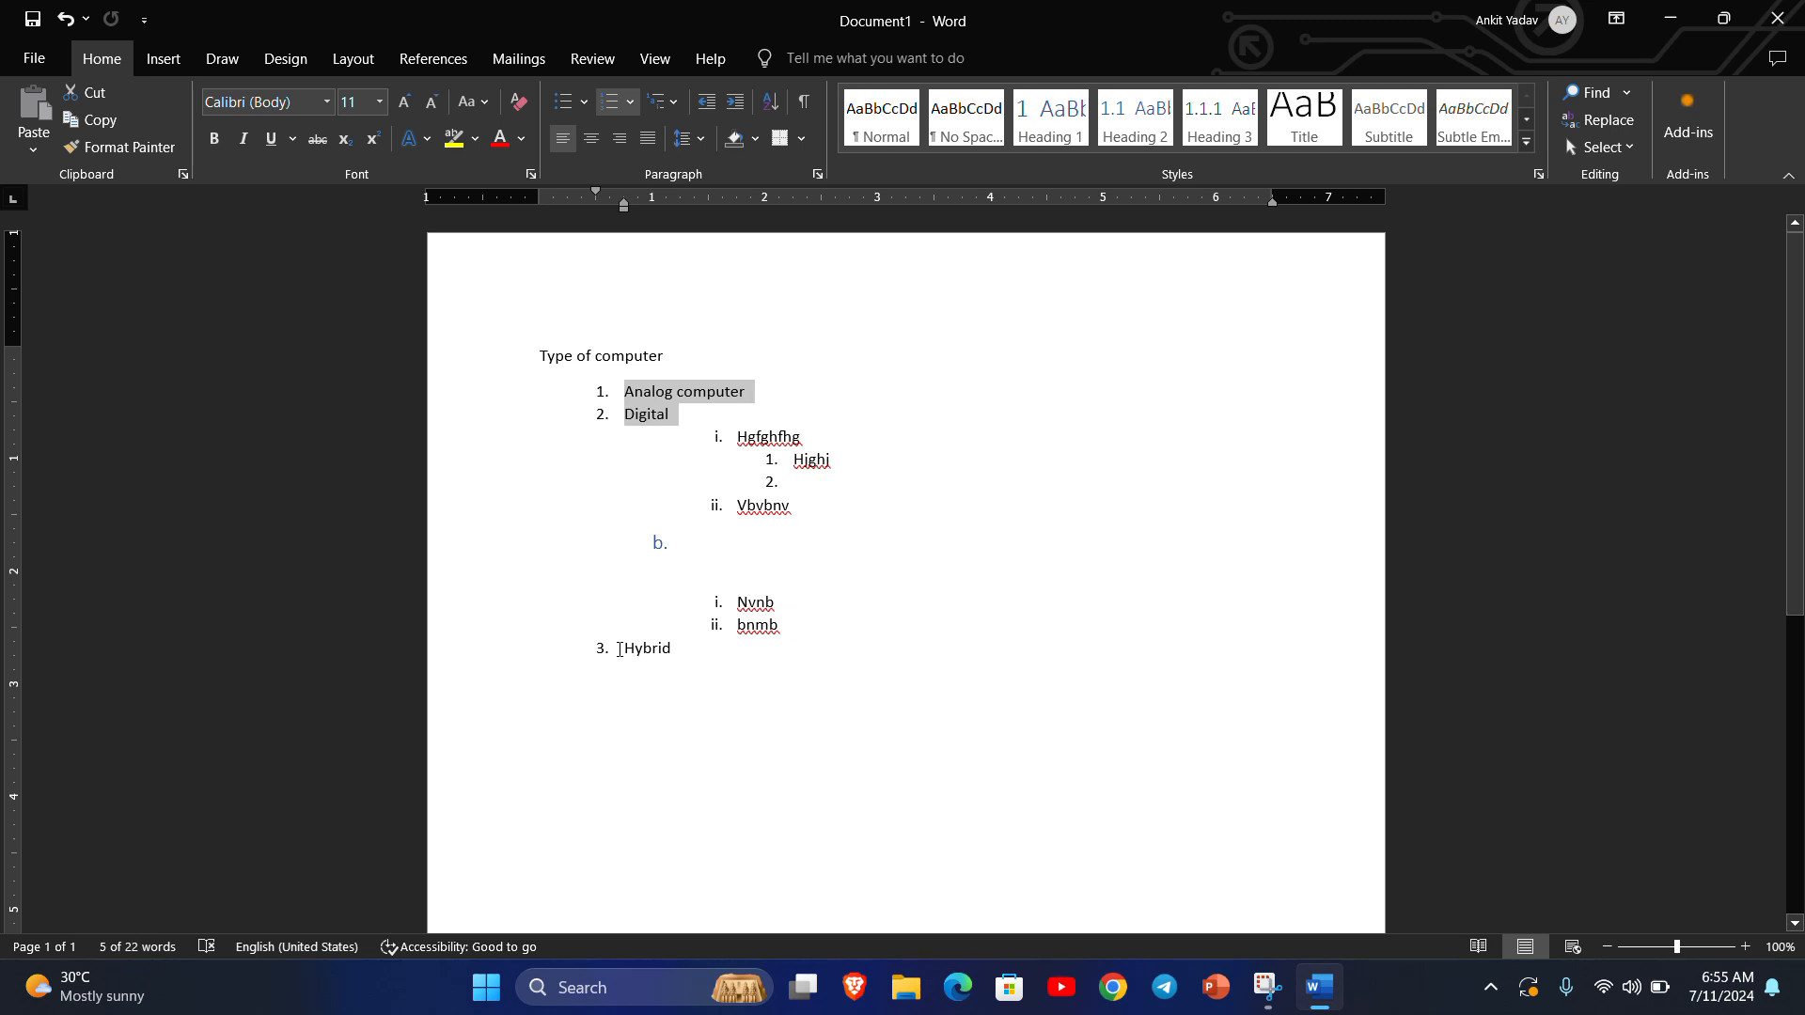
left_click_drag(619, 650, 679, 654, "ctrl")
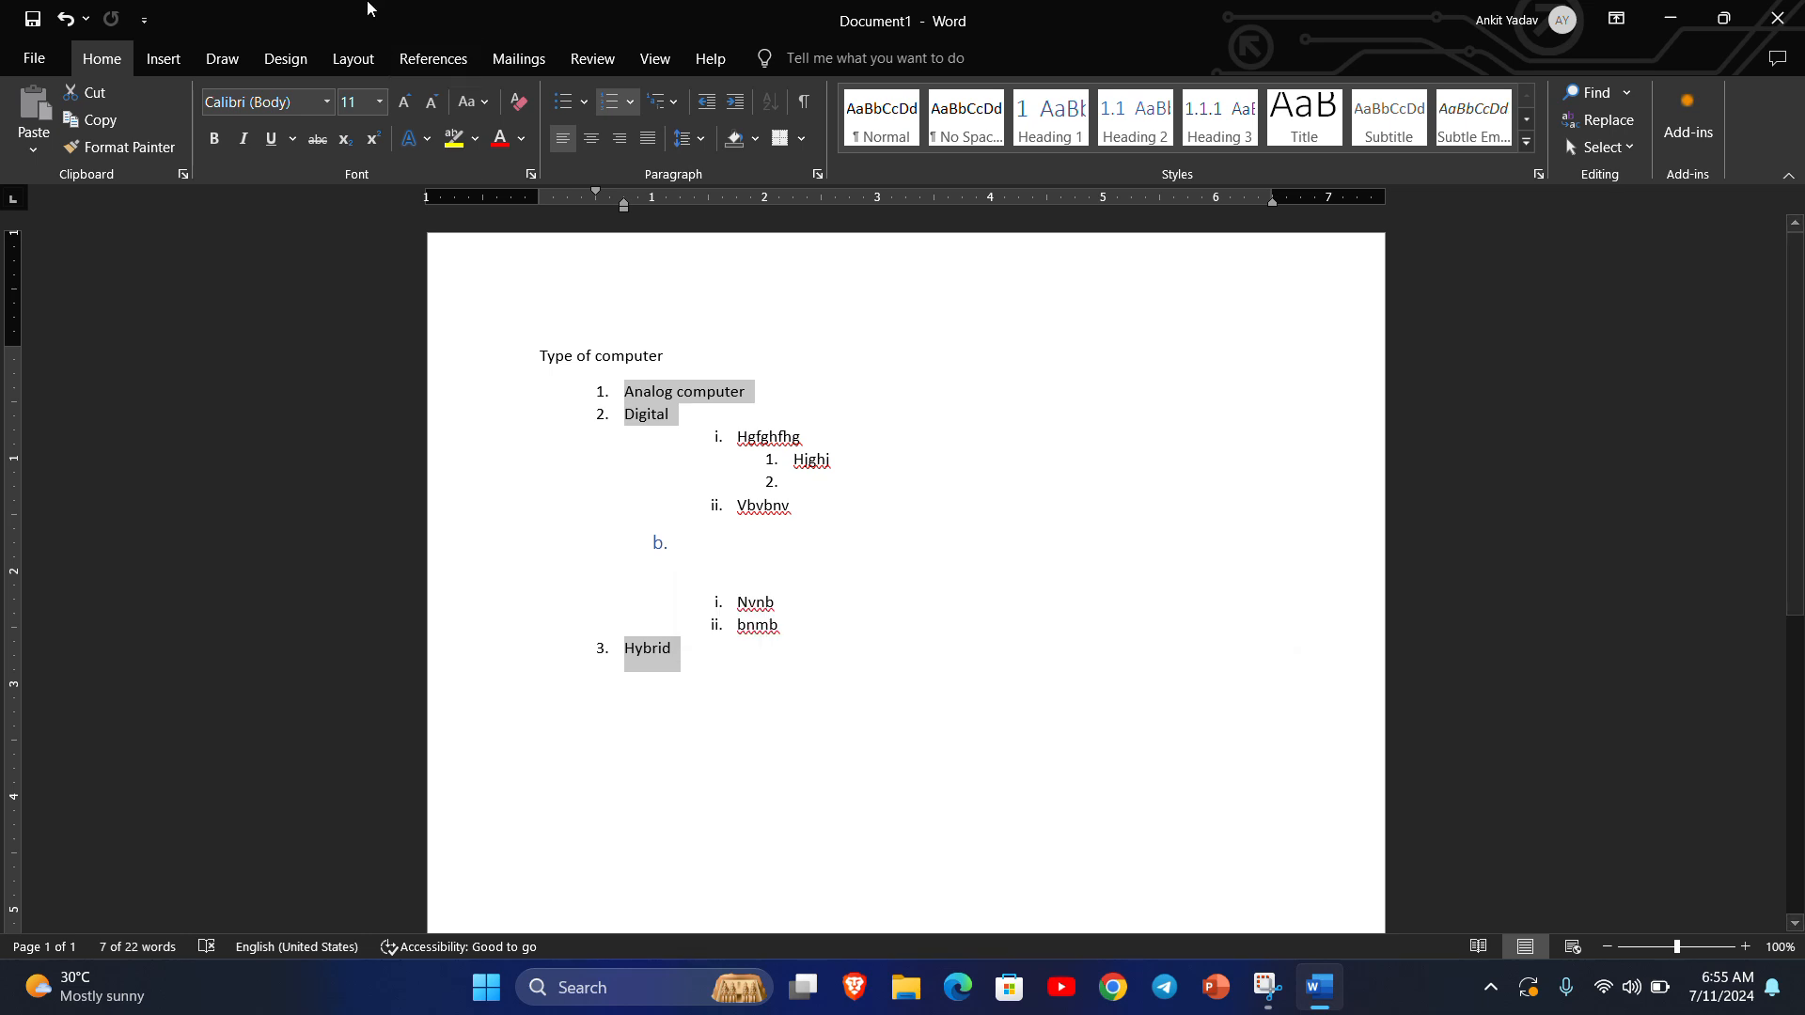
left_click(632, 106)
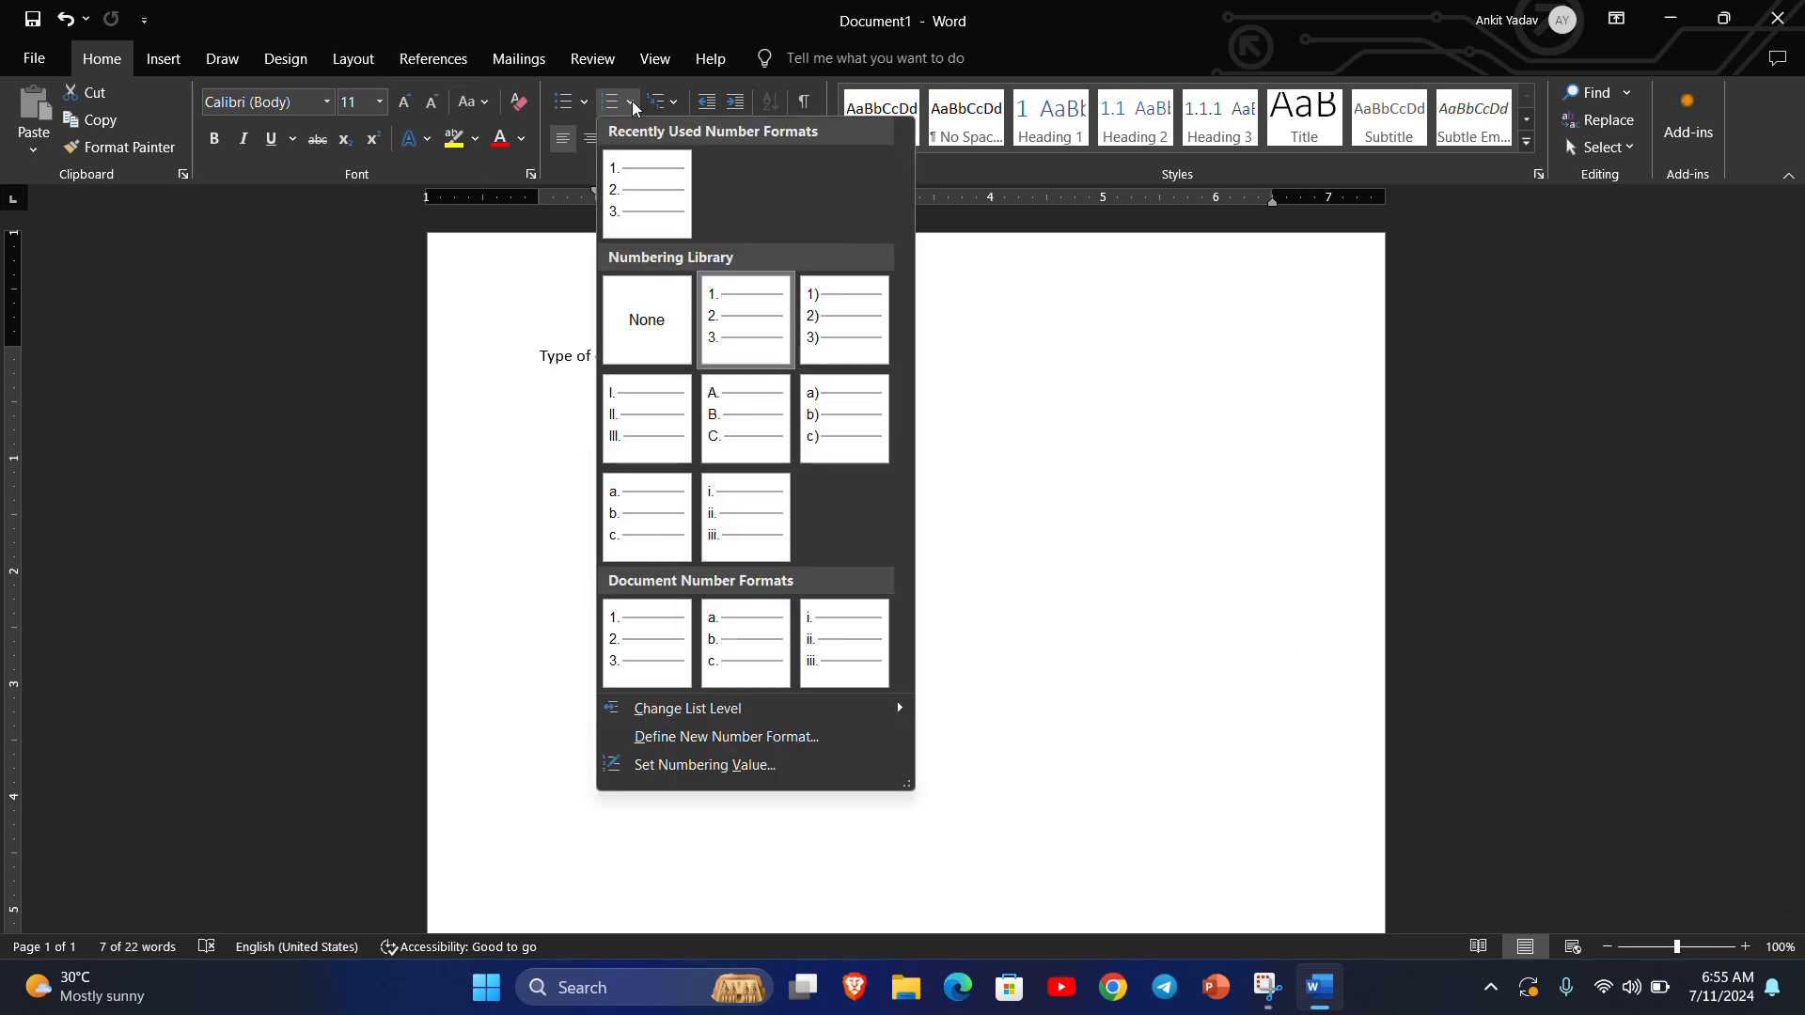
left_click(724, 770)
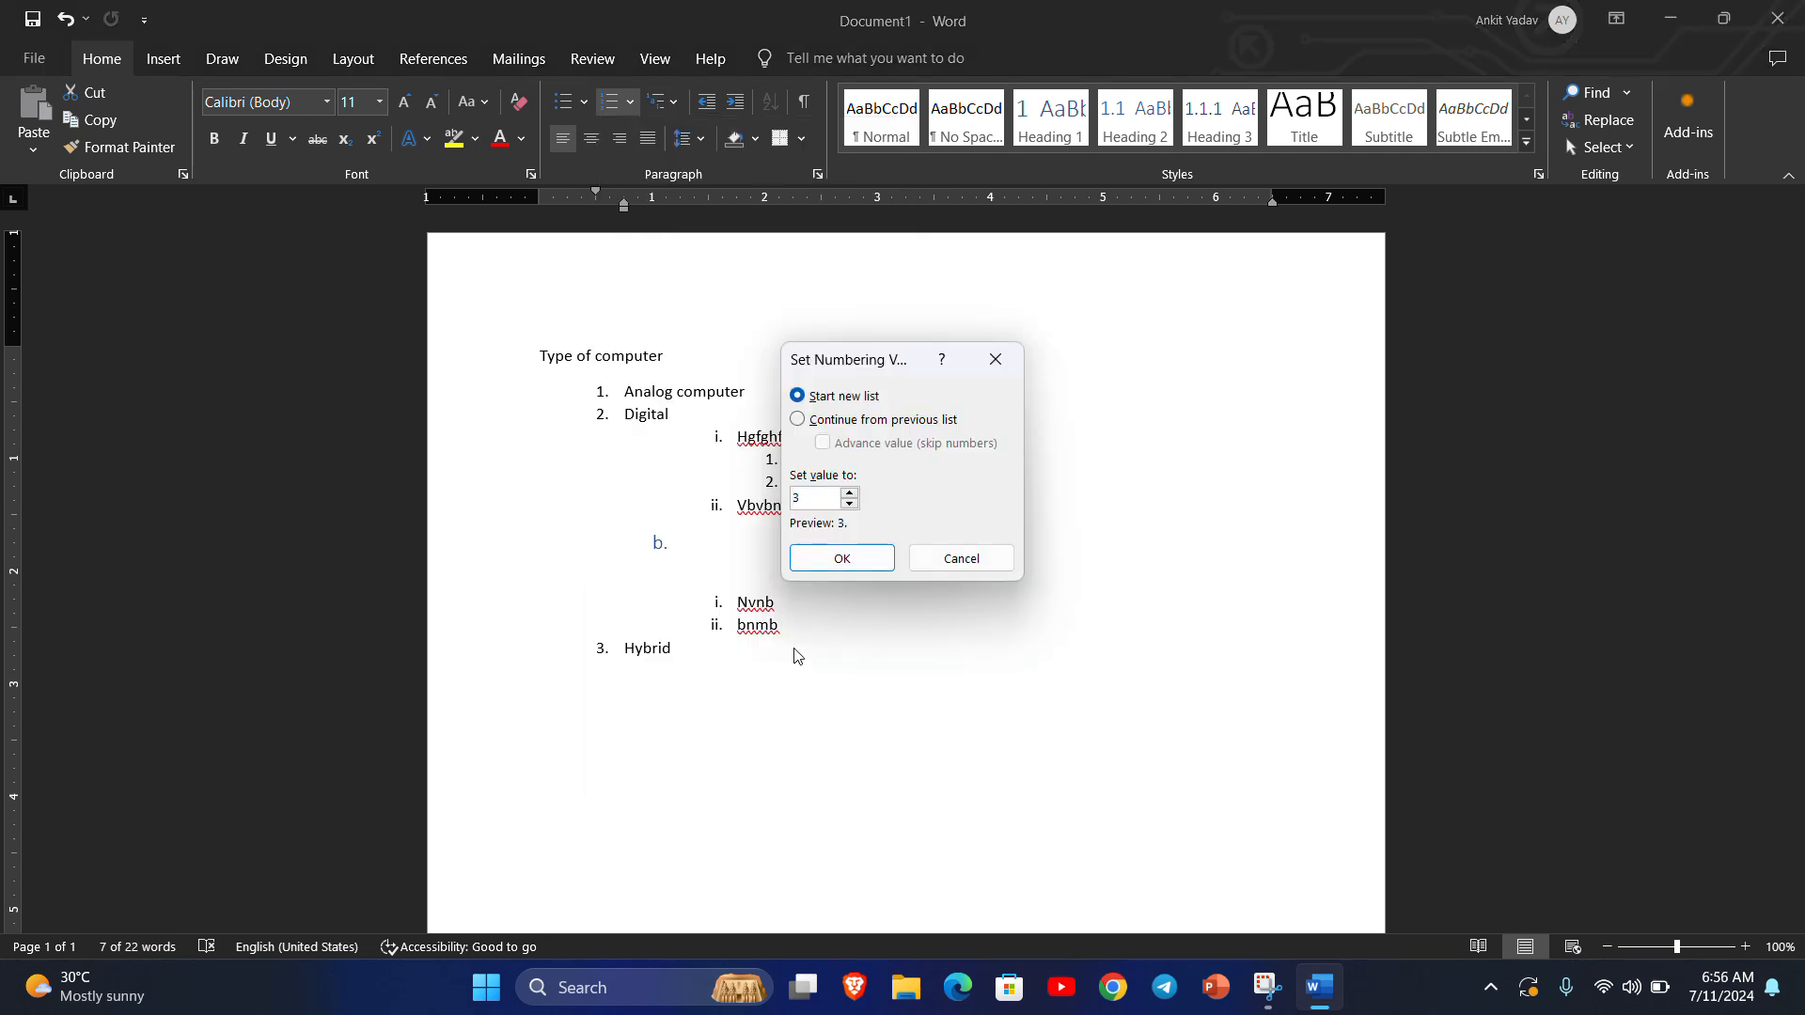
left_click(854, 504)
left_click(831, 564)
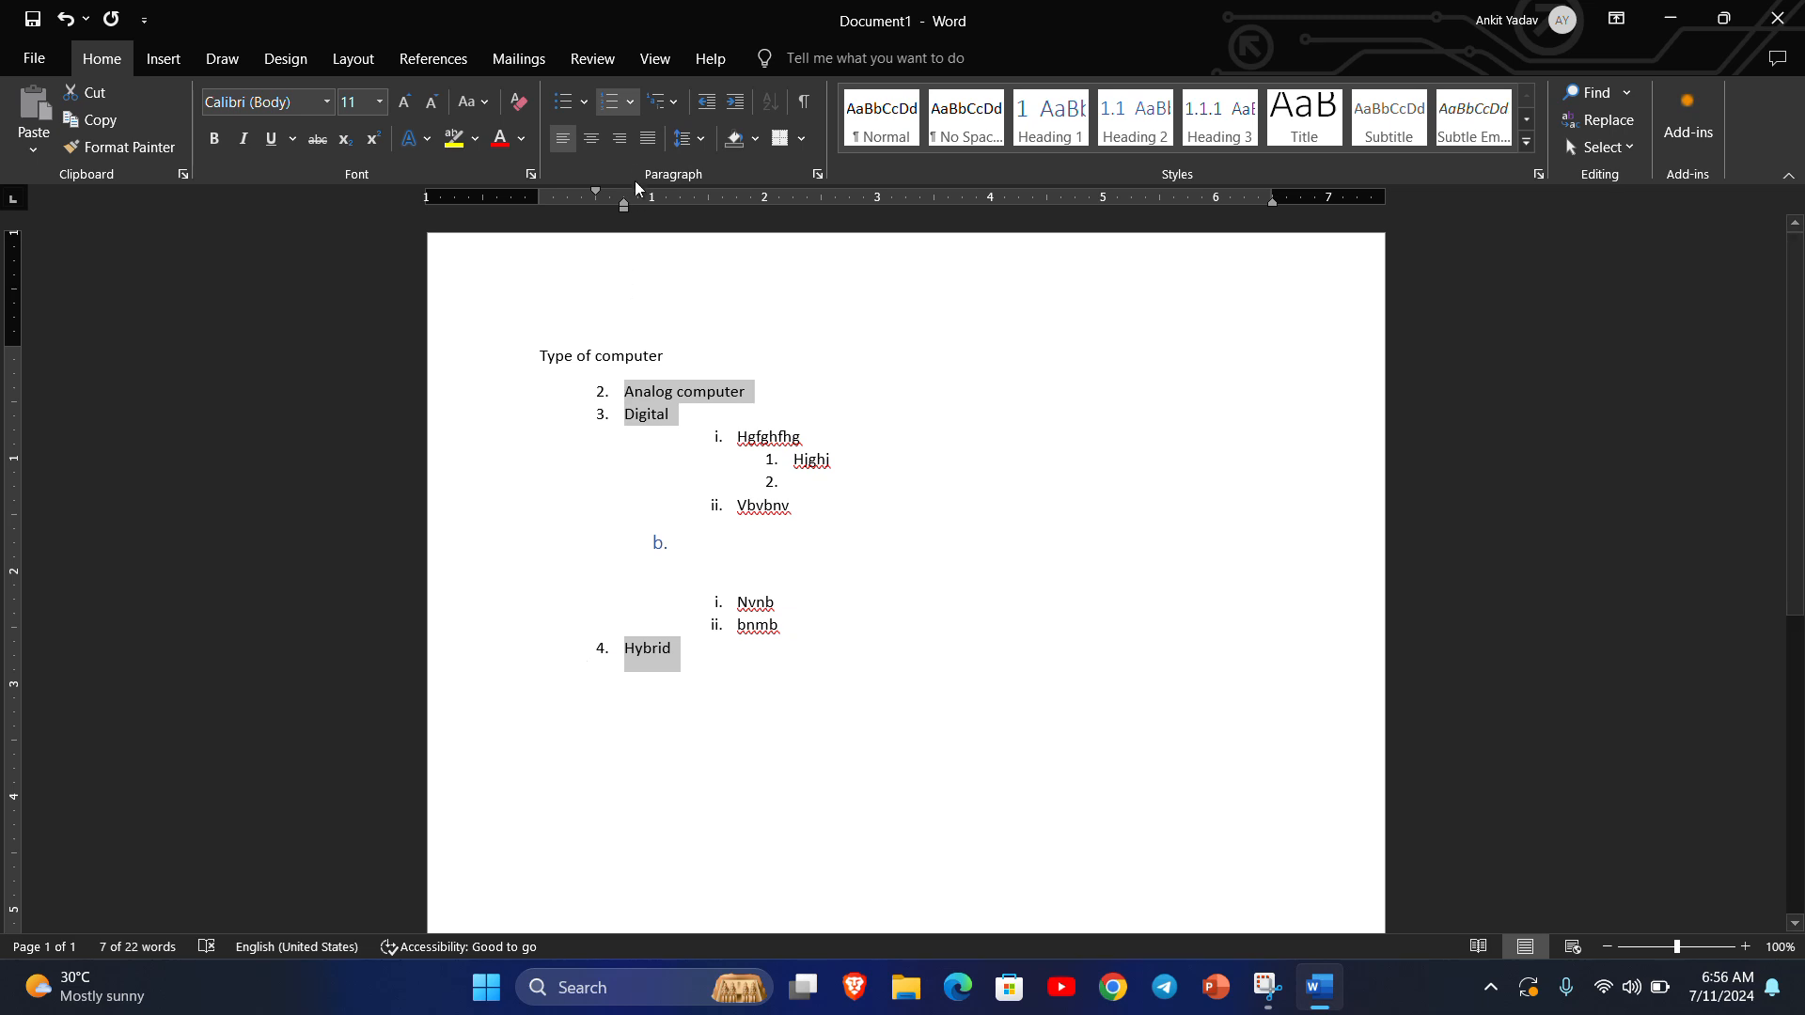
Set the numbering value of the selected top-level items to start a new list at 11.
left_click(628, 111)
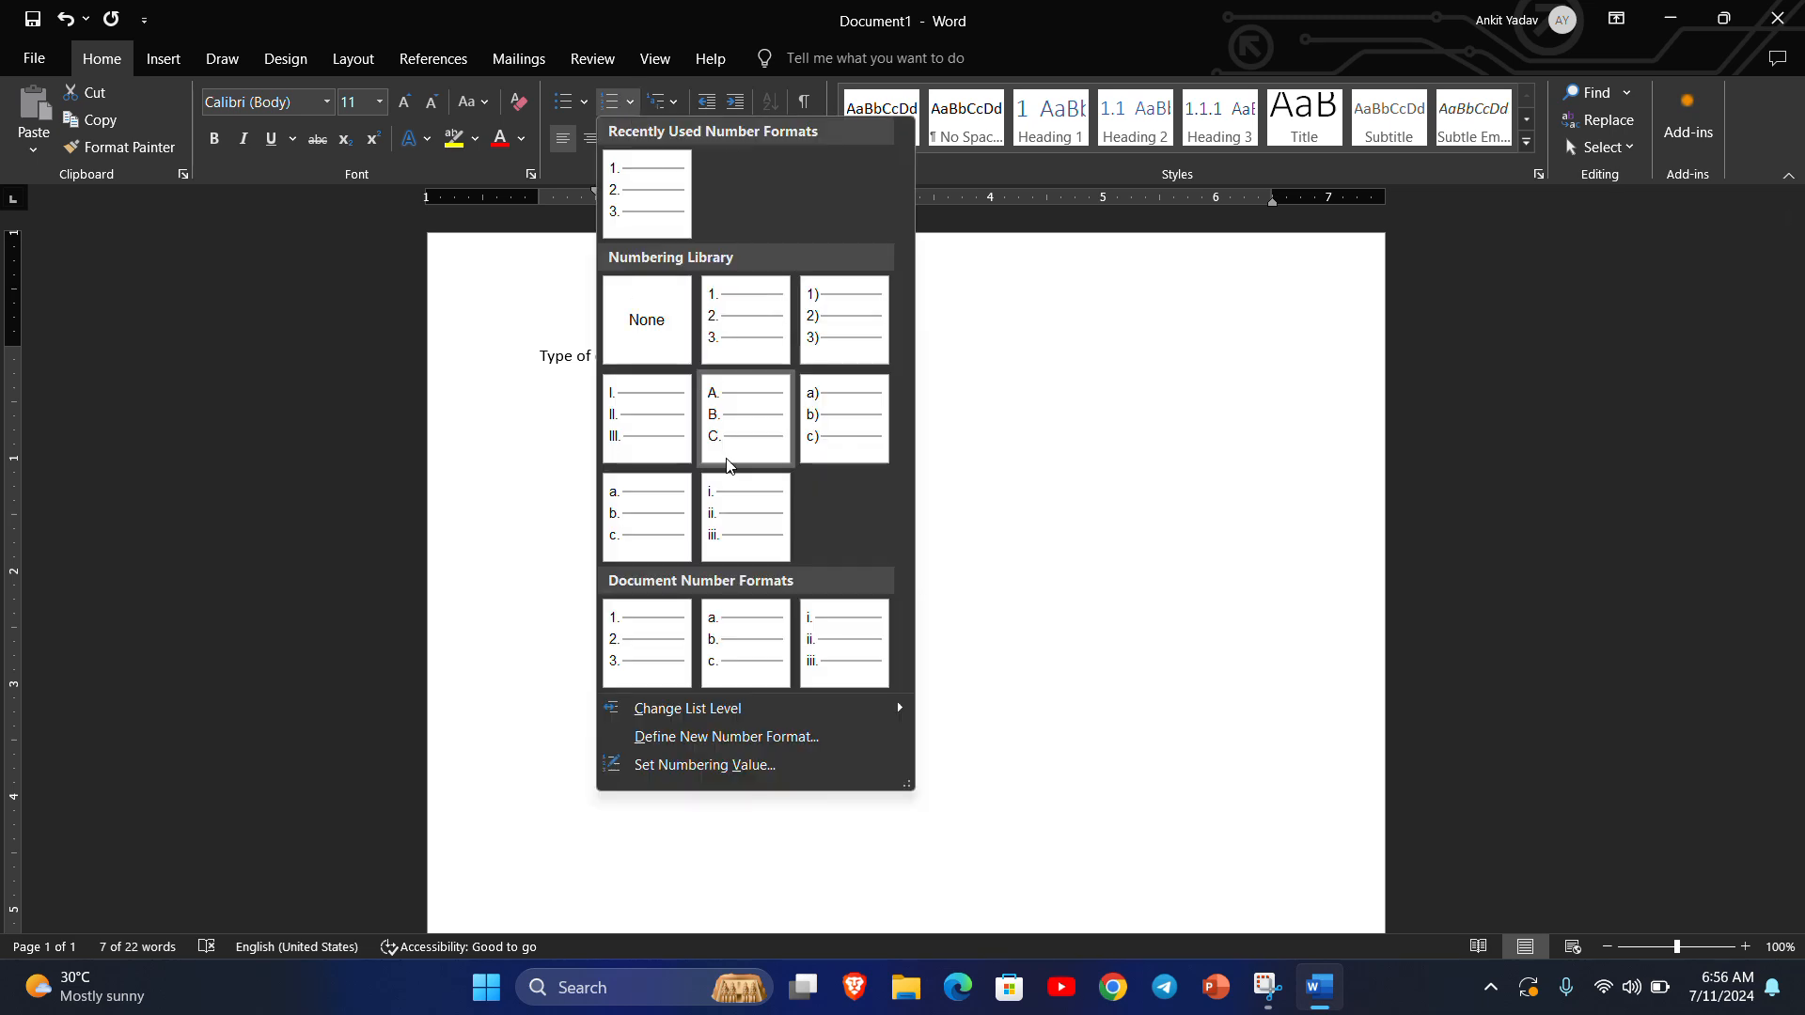
left_click(690, 765)
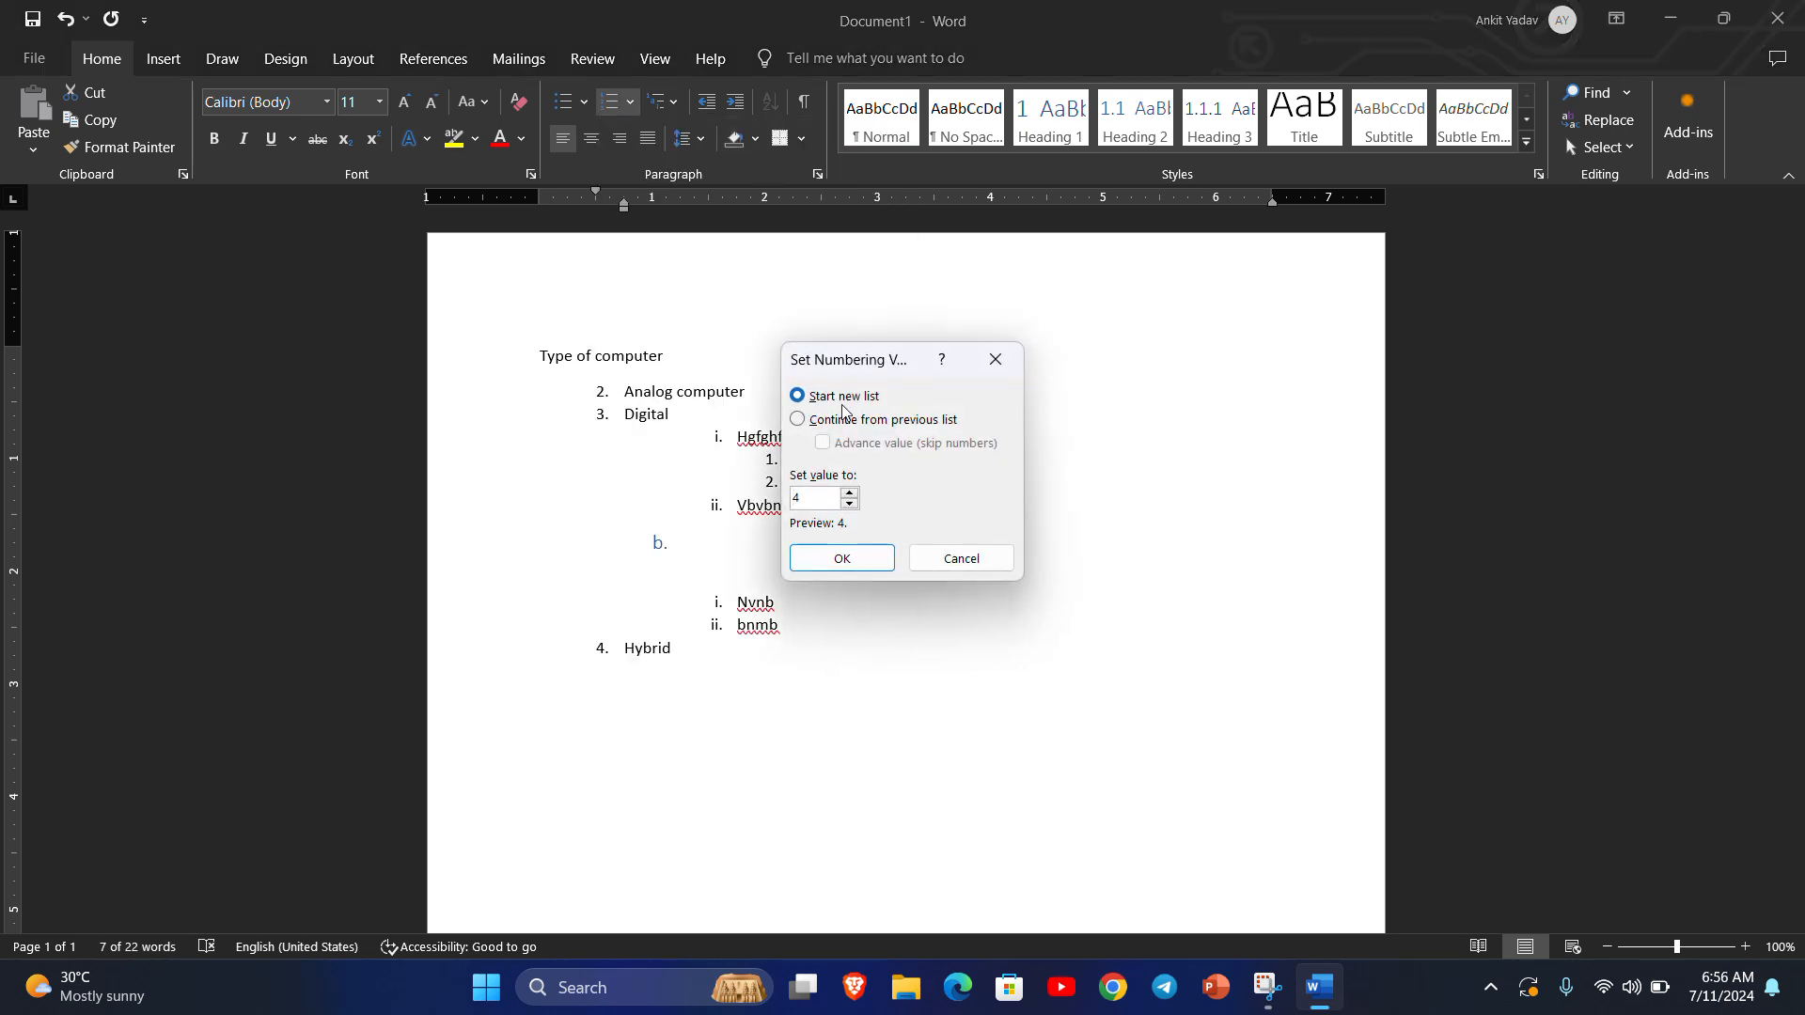
left_click(854, 489)
left_click(854, 490)
left_click(853, 489)
left_click(854, 489)
left_click(853, 490)
left_click(854, 490)
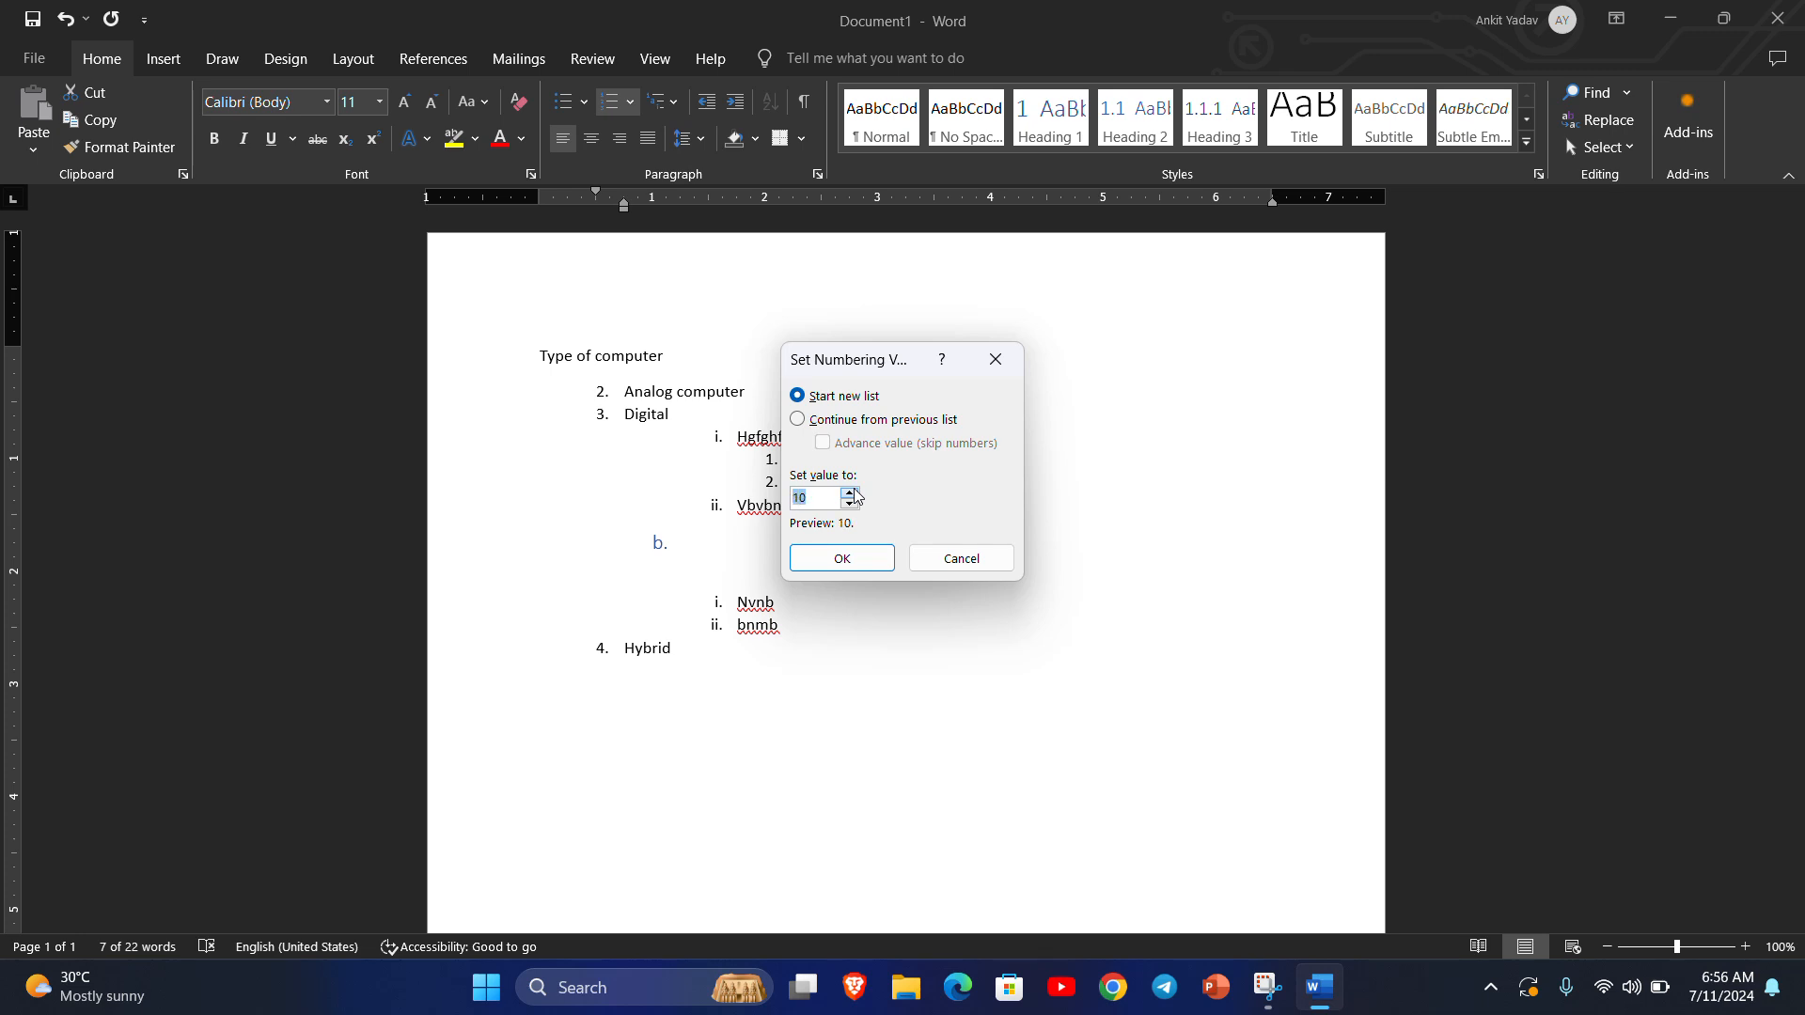
left_click(832, 558)
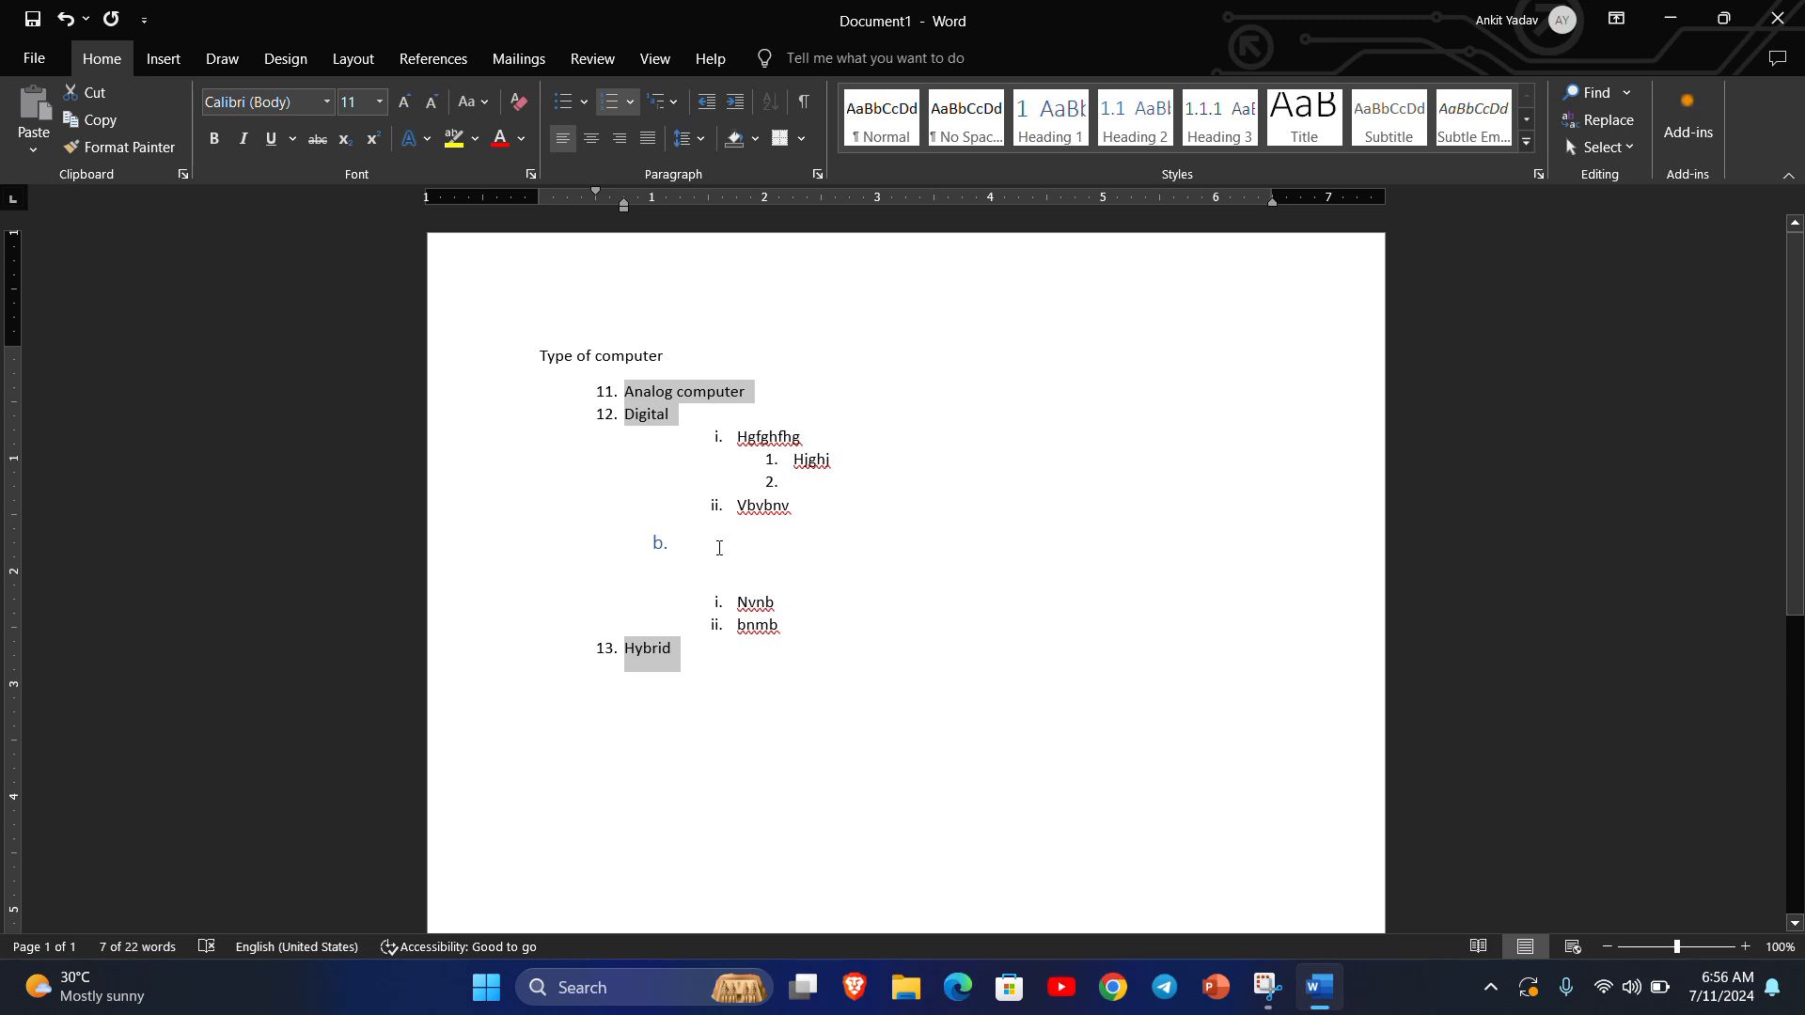
Set the numbering value of the selected top-level items back to start at 1.
left_click(637, 106)
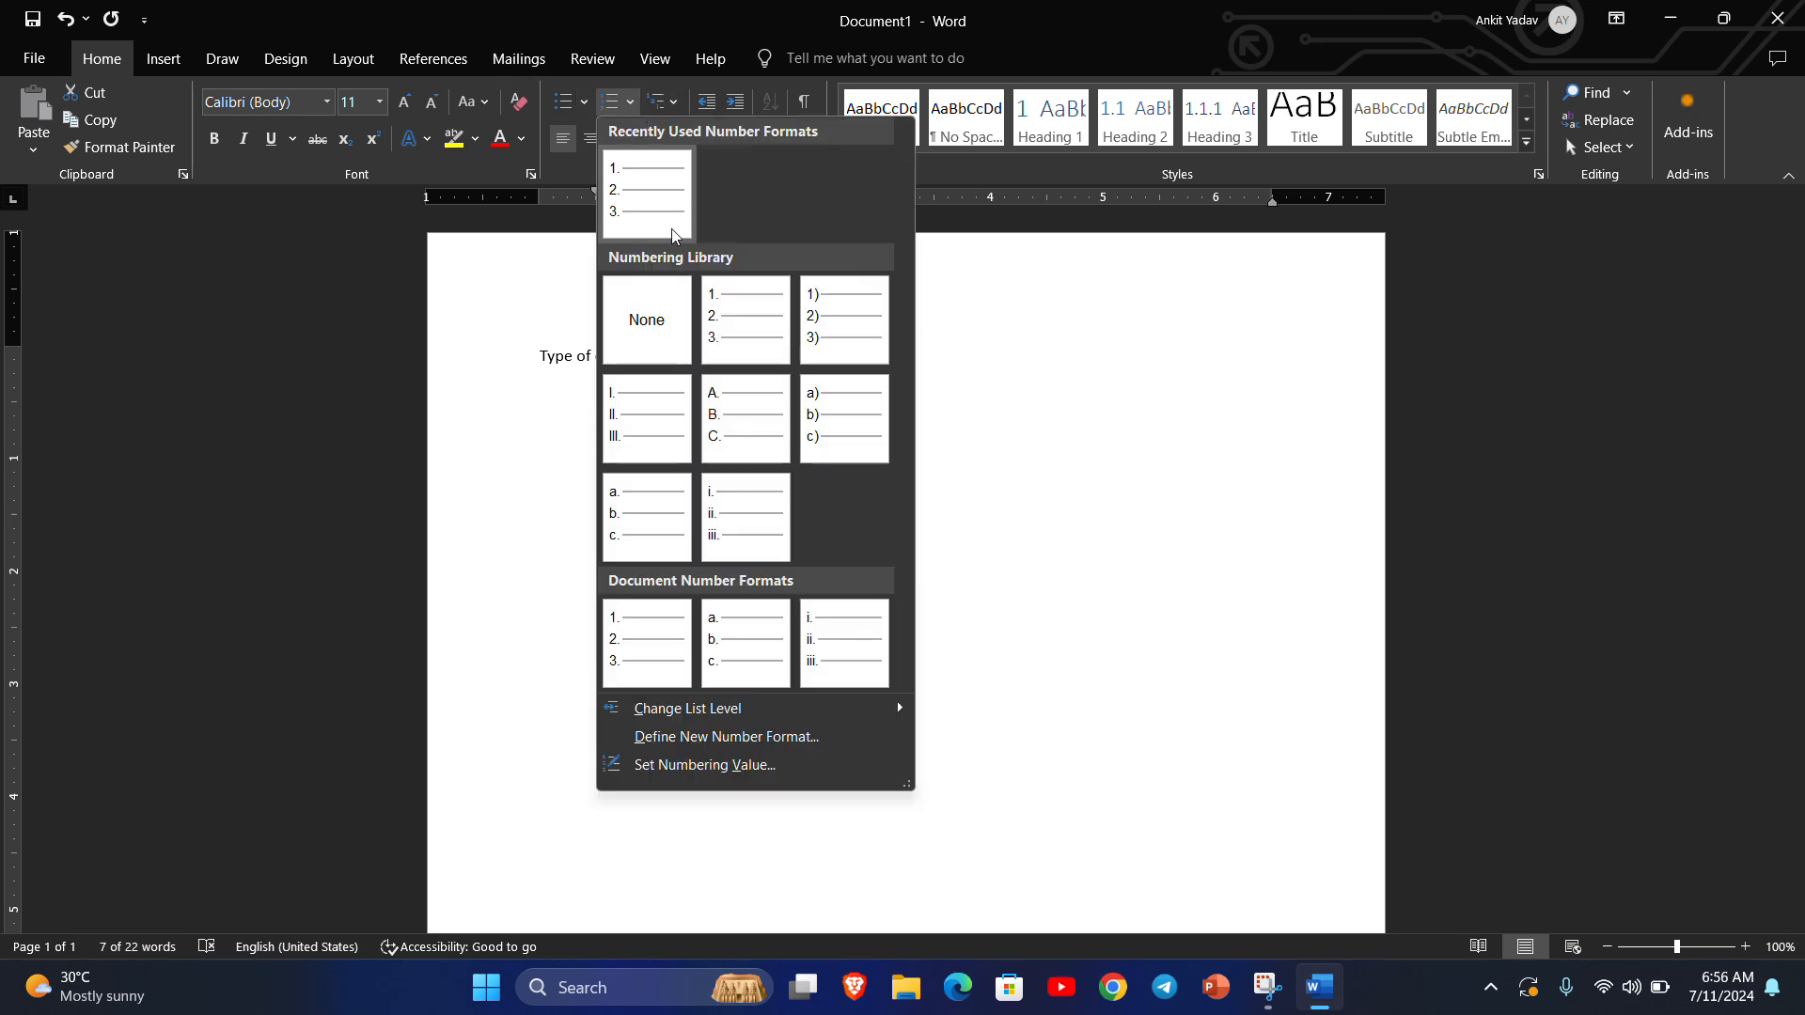
left_click(711, 765)
double_click(797, 499)
left_click(849, 508)
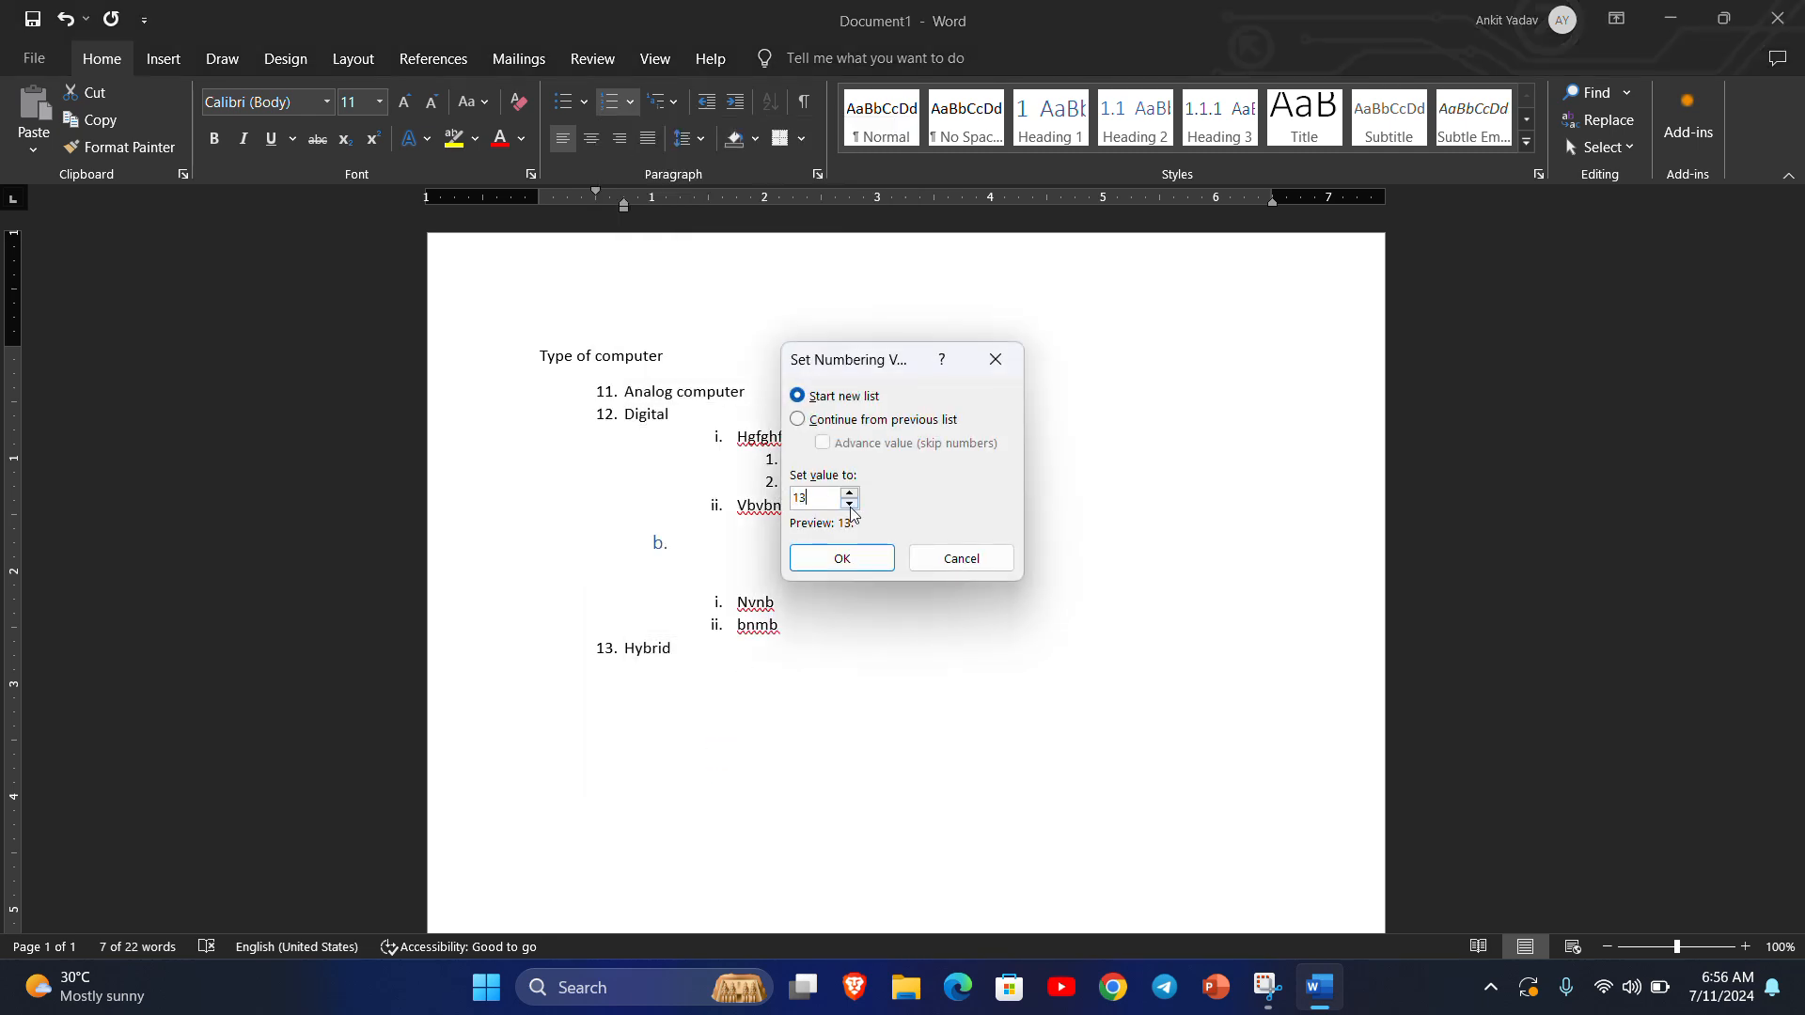
key("BackSpace")
left_click(871, 554)
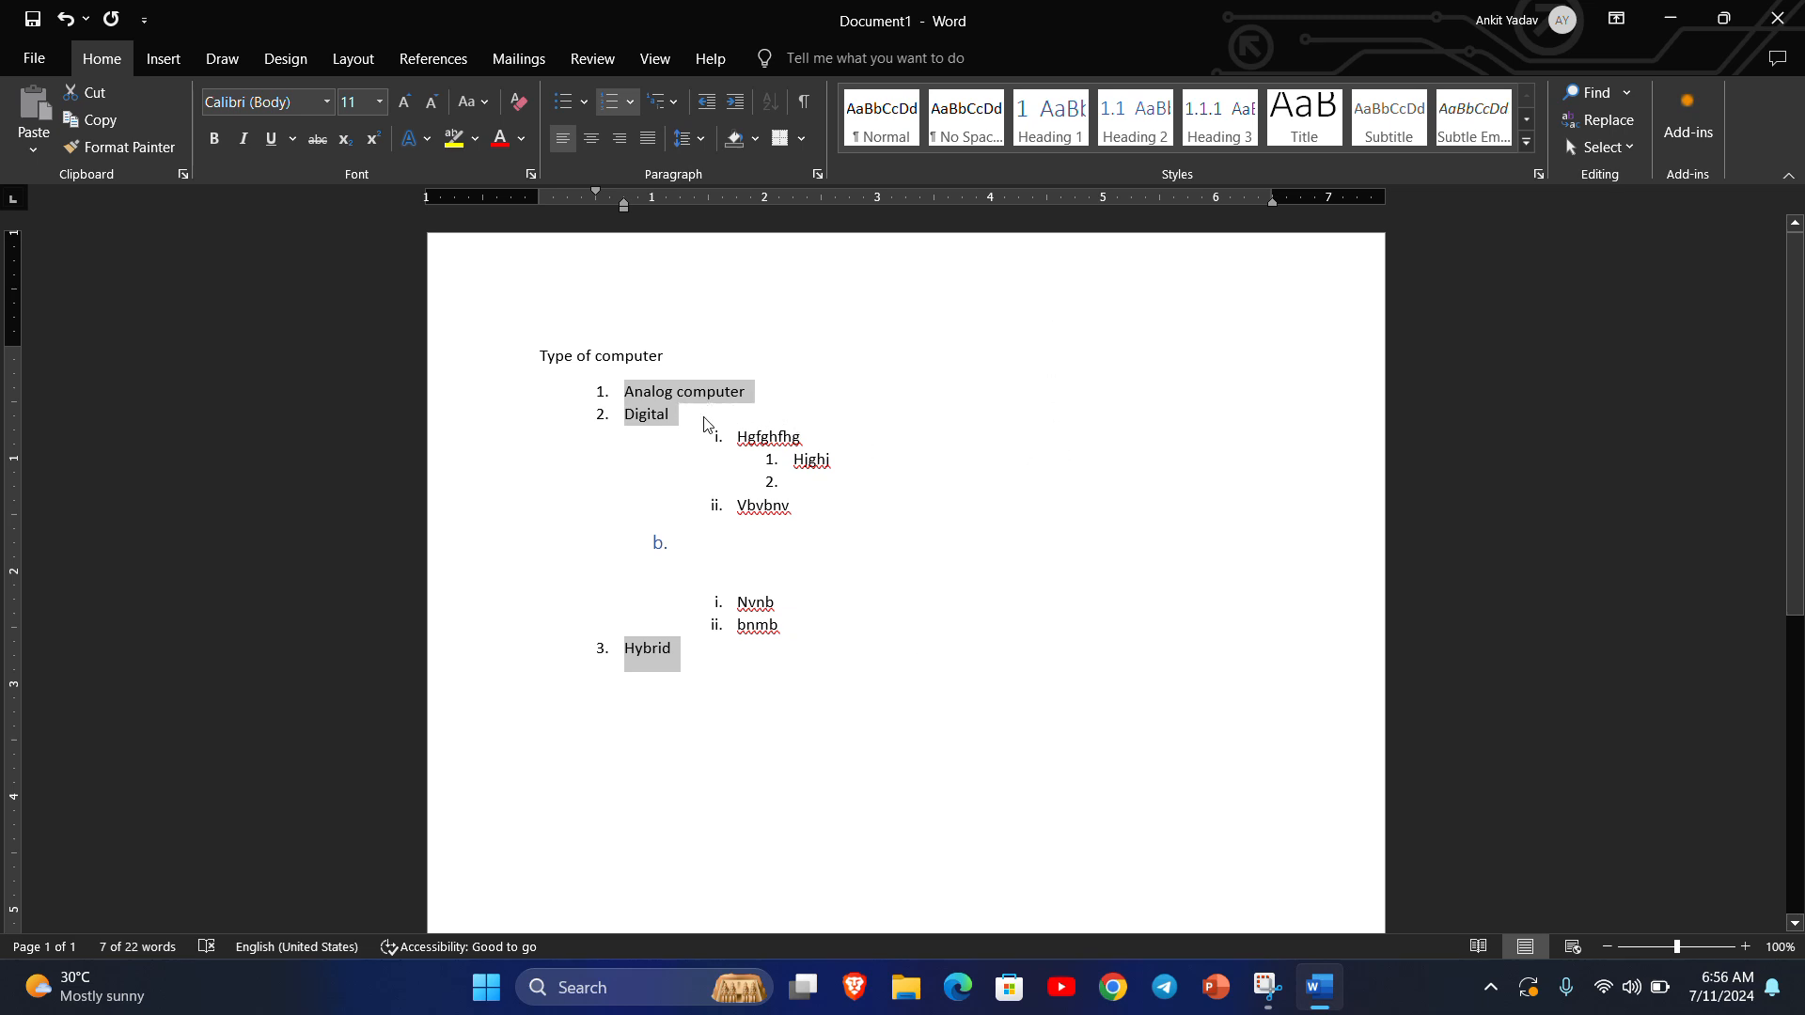
Increase the indent at the "Analog computer" item by two increments.
left_click(626, 393)
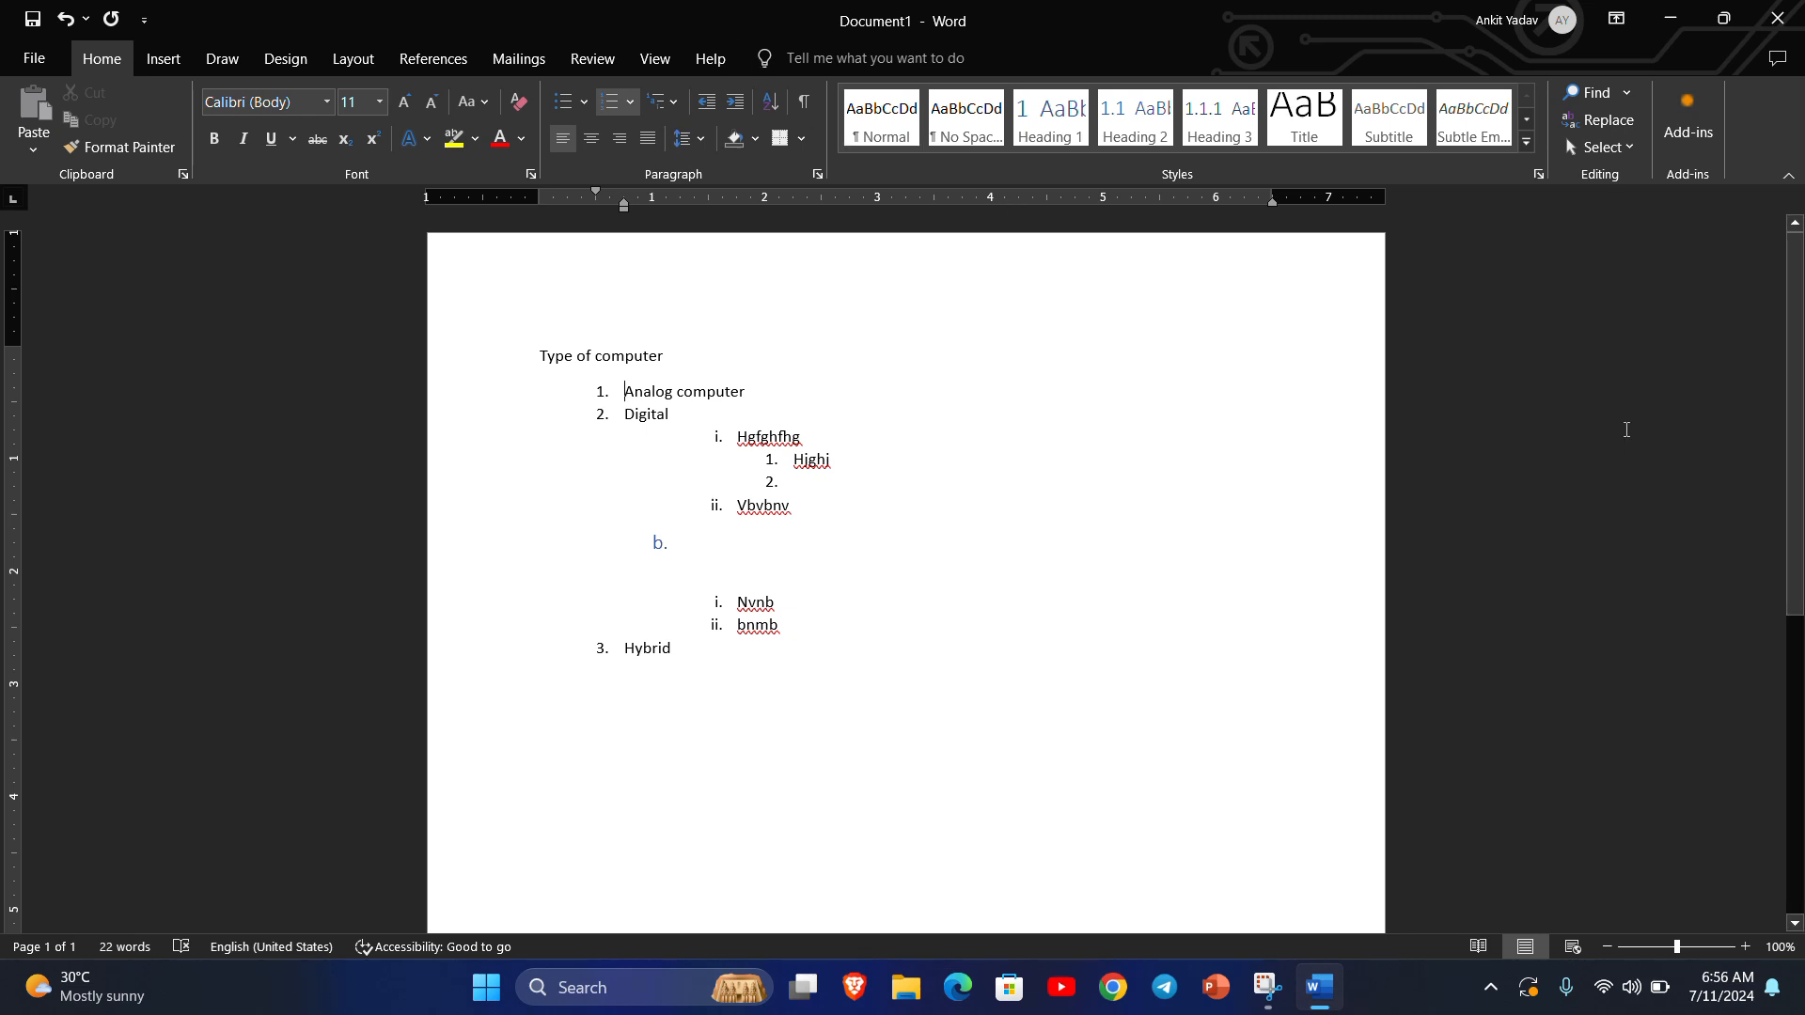
left_click(739, 111)
left_click(739, 111)
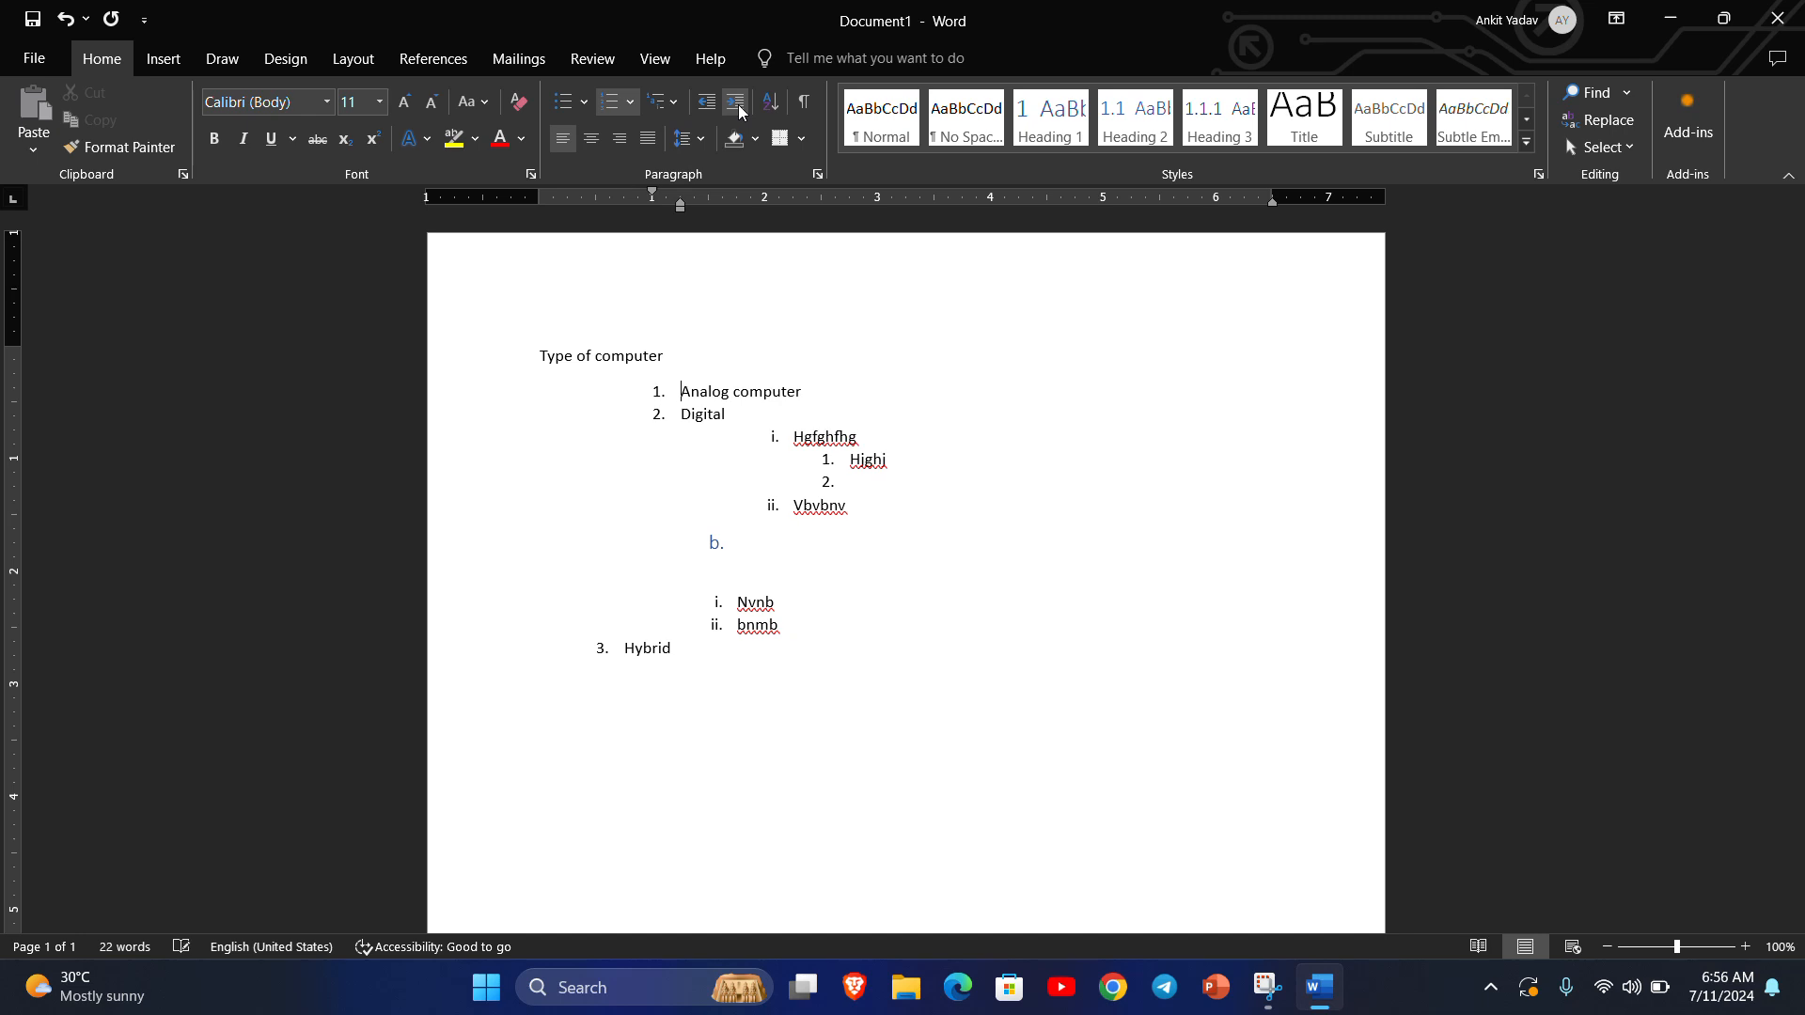
Increase the indent at the "Analog computer" item by two more increments and decrease it back by four increments.
left_click(739, 111)
left_click(738, 111)
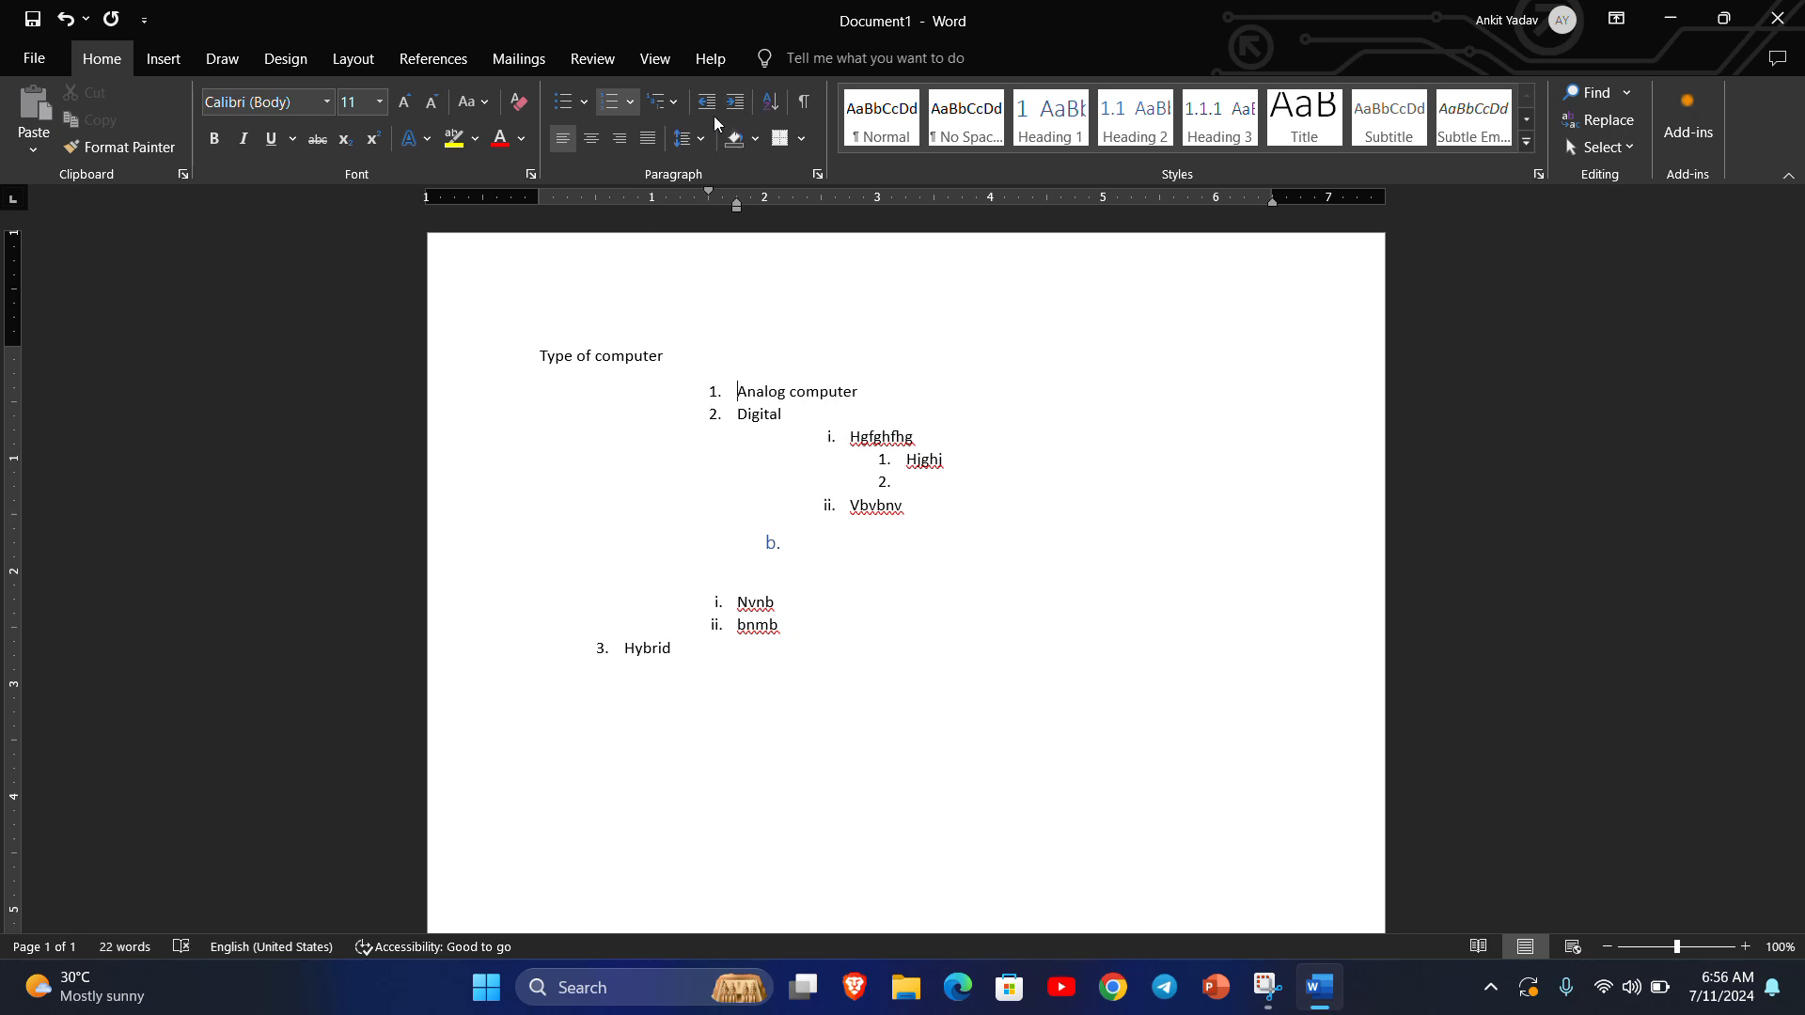
left_click(707, 110)
left_click(707, 110)
left_click(707, 110)
left_click(707, 110)
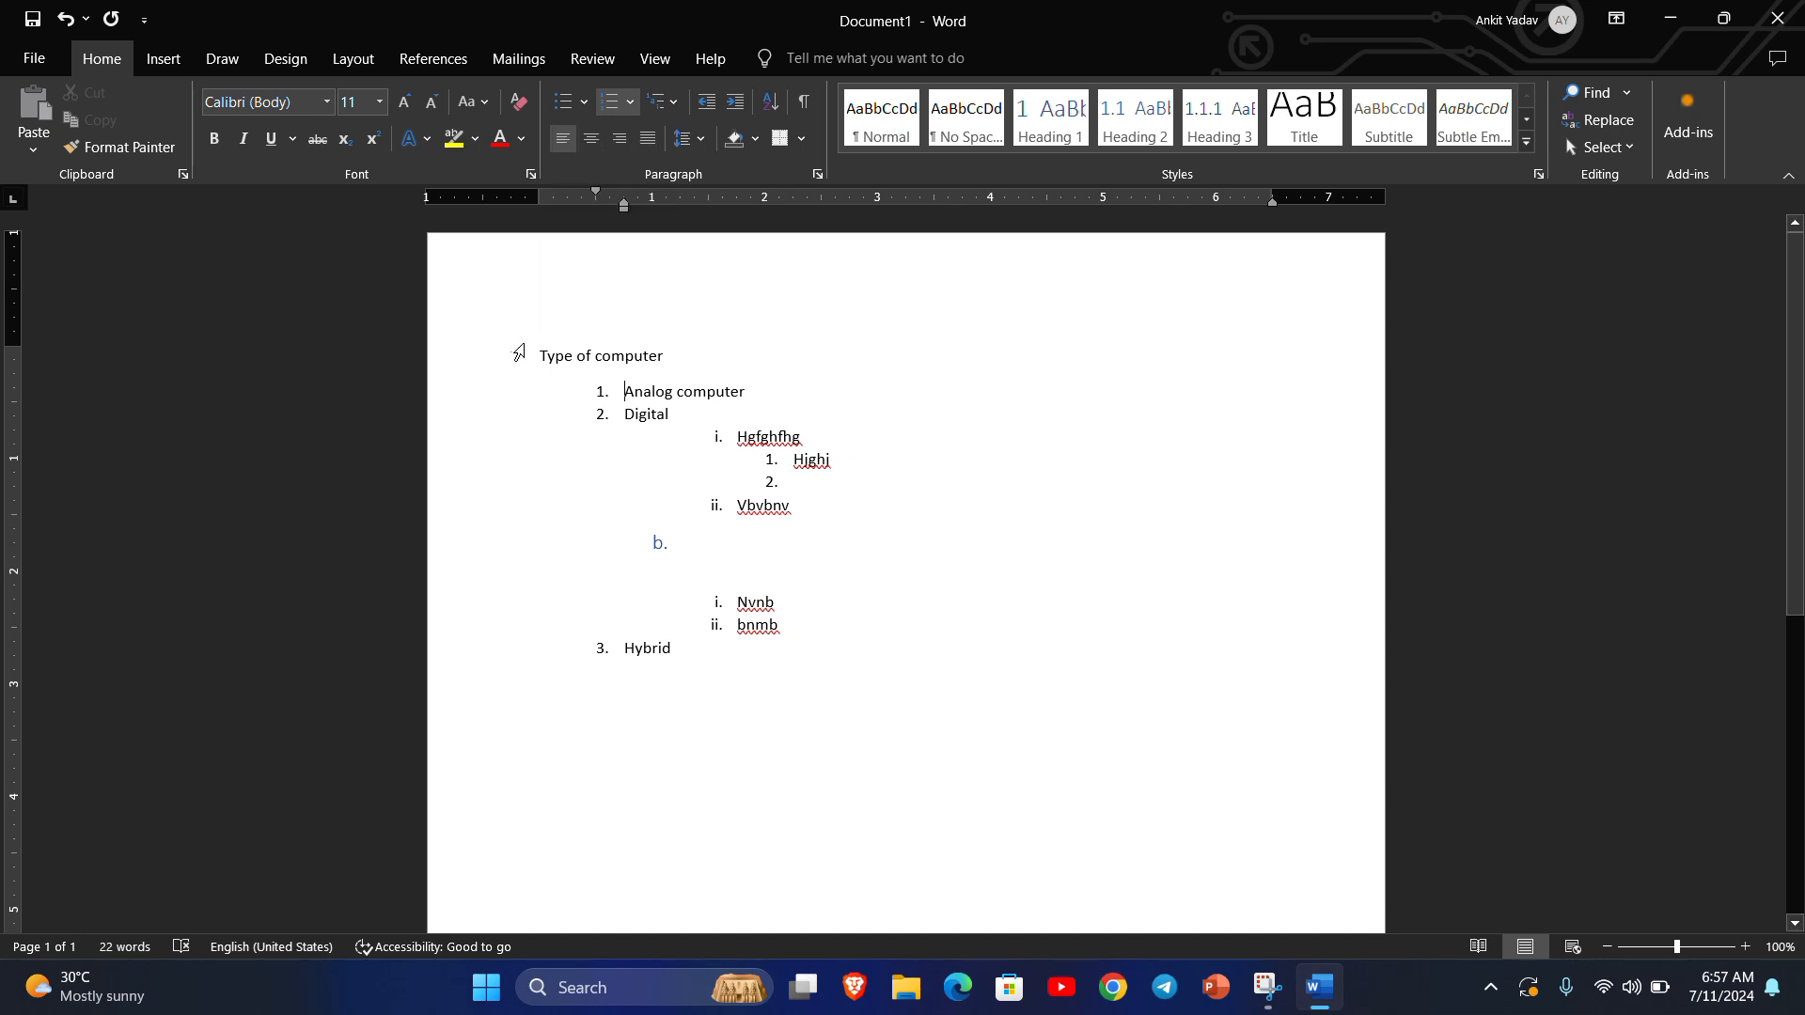
Try centre and right alignment on the "Type of computer" heading and return it to left alignment.
left_click_drag(534, 353, 641, 352)
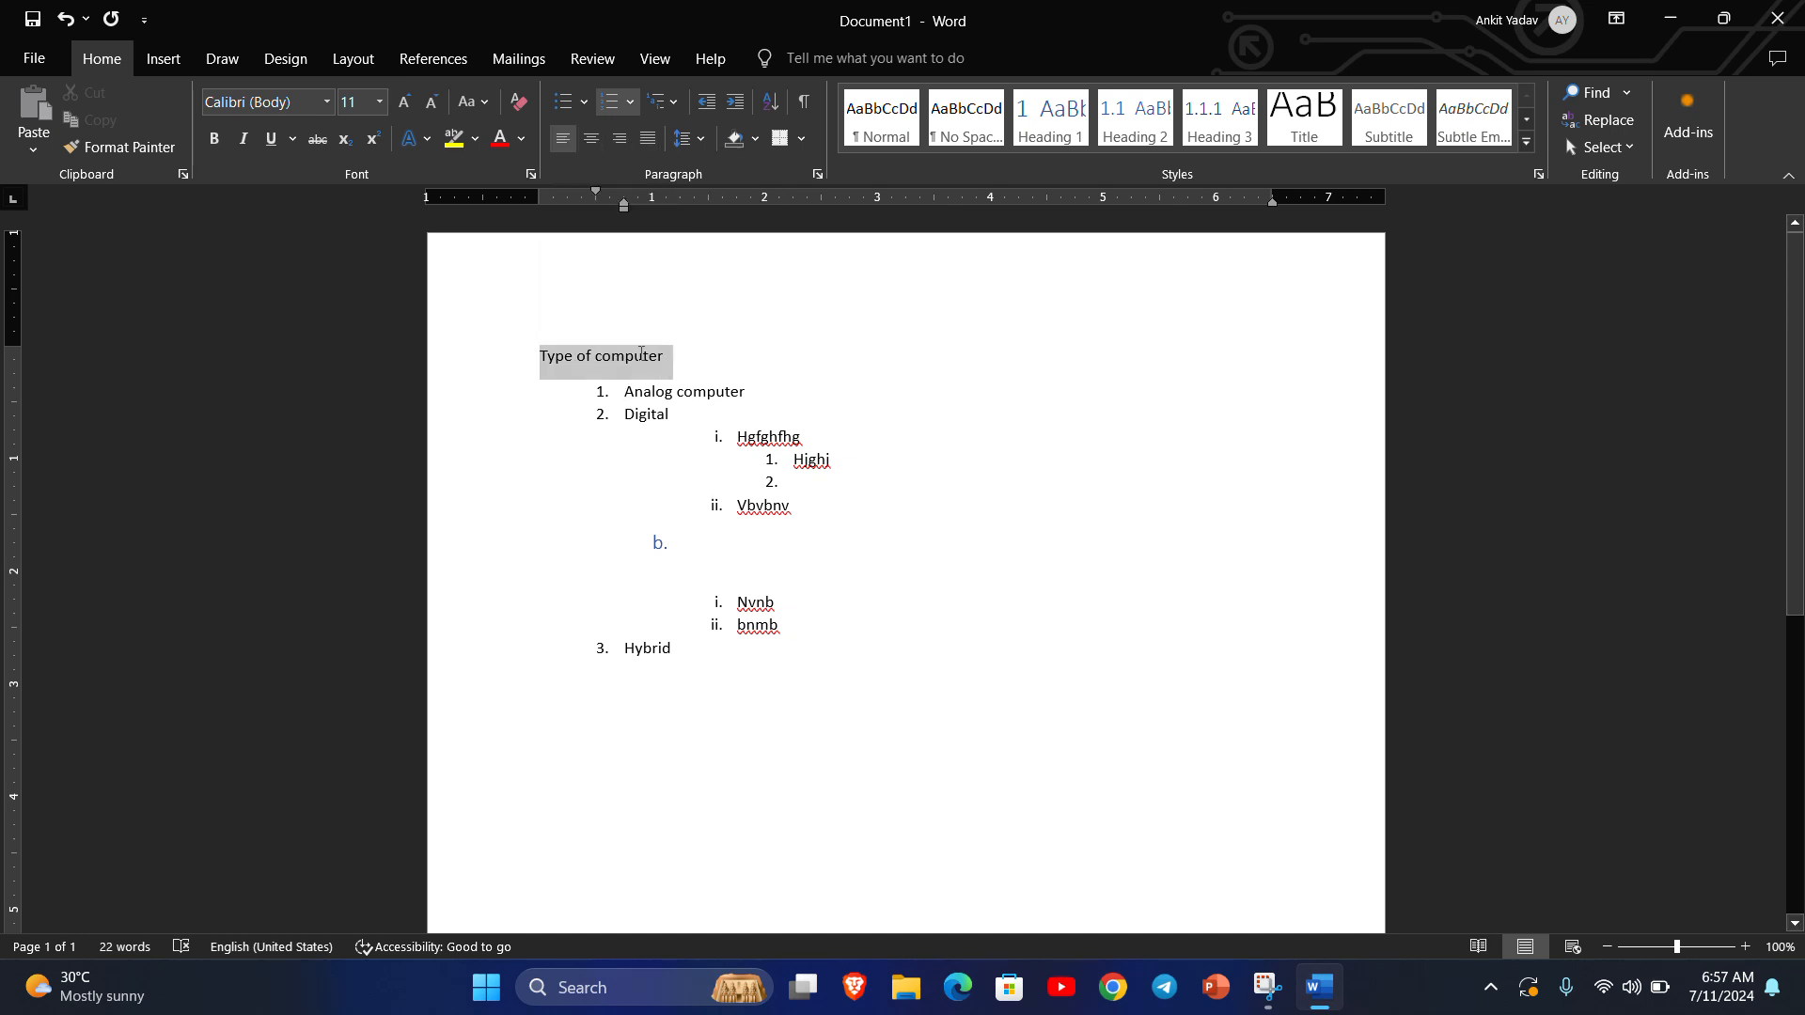
left_click(594, 140)
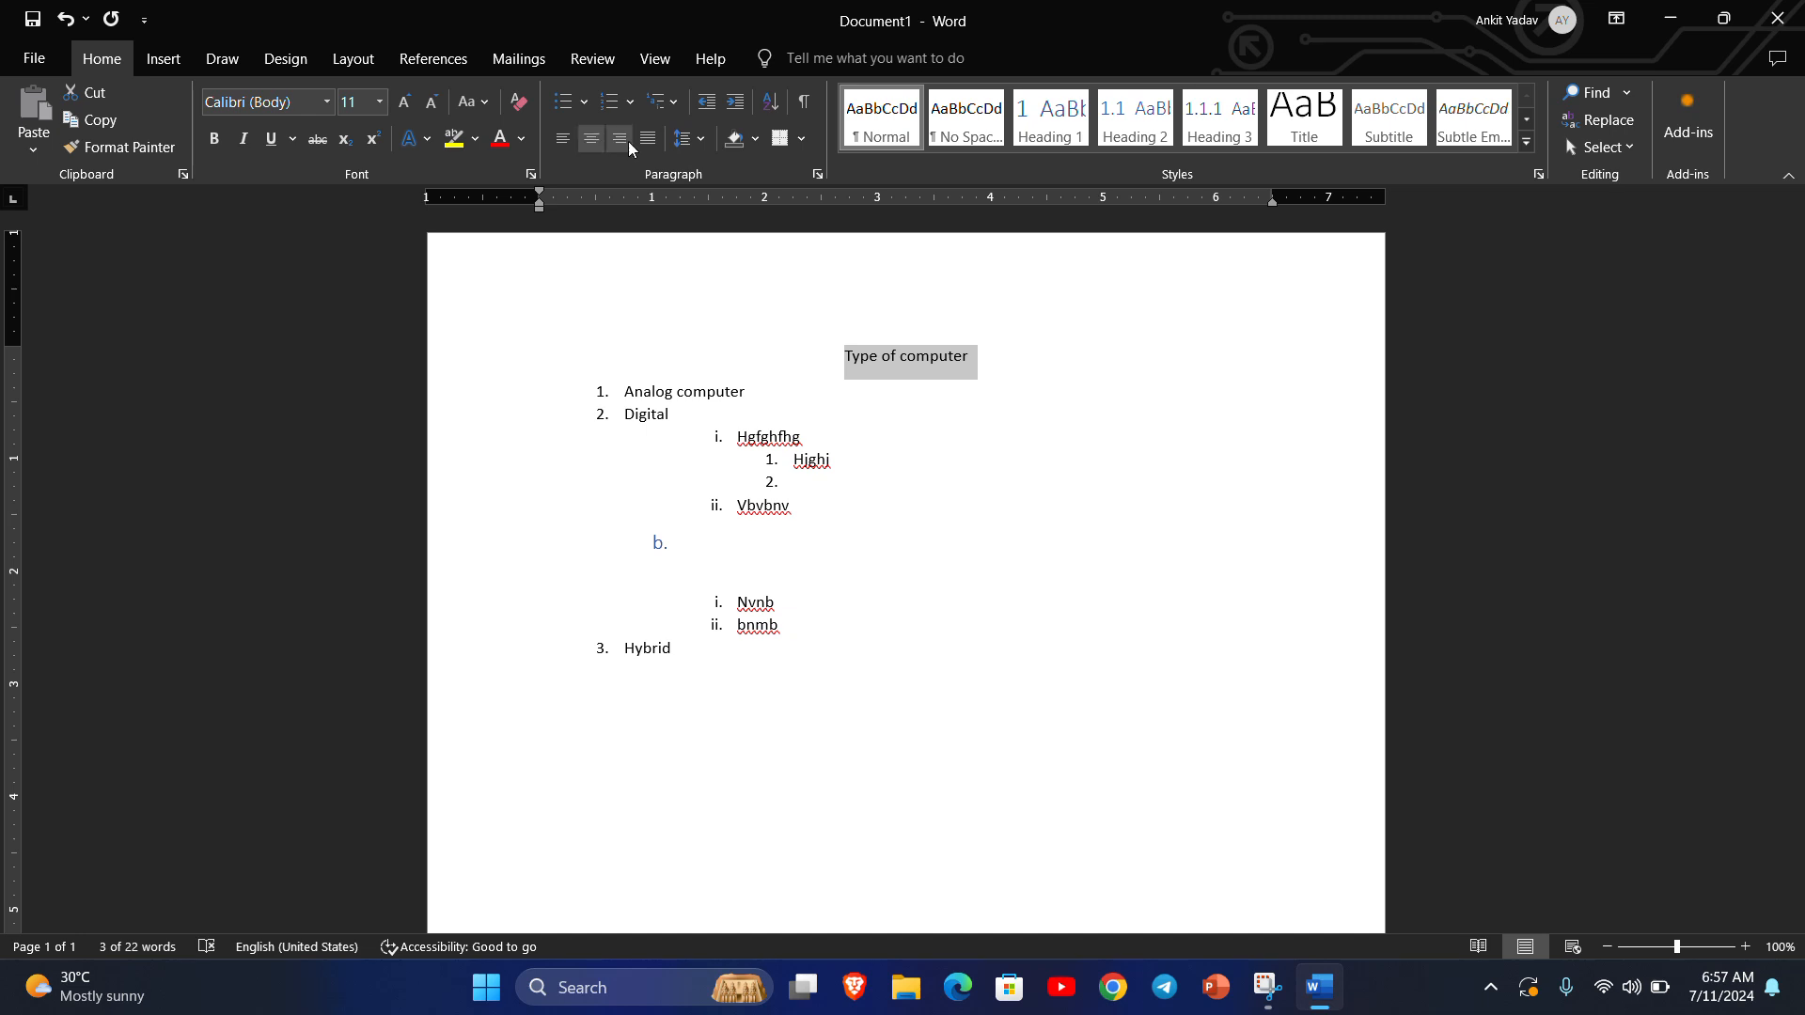
left_click(628, 142)
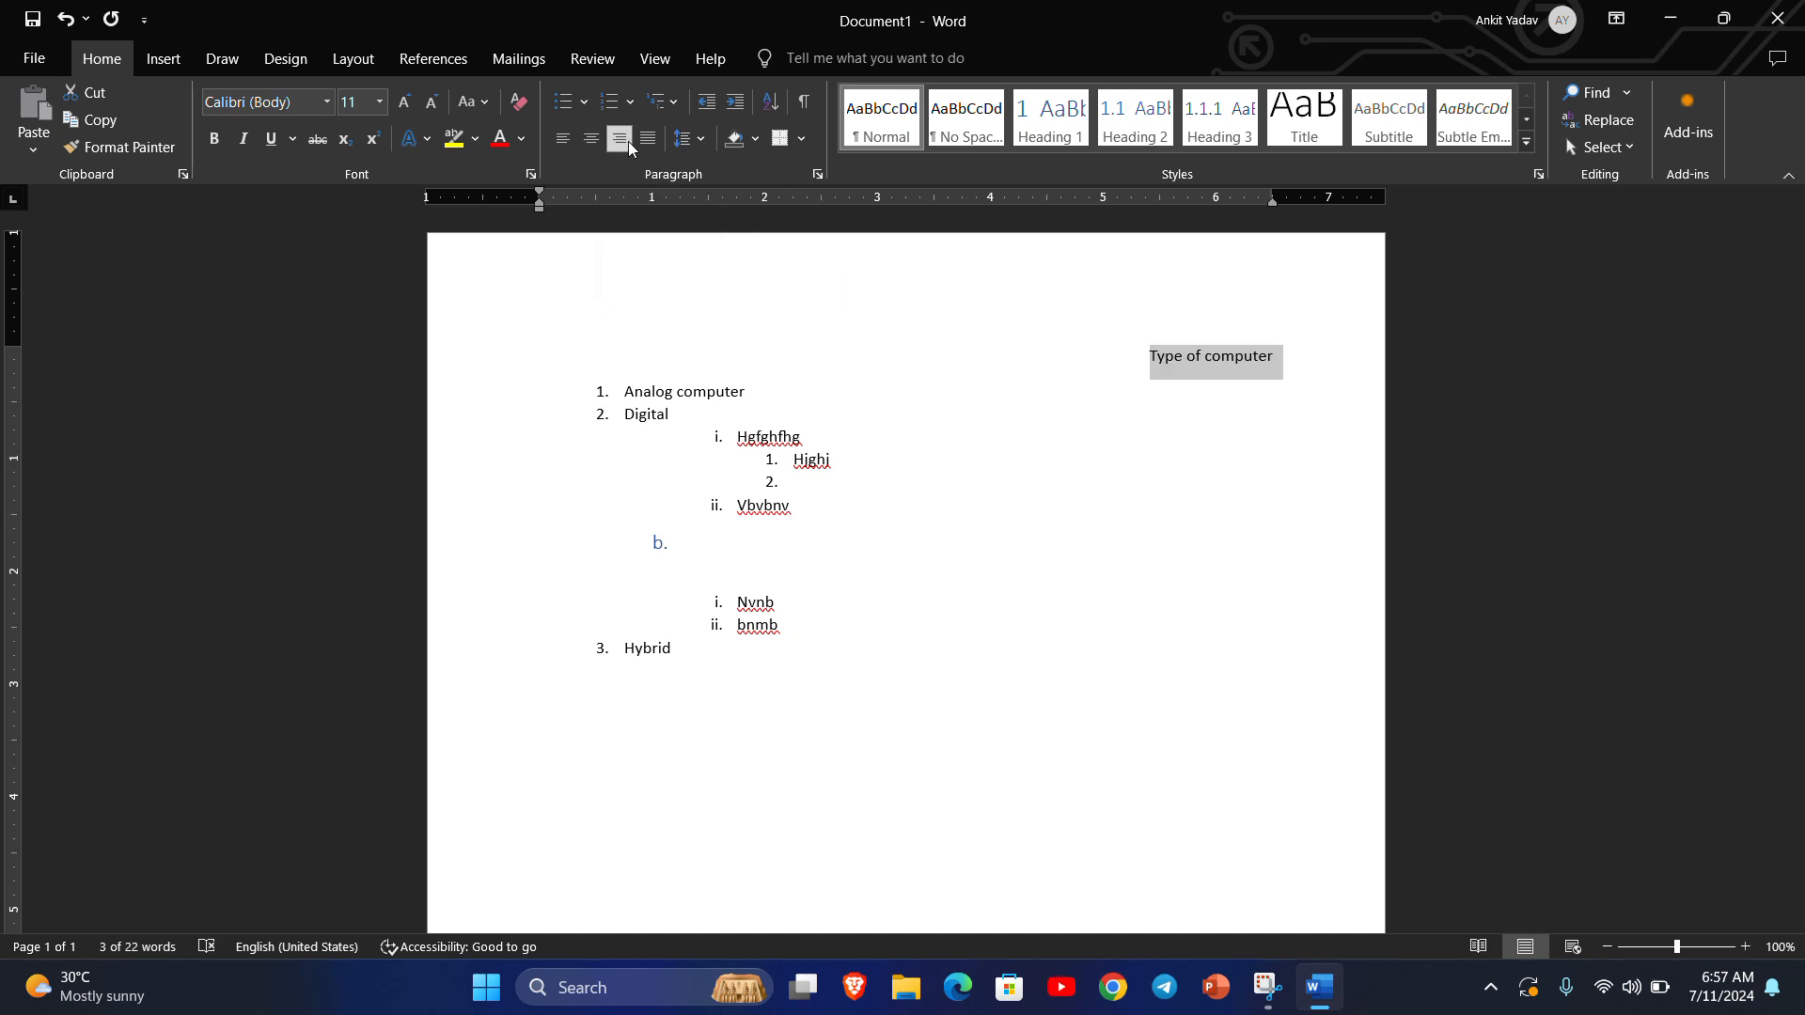
key("ctrl+l")
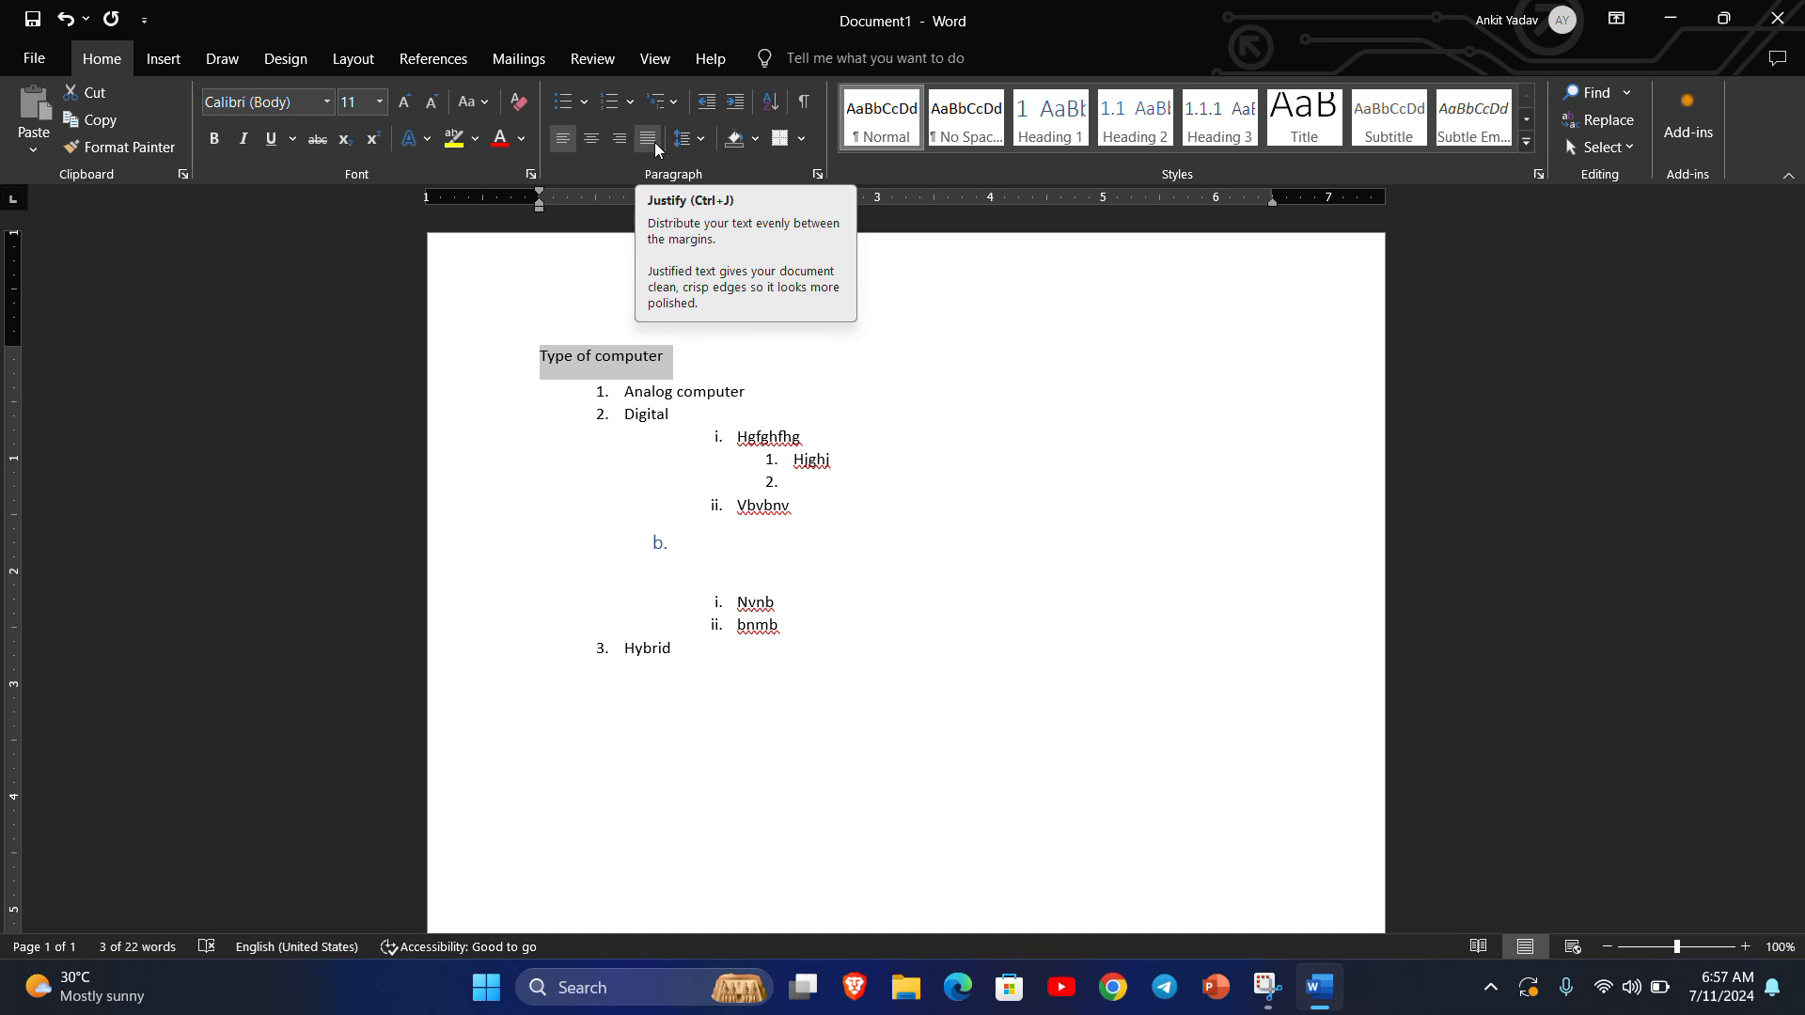
Set the line spacing of the "Type of computer" heading and the "Analog computer" item to 1.0.
left_click(595, 364)
left_click_drag(542, 355, 752, 395)
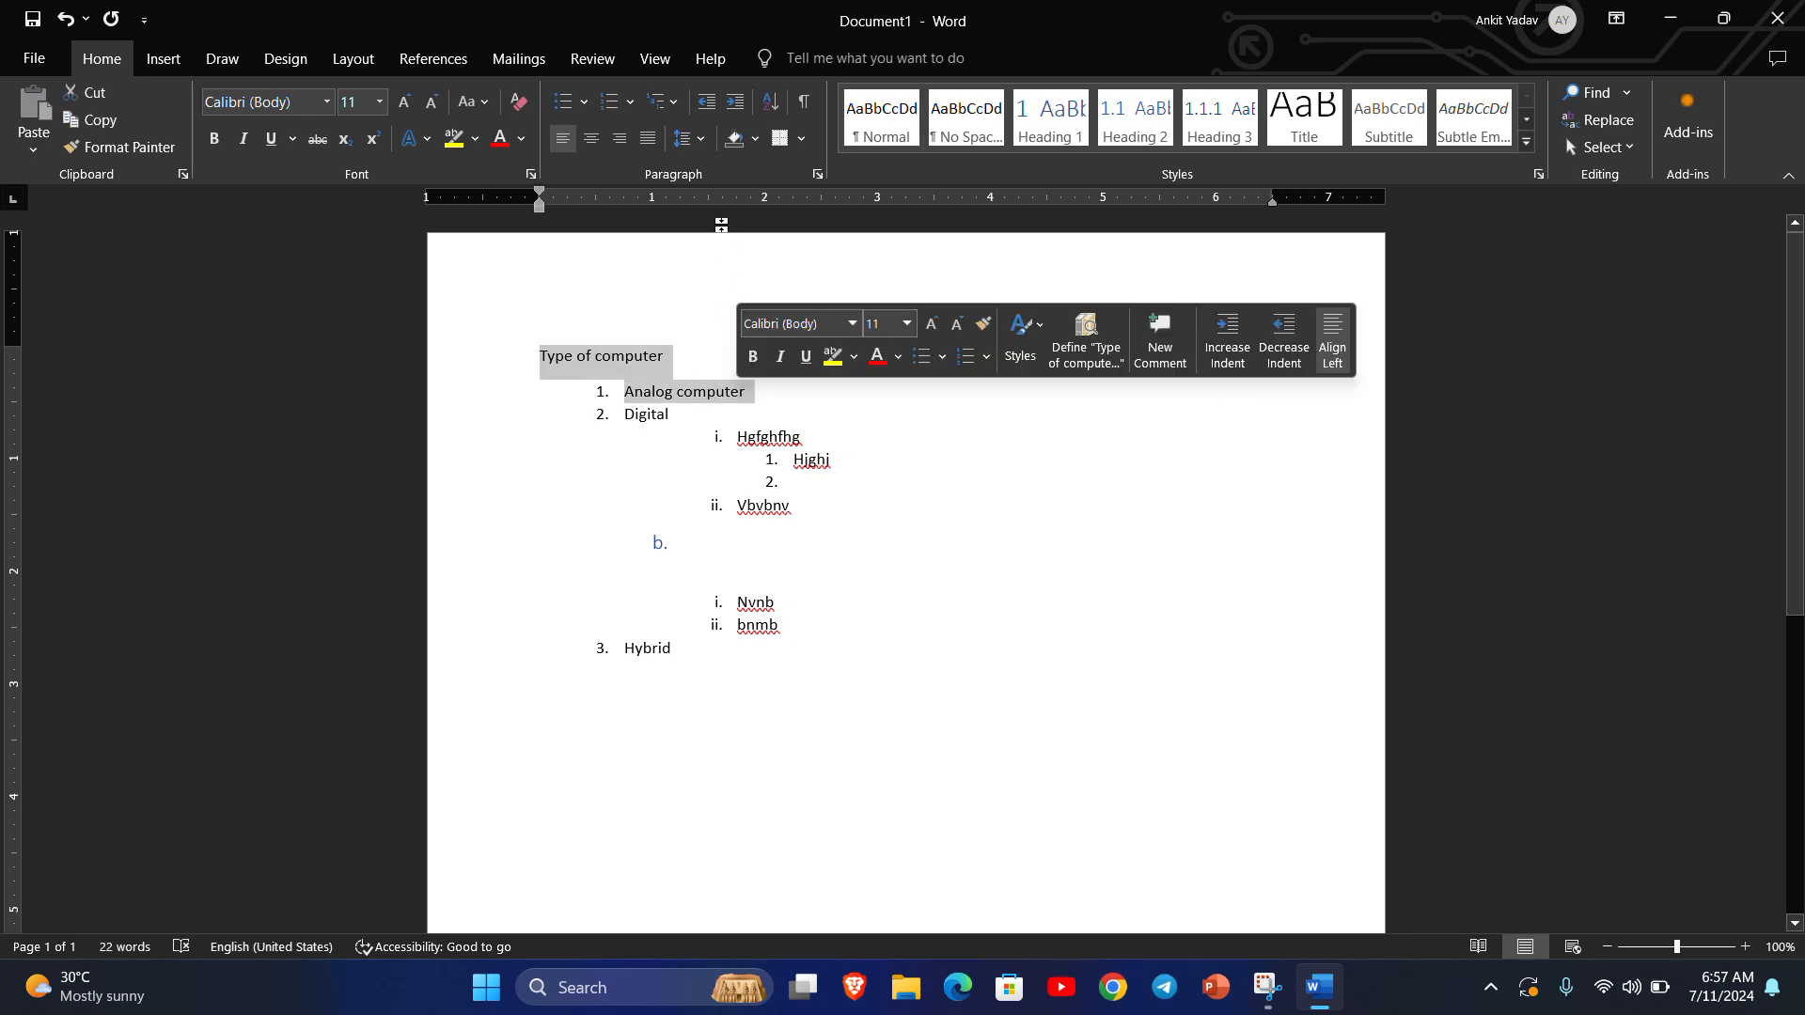
left_click(701, 141)
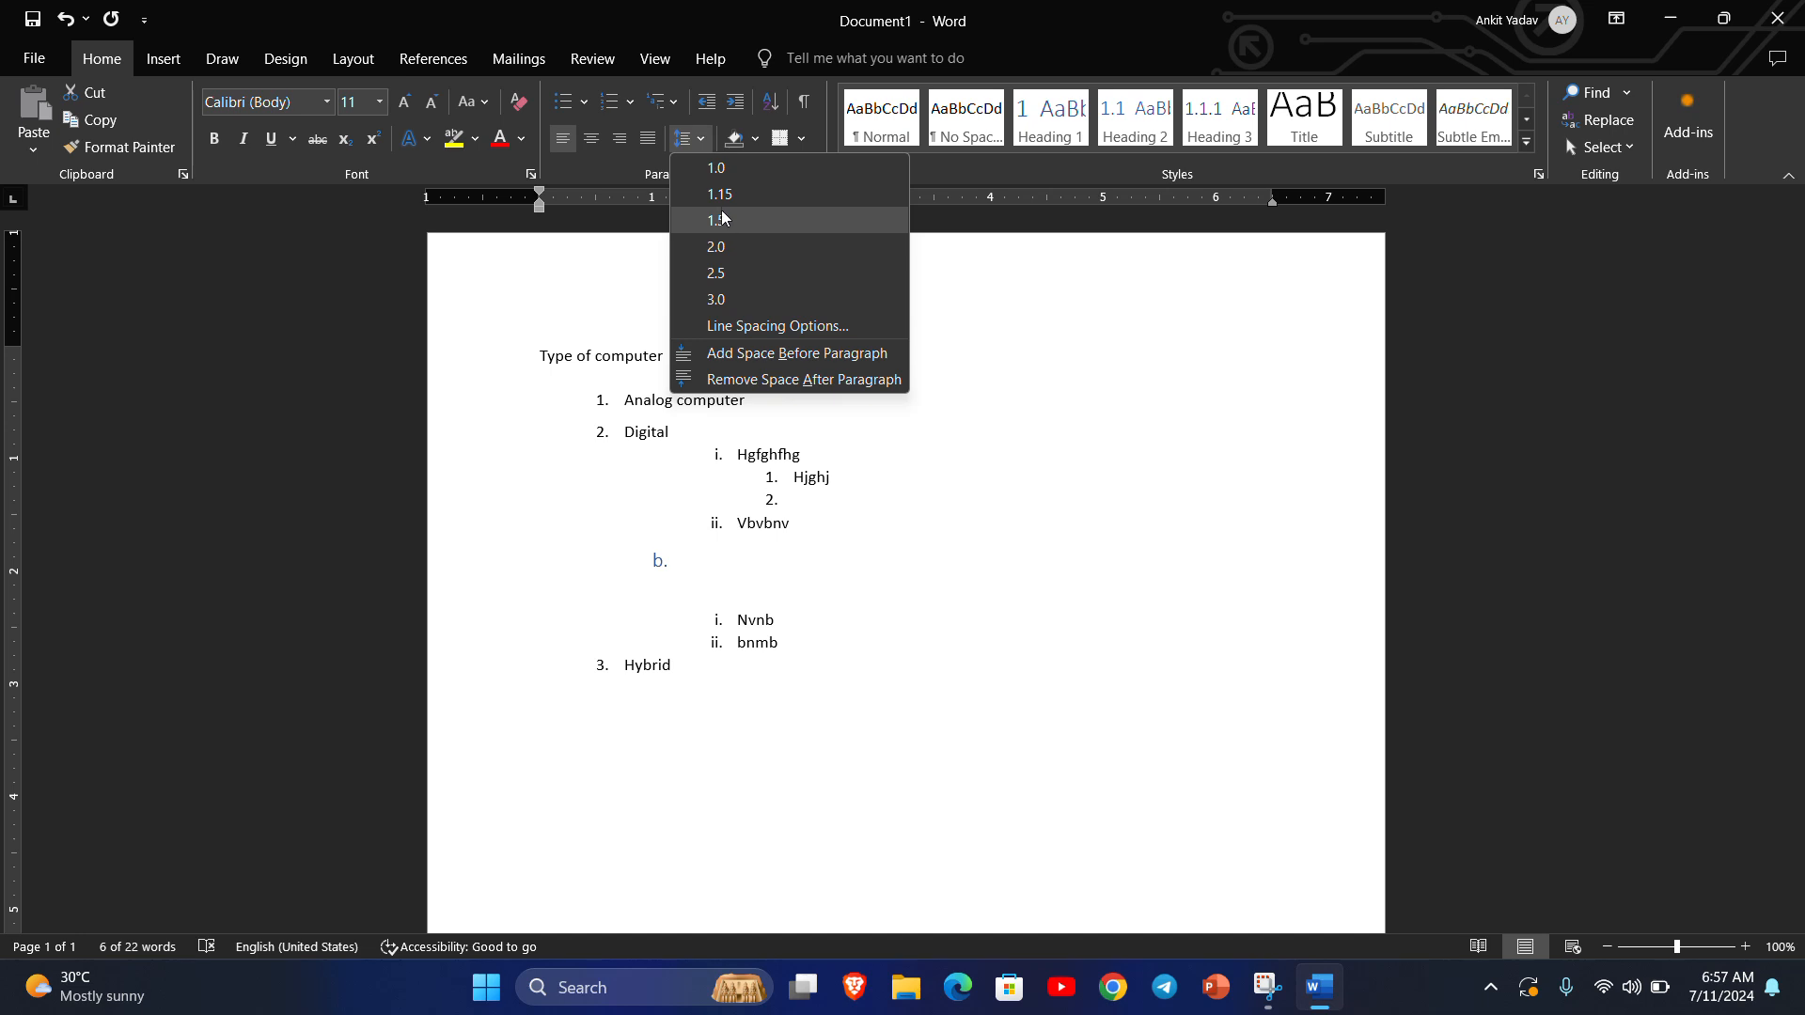
left_click(729, 170)
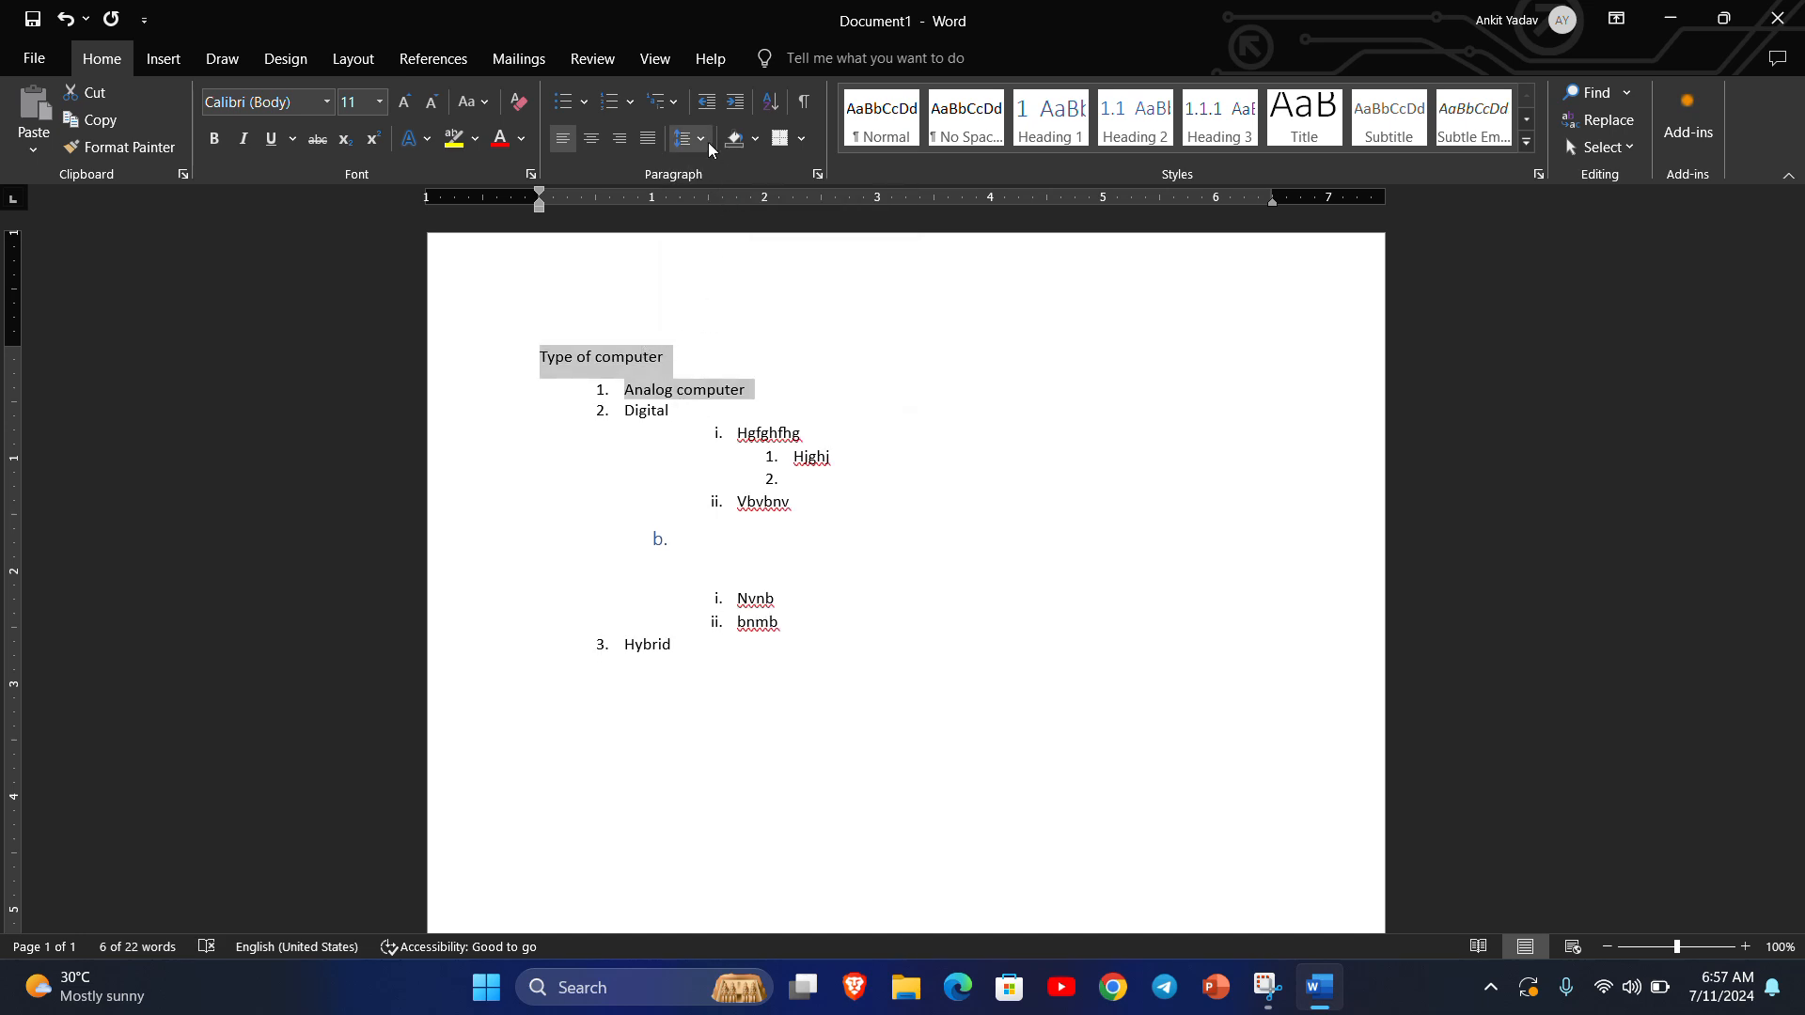
left_click(693, 356)
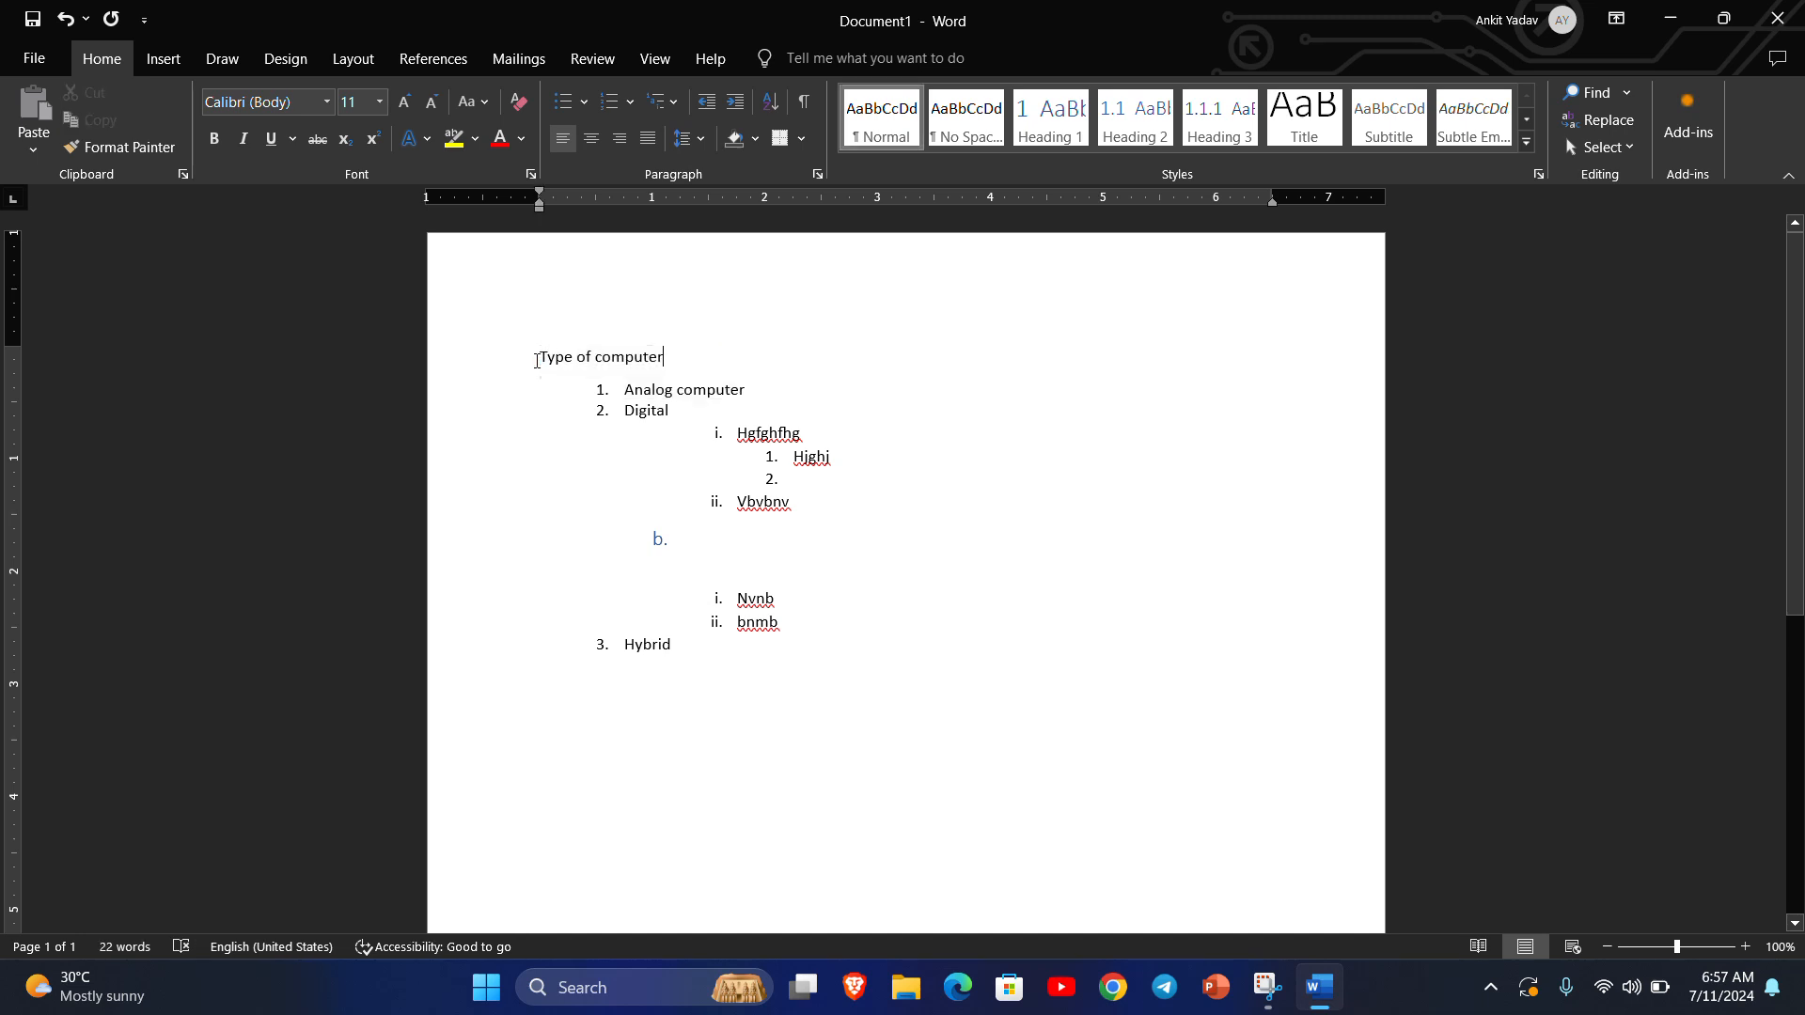
Enlarge the "Type of computer" heading to font size 22 and colour its text red.
left_click_drag(539, 358, 652, 370)
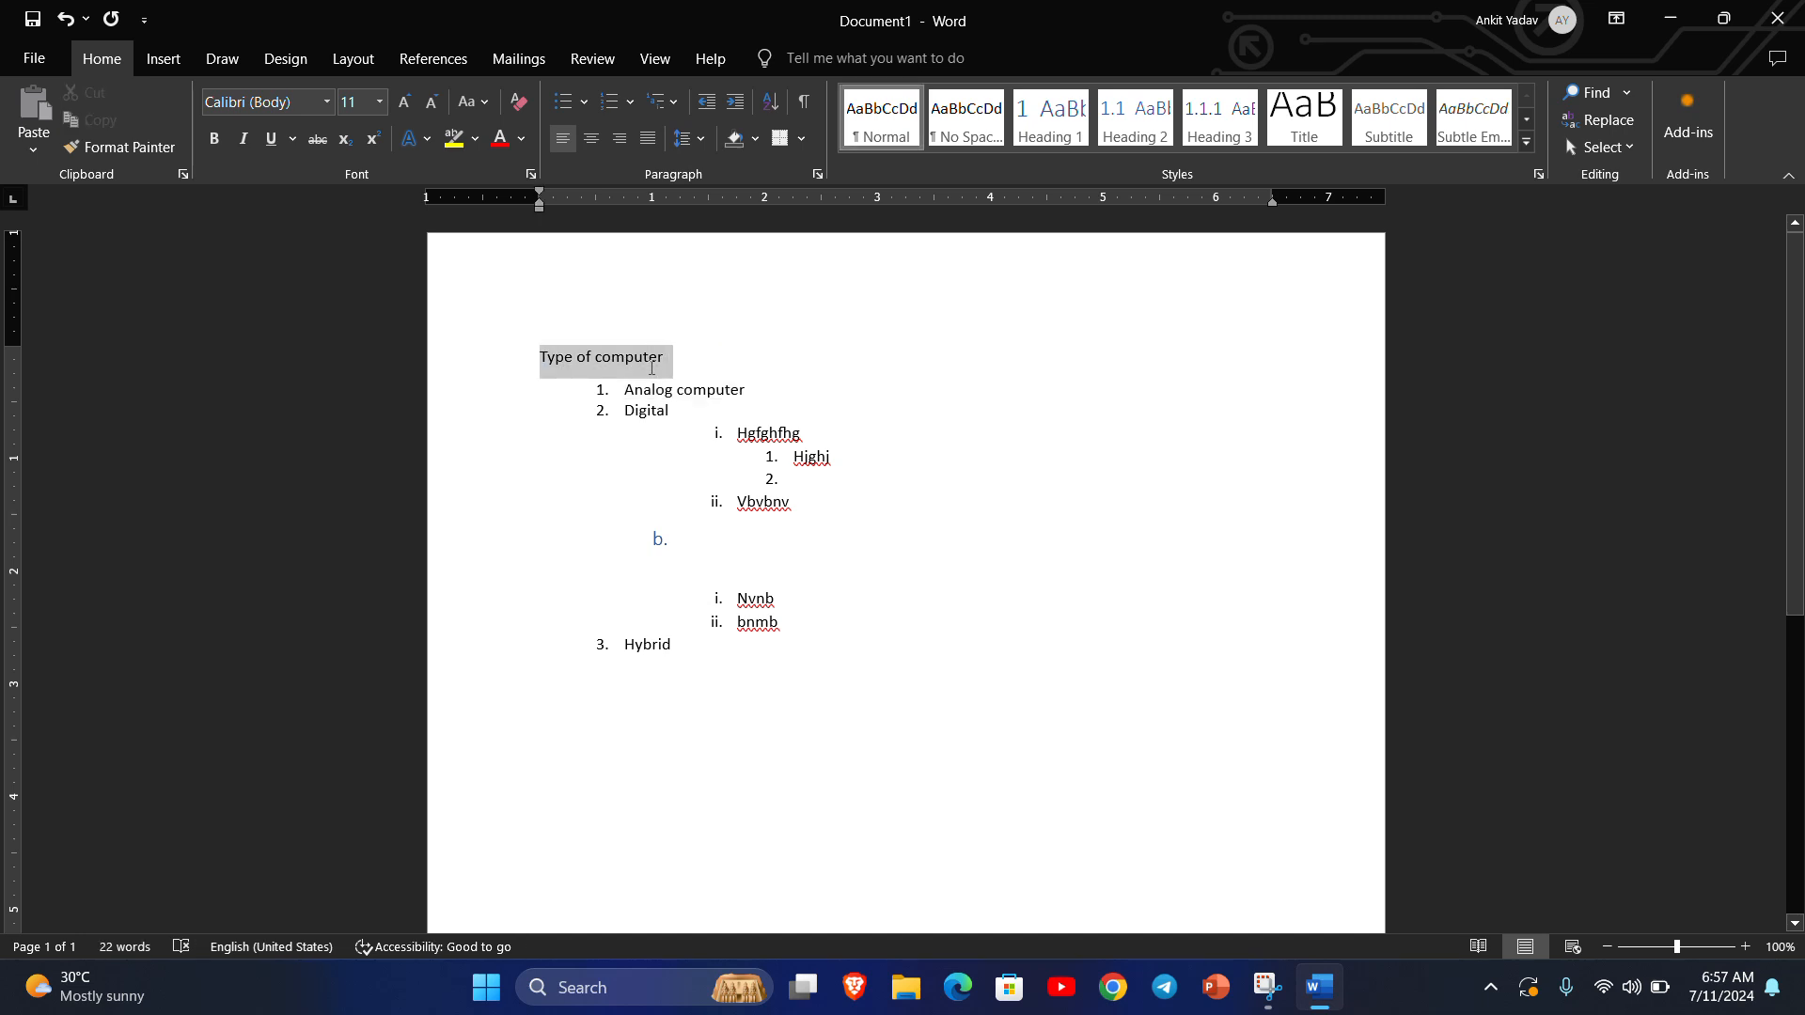
left_click(408, 102)
left_click(407, 102)
left_click(407, 103)
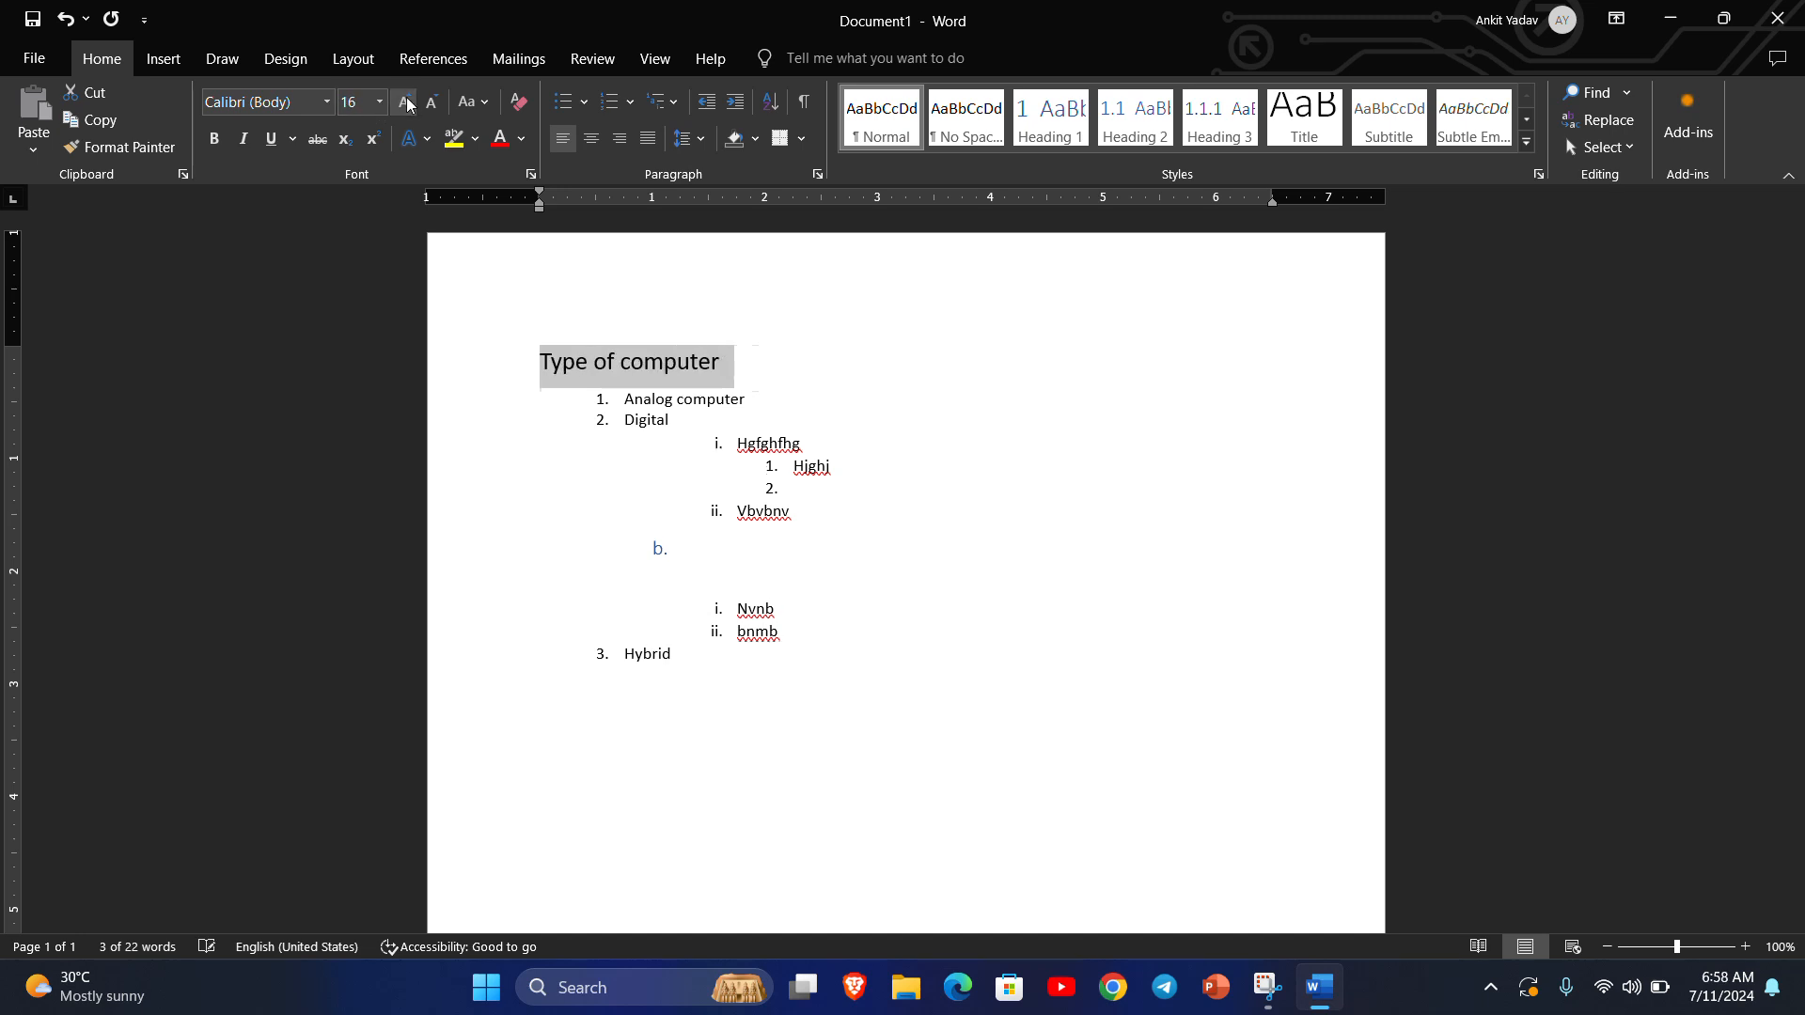
left_click(407, 102)
left_click(407, 102)
left_click(407, 103)
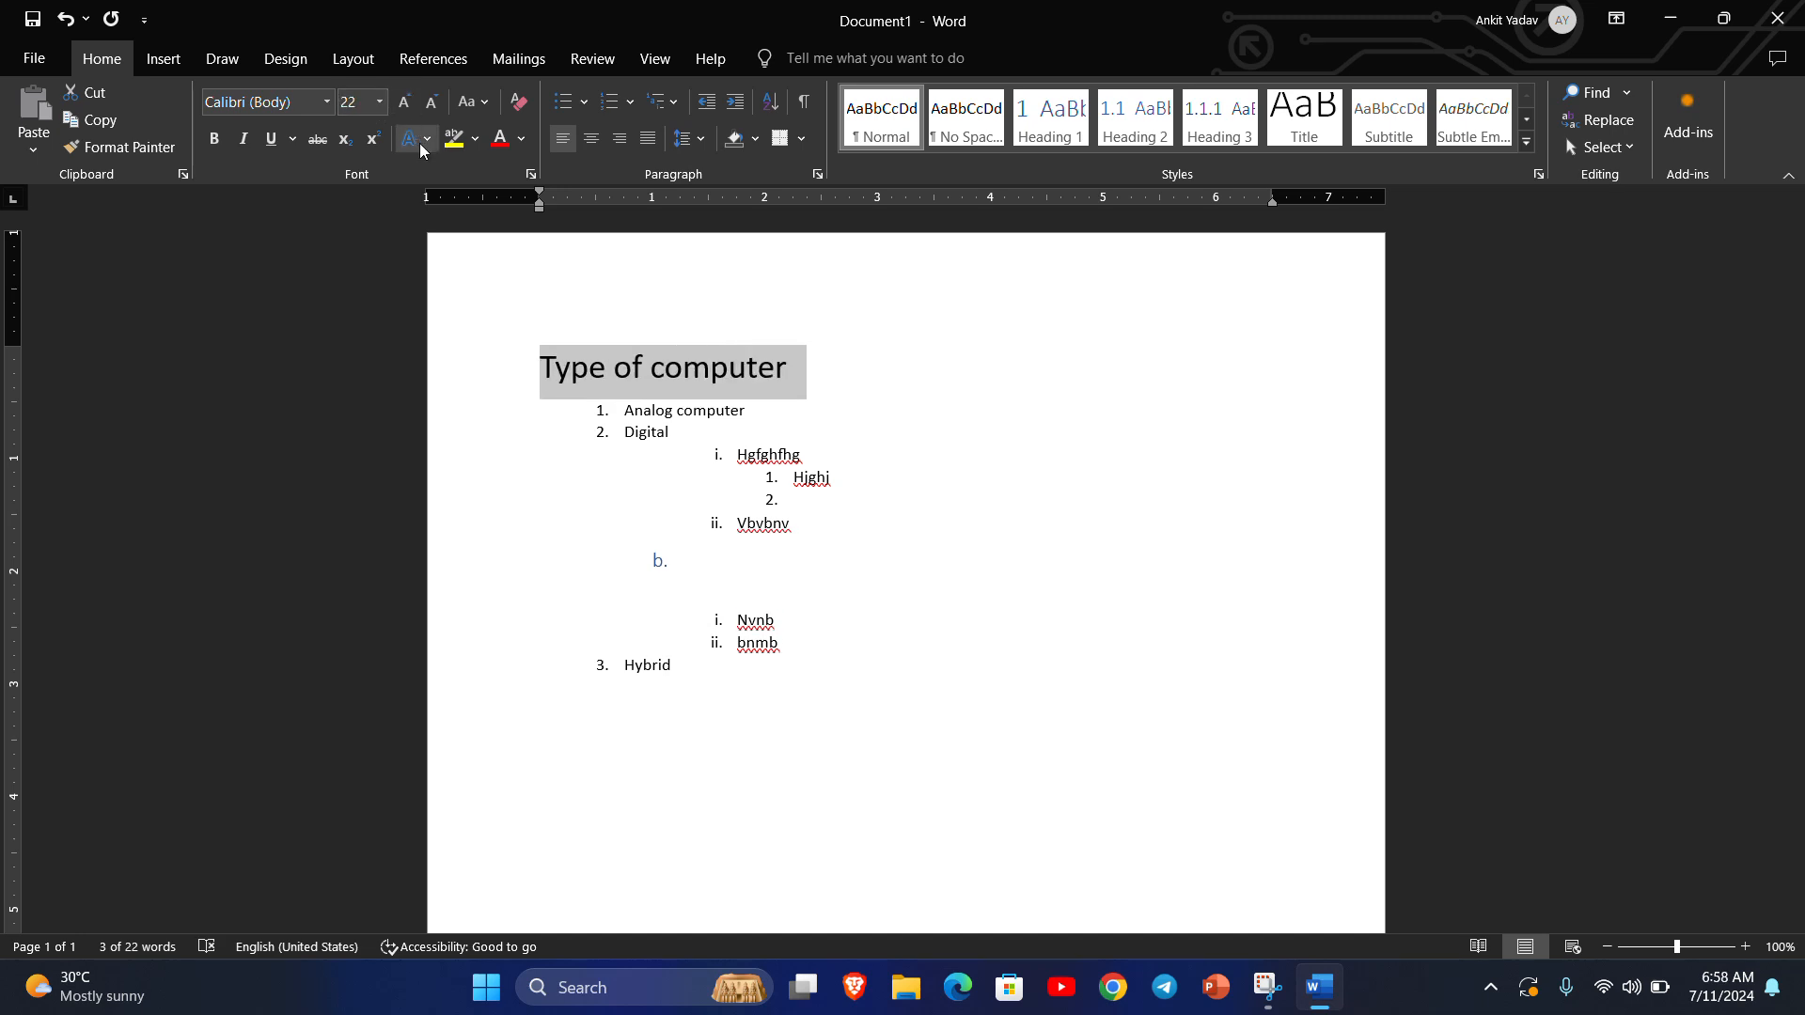
left_click(499, 138)
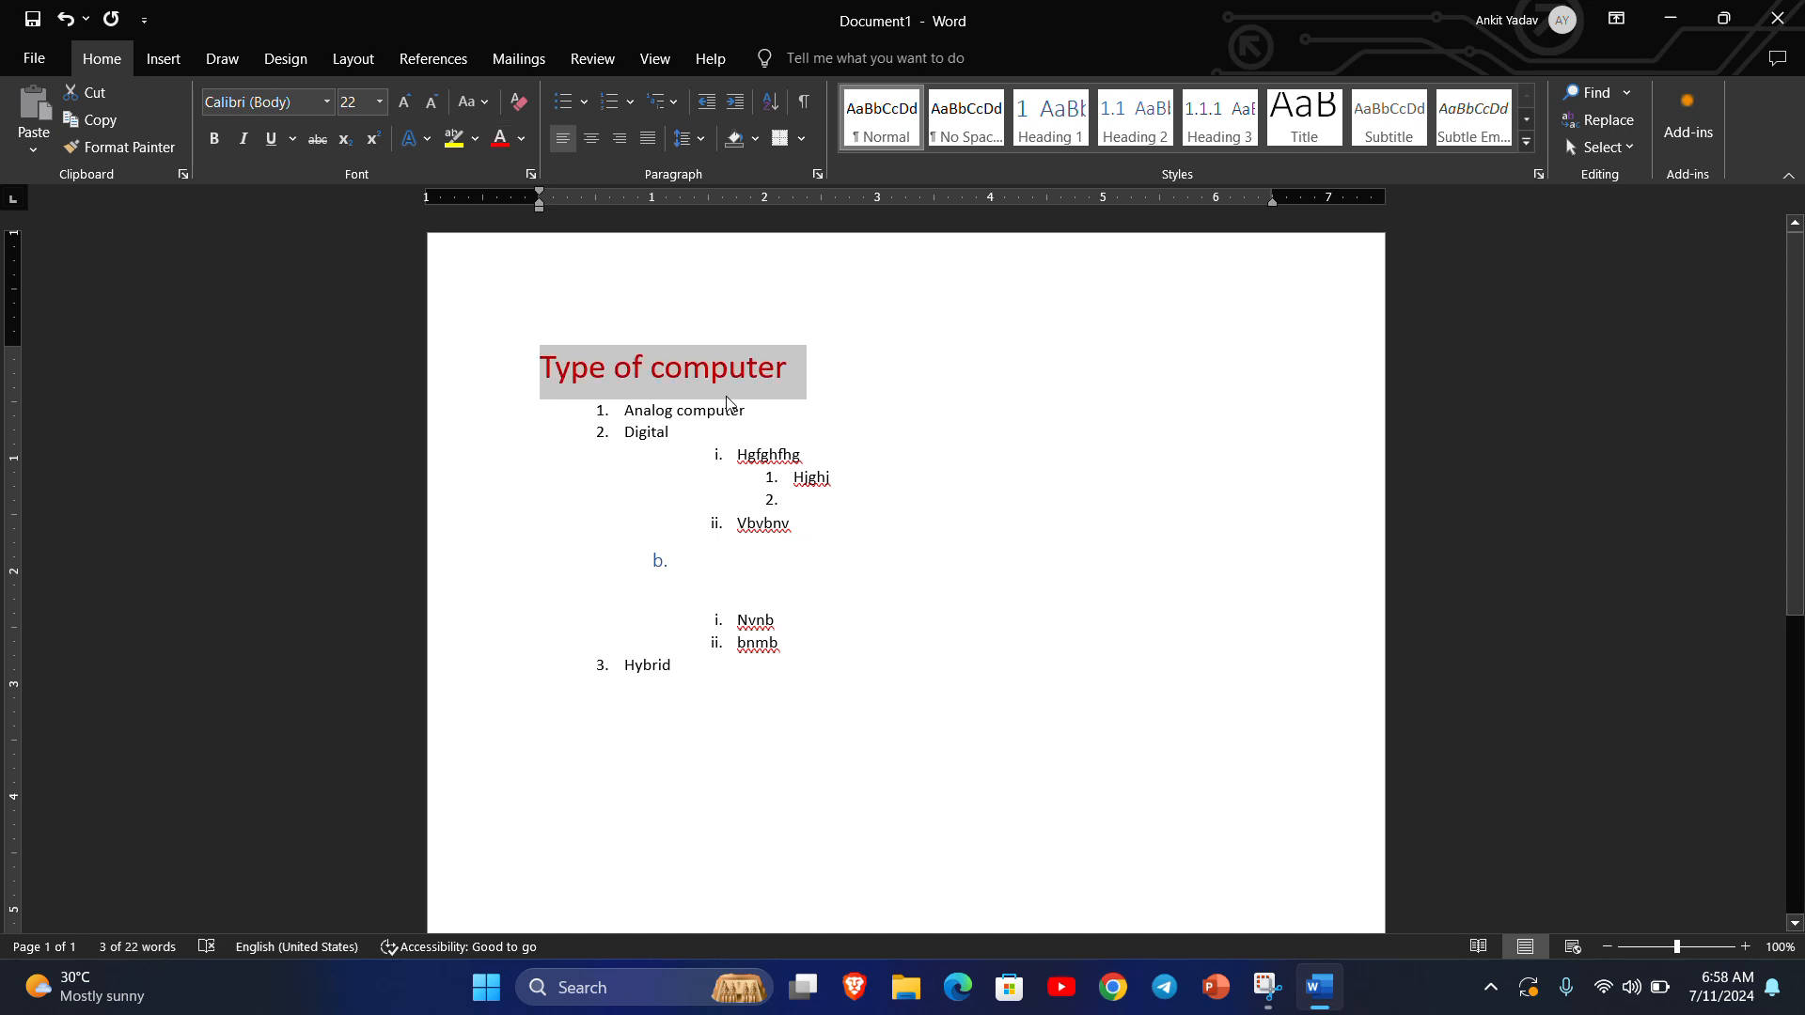
Apply yellow paragraph shading to the "Type of computer" heading.
left_click(820, 363)
left_click(754, 143)
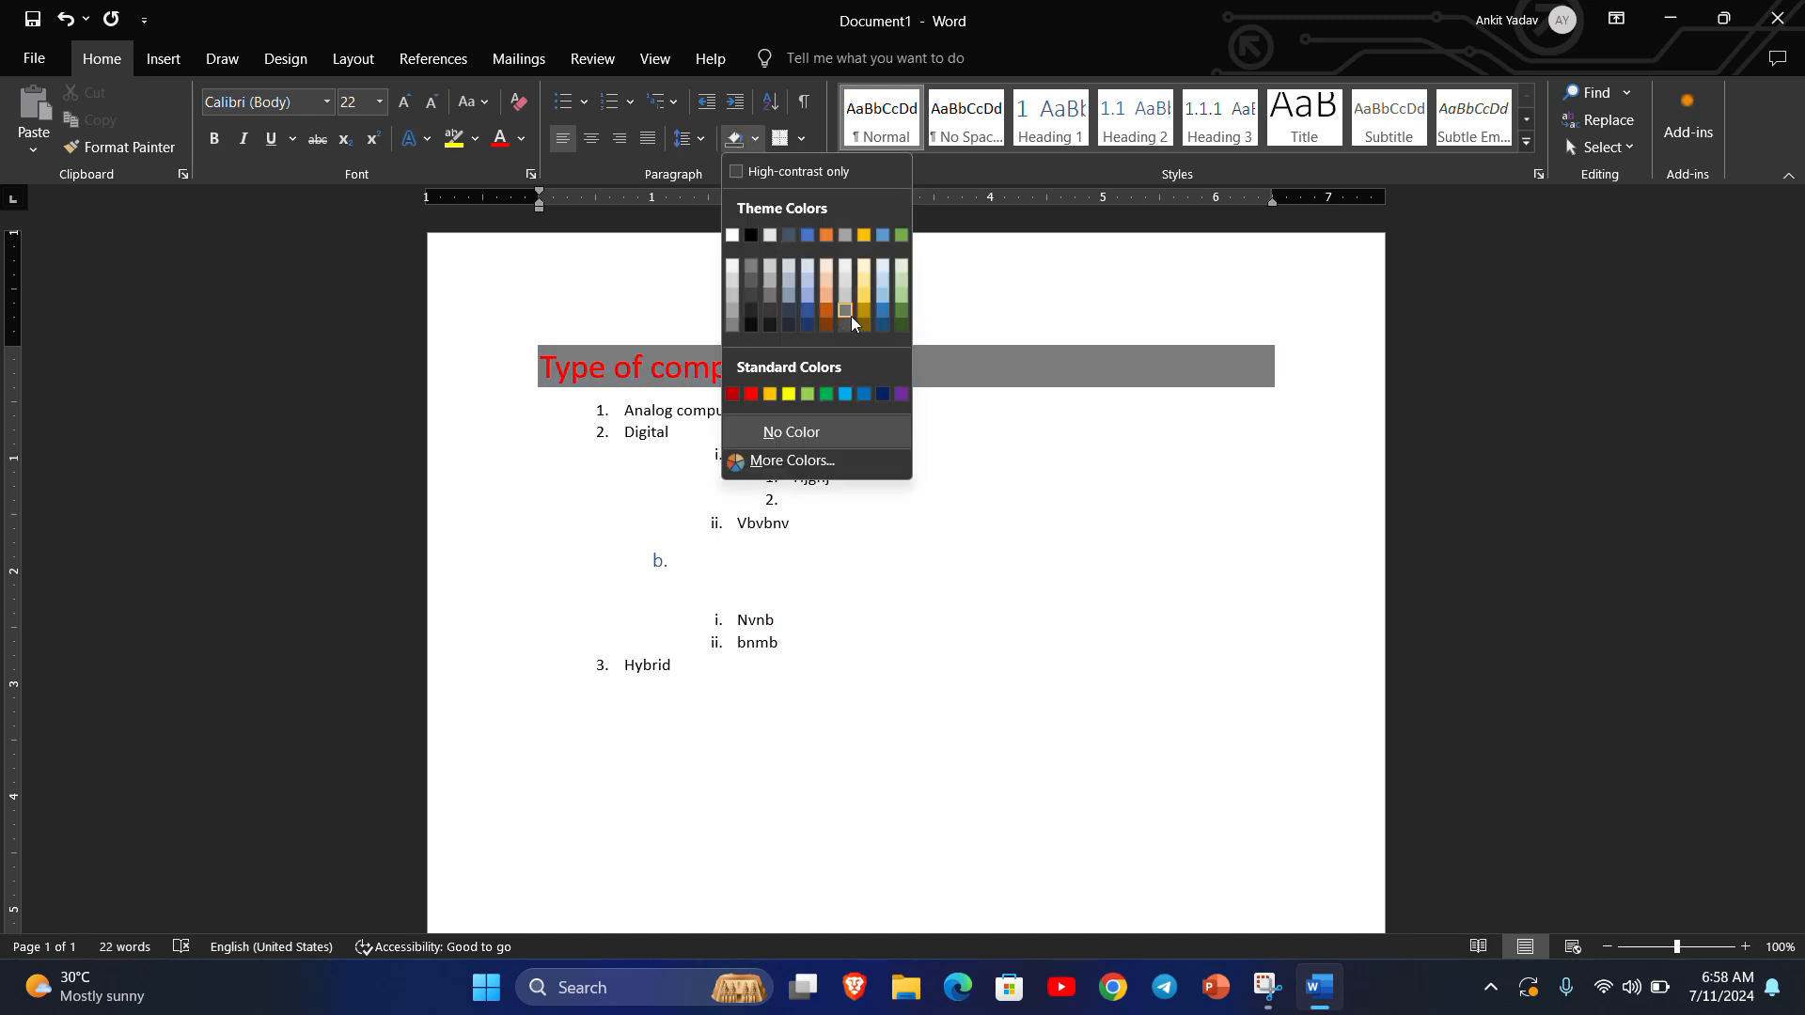
left_click(785, 393)
left_click(955, 517)
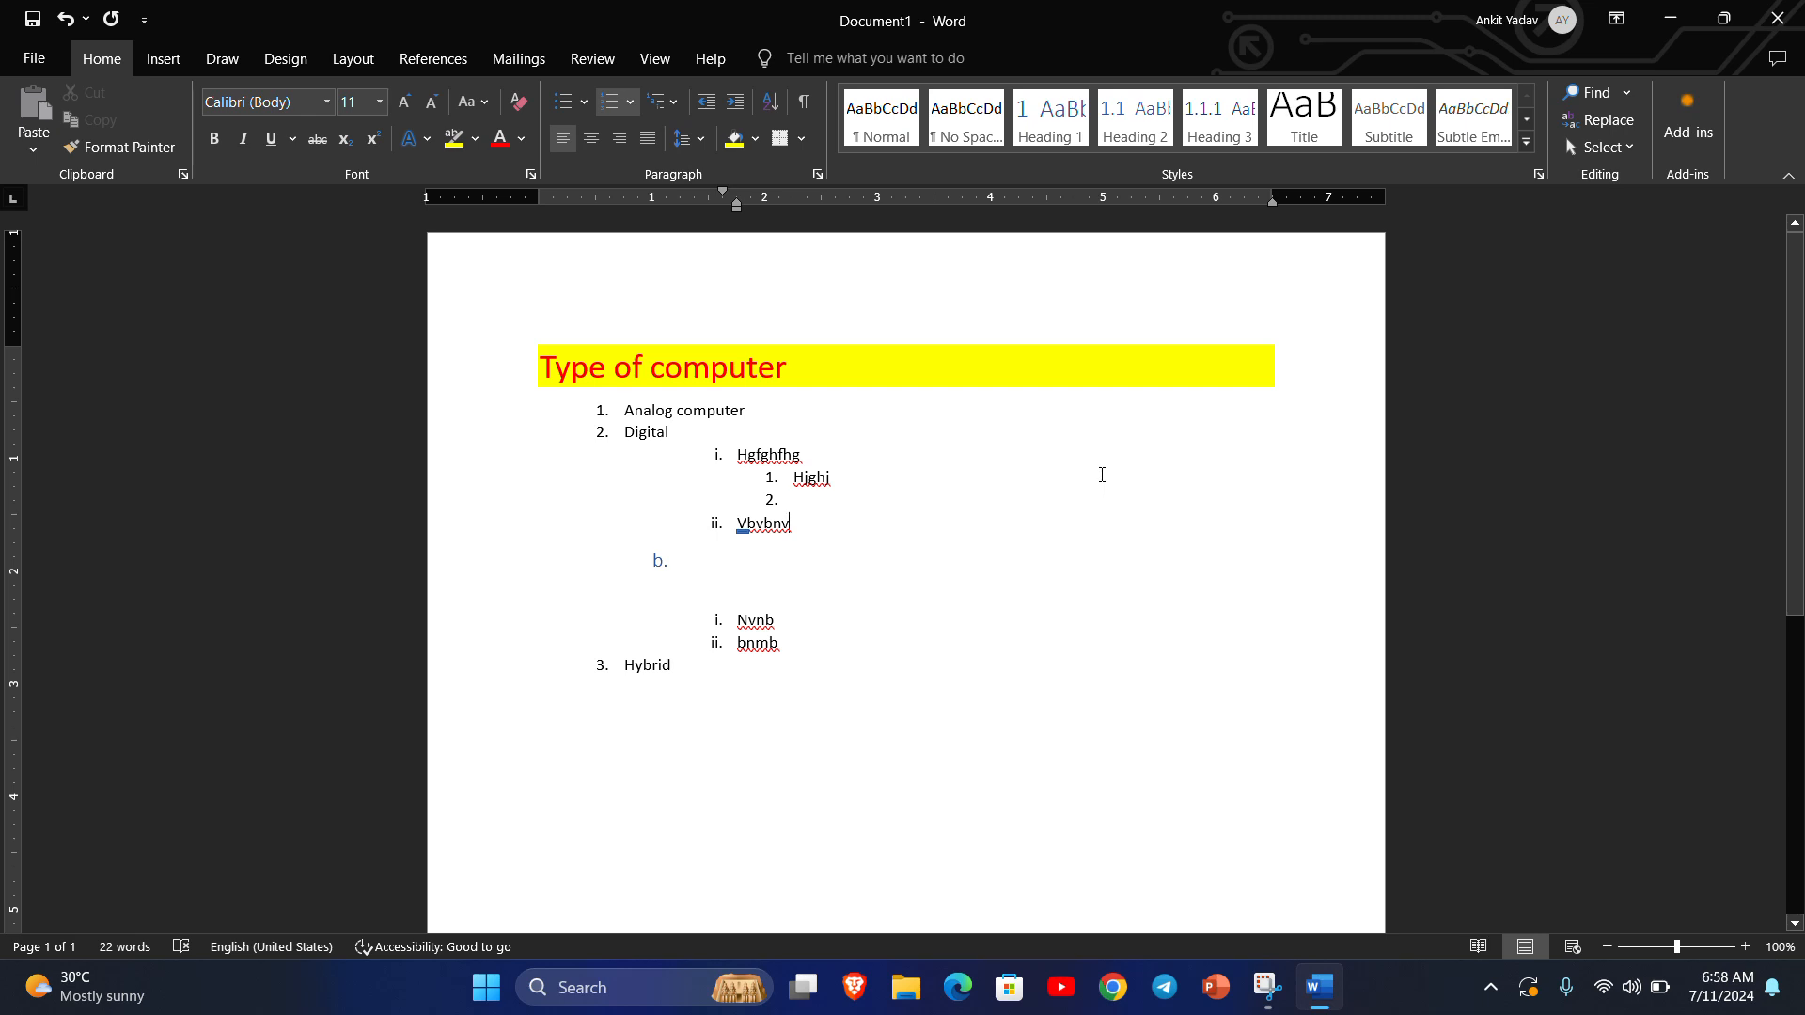
Apply white shading to the "Vbvbnv" item and to the "Type of computer" heading.
left_click(758, 141)
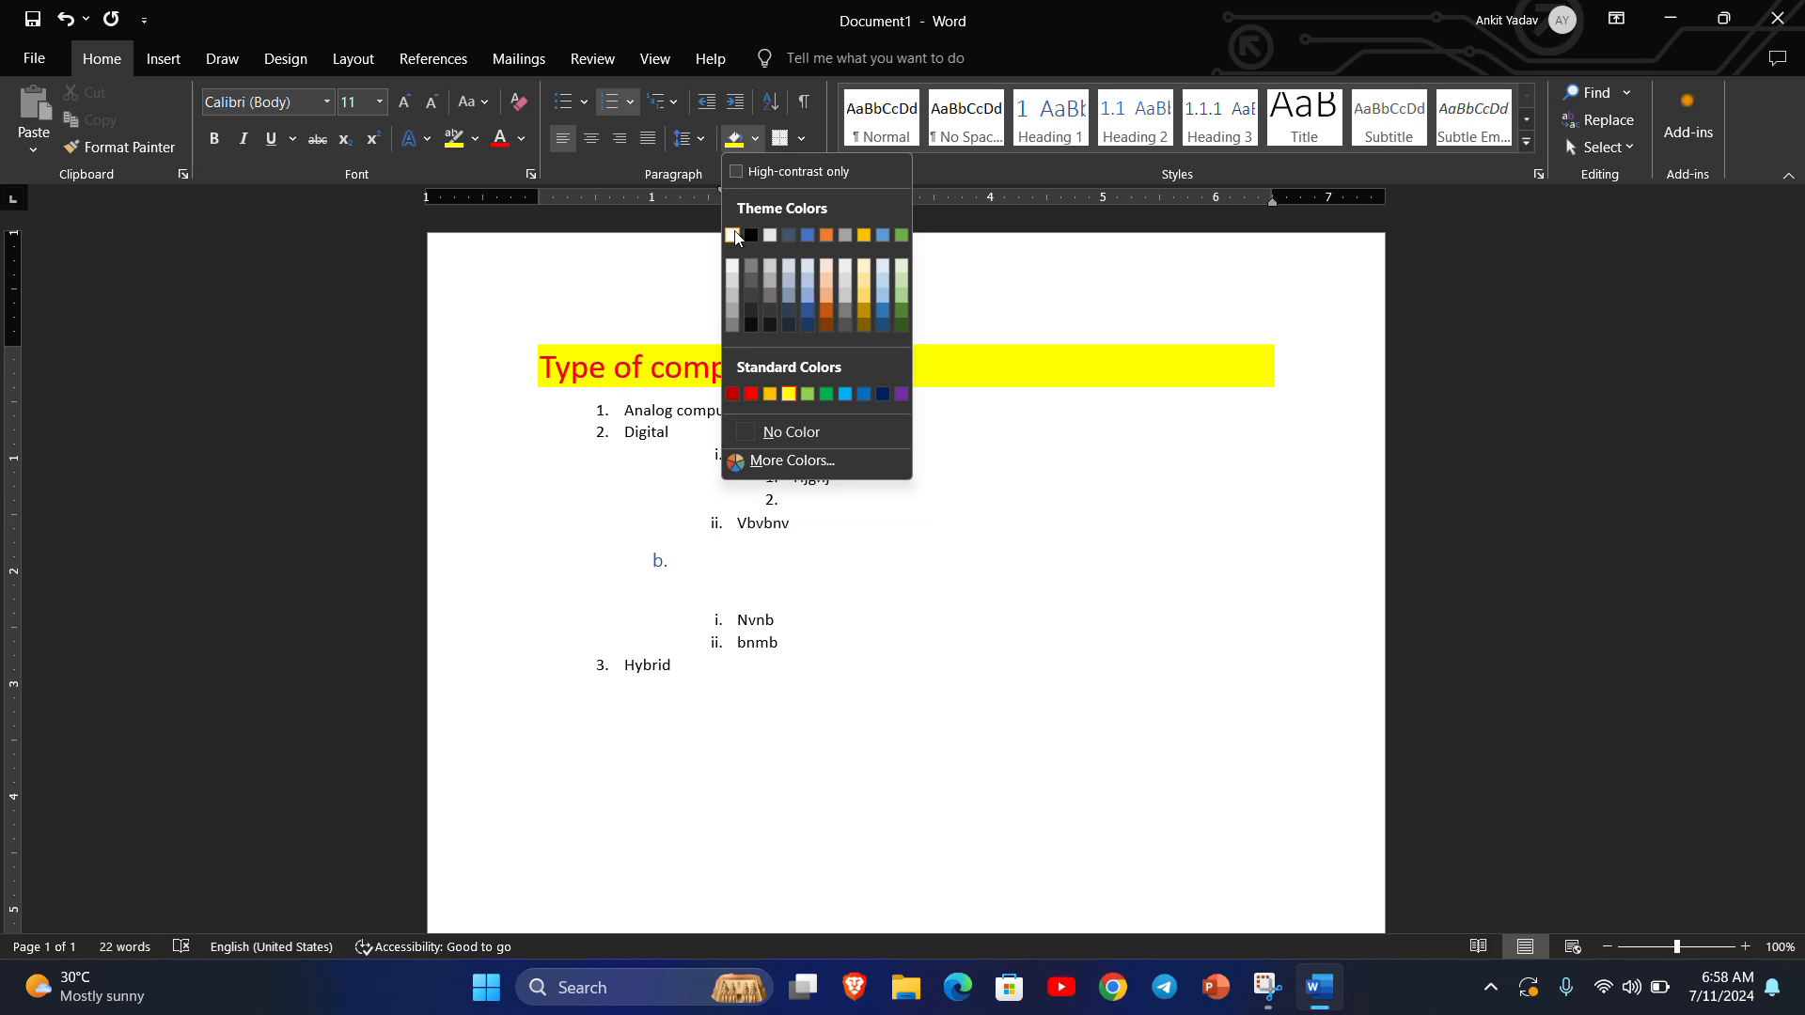
left_click(733, 236)
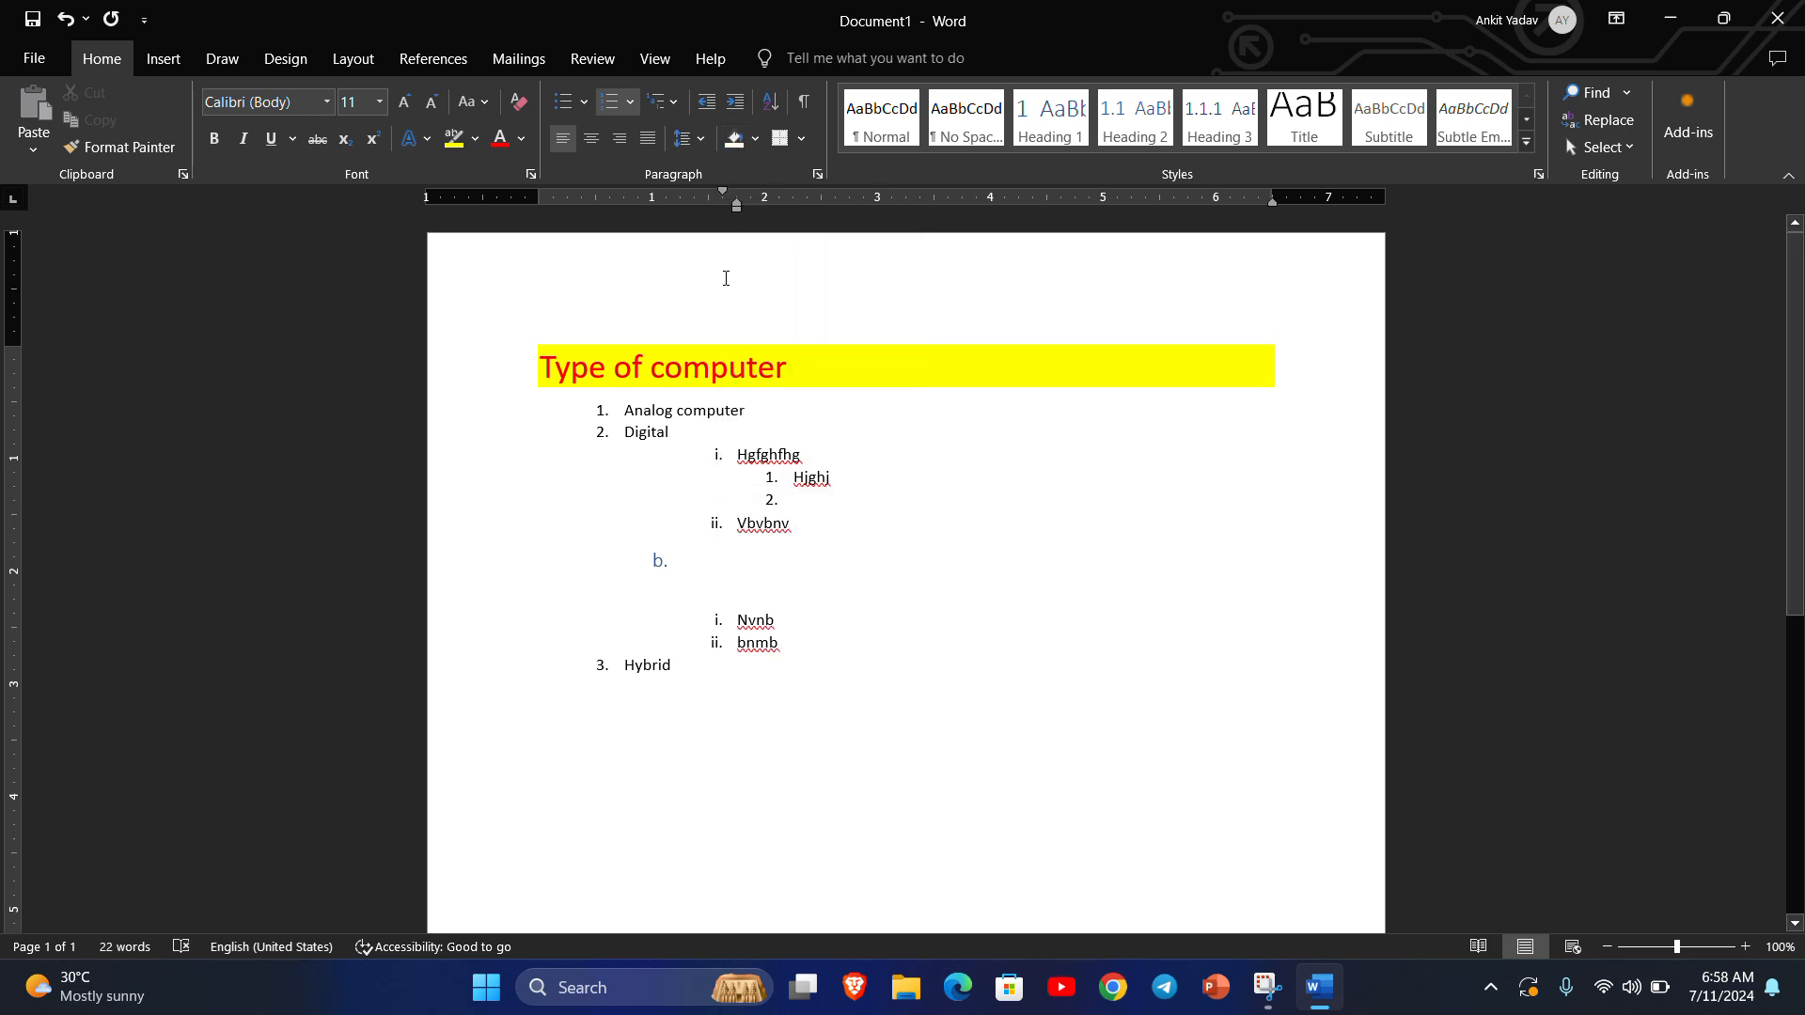
left_click(778, 370)
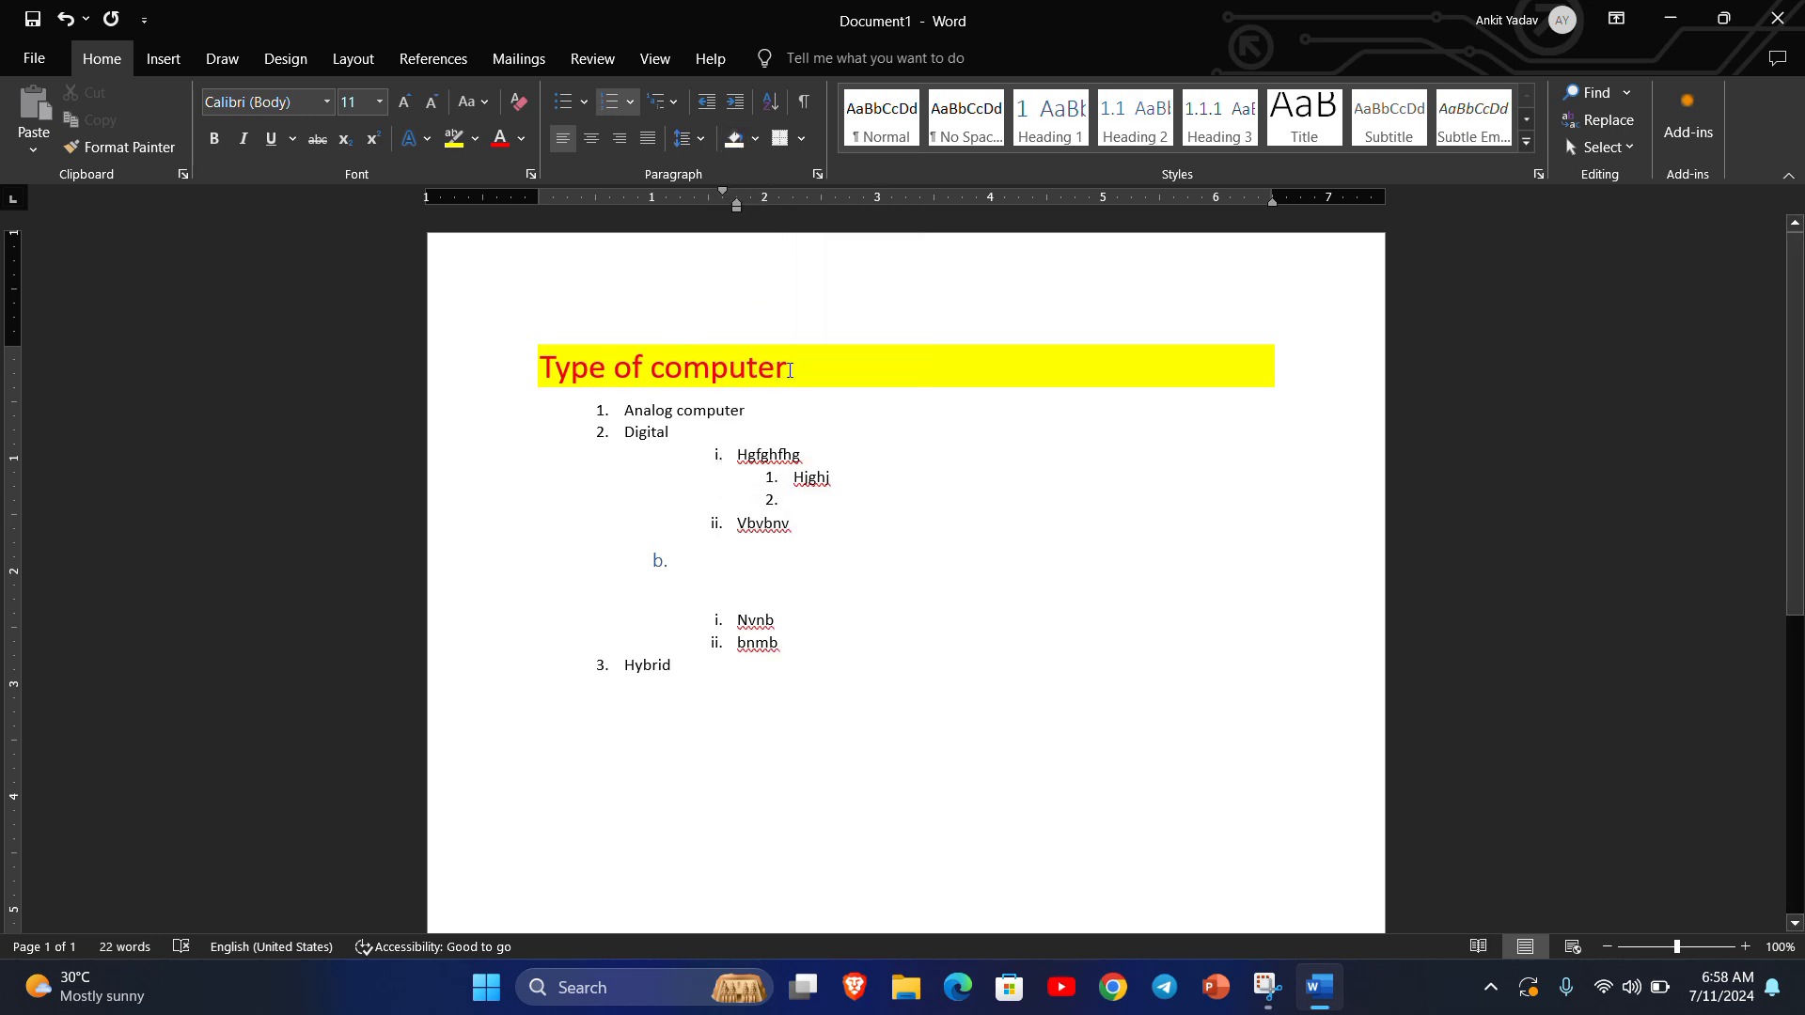
left_click(749, 142)
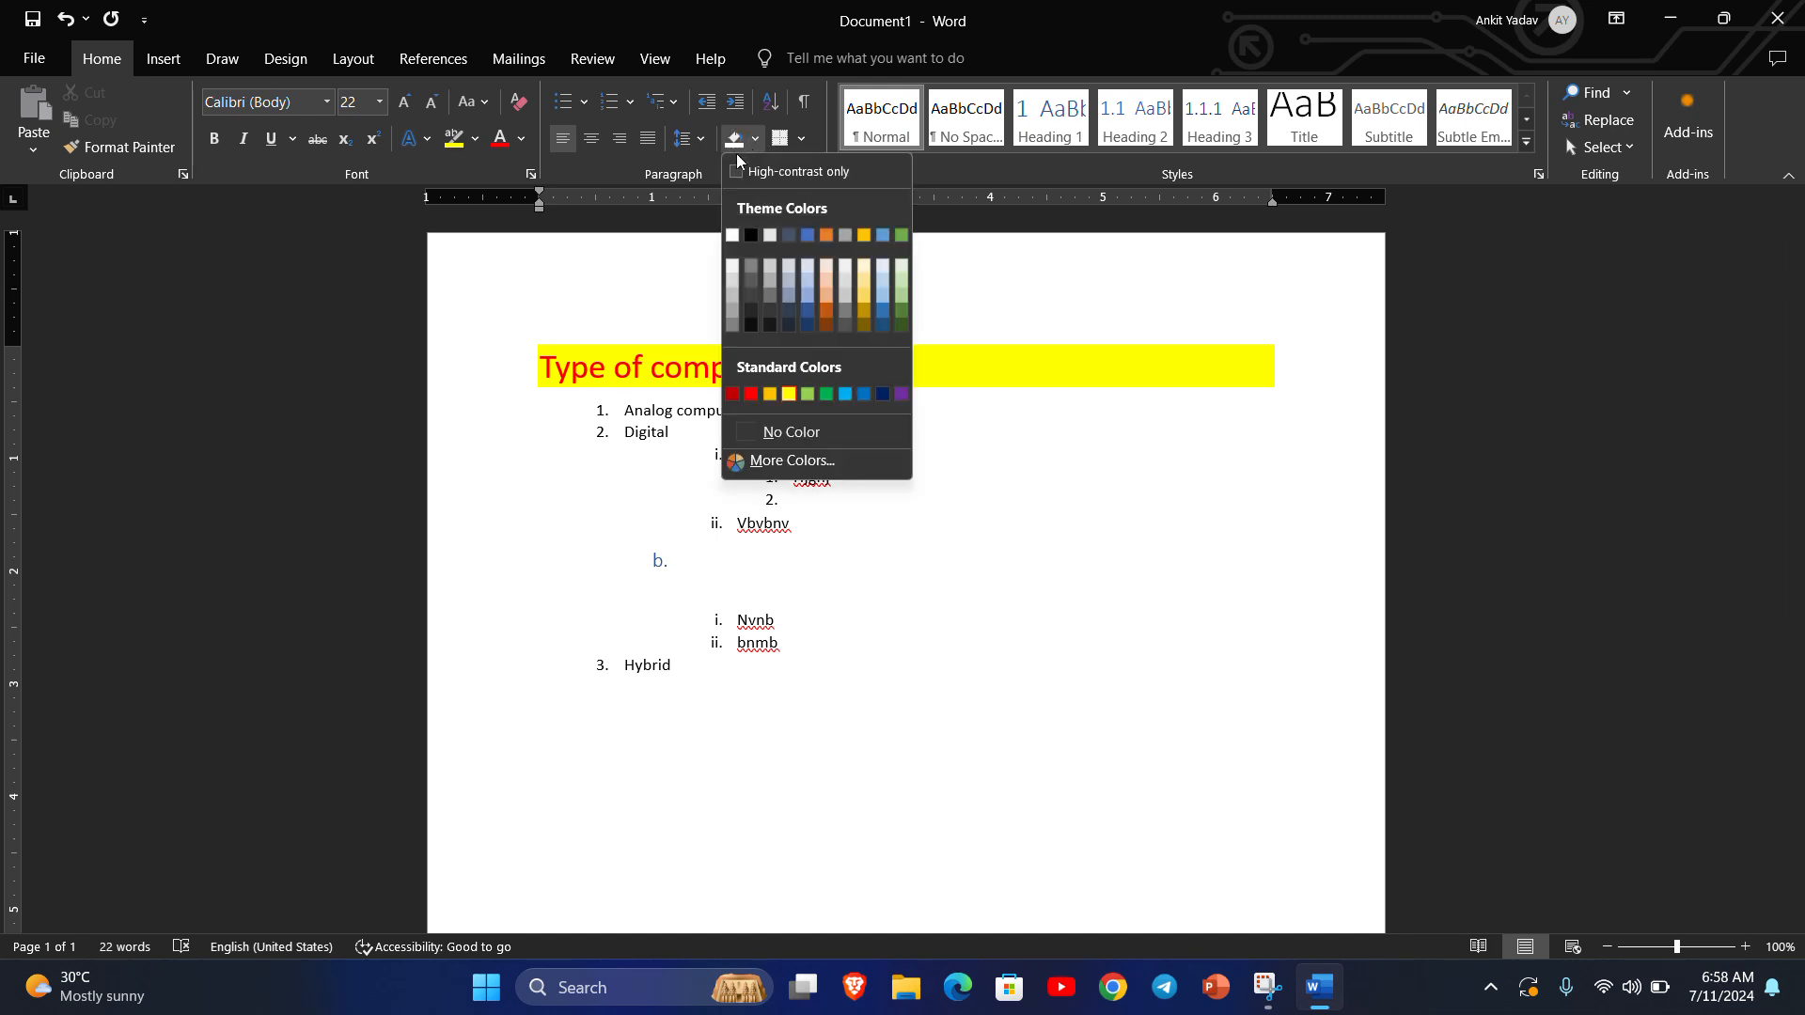
left_click(732, 236)
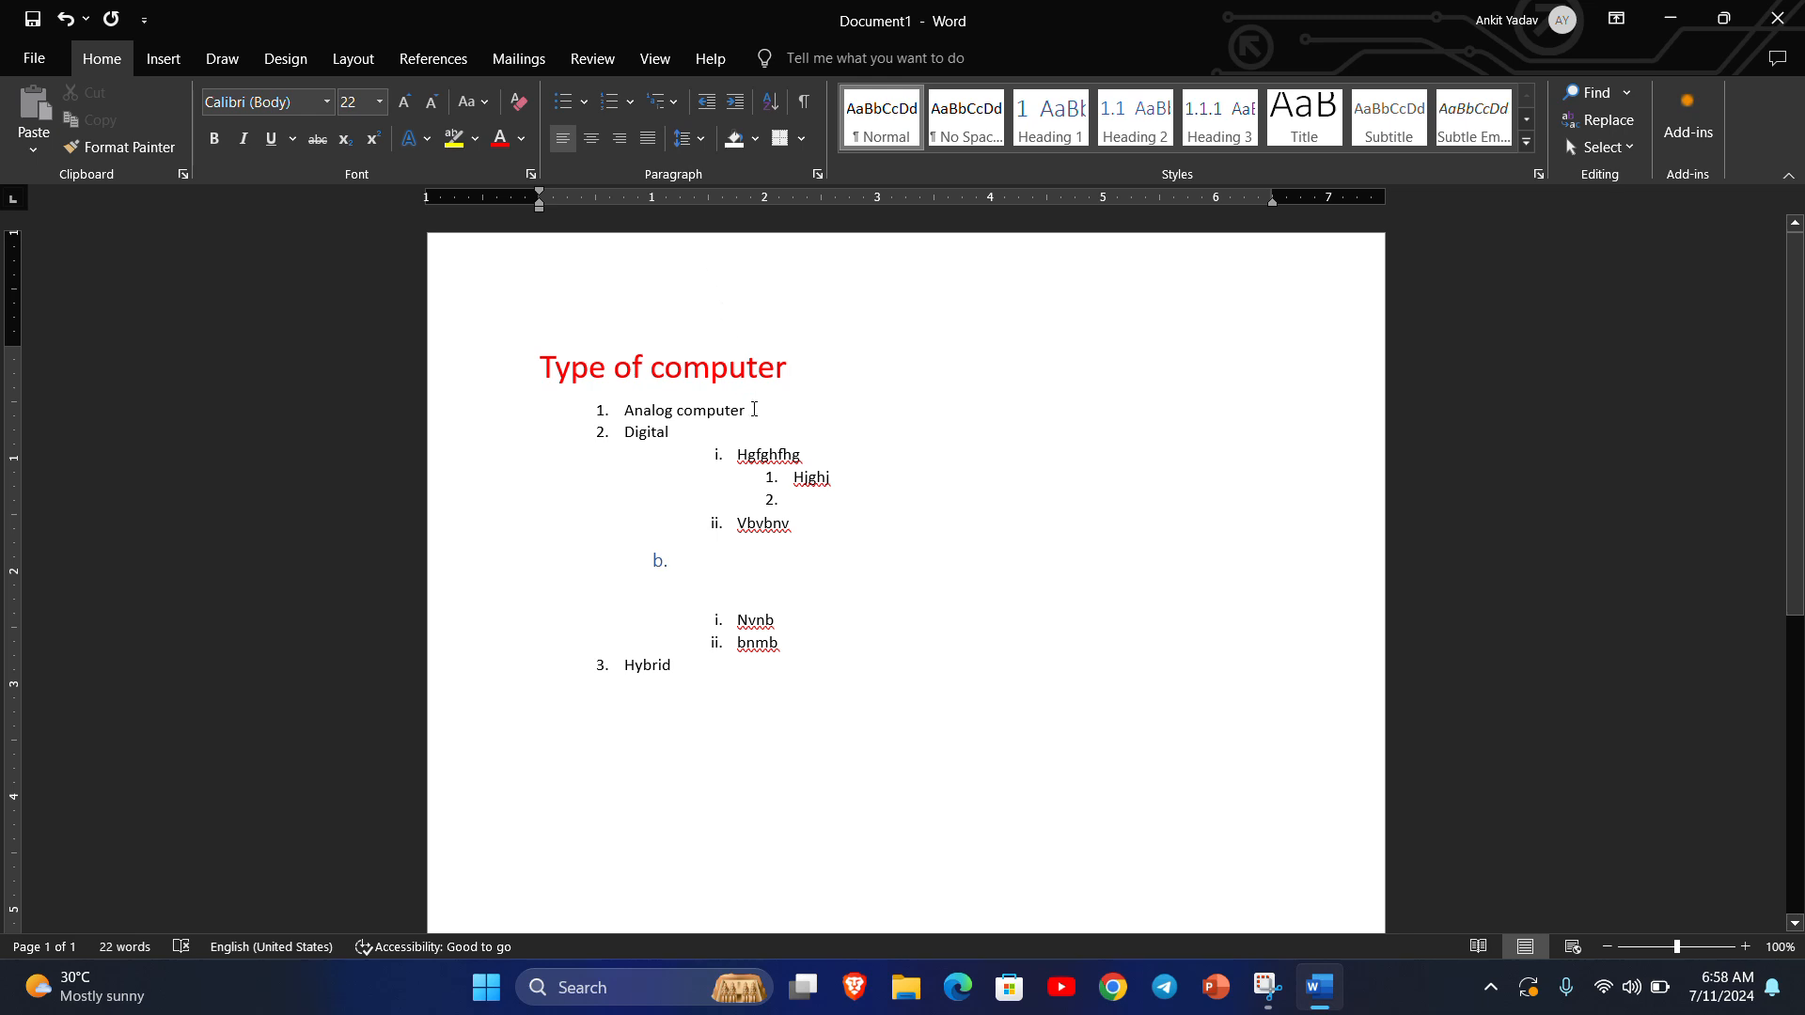
Show the paragraph marks and other hidden formatting symbols in the document.
left_click(804, 108)
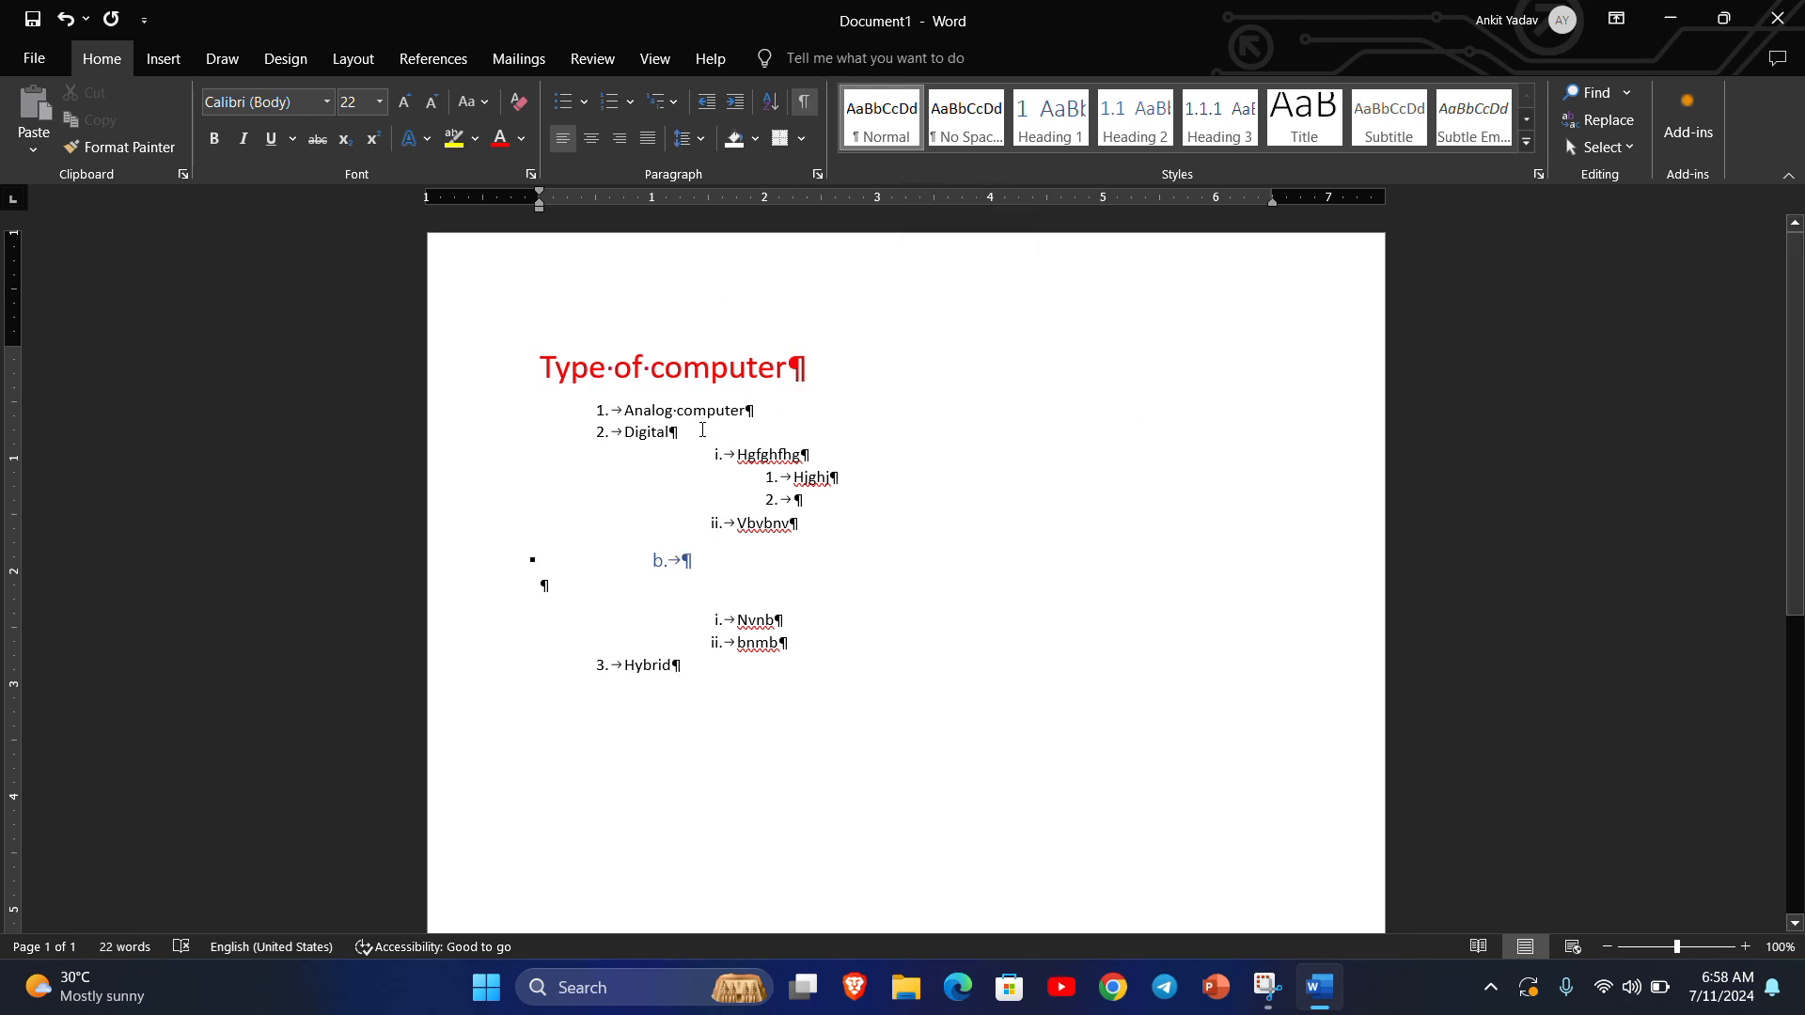